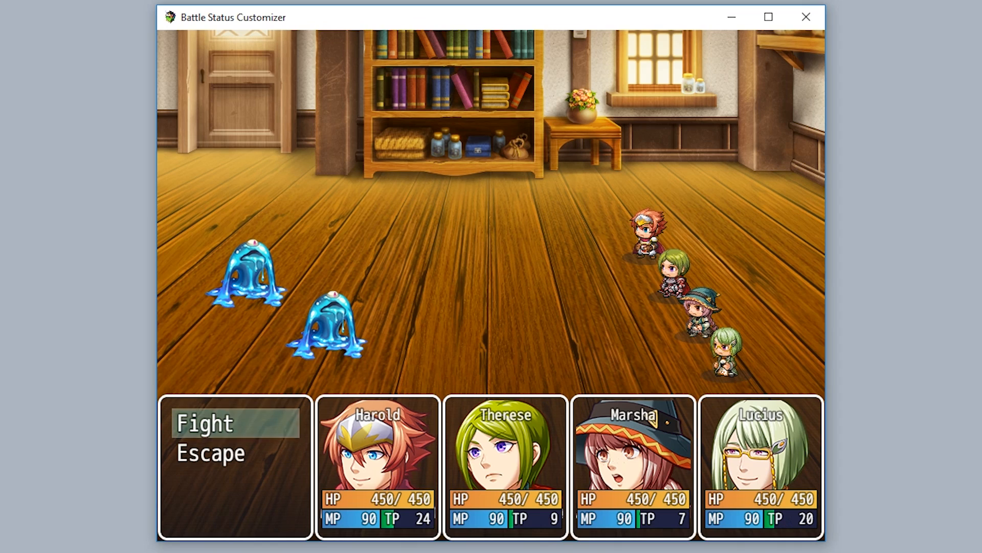
Issue the Fight and Attack commands in the test battle to show the default battle status windows.
key(Return)
key(Return)
key(Return)
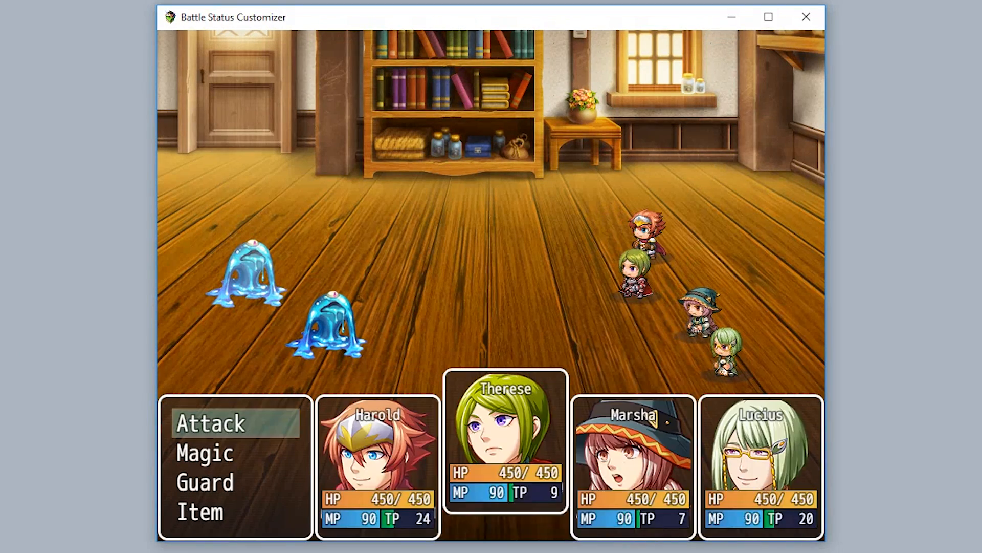
key(Return)
key(Return)
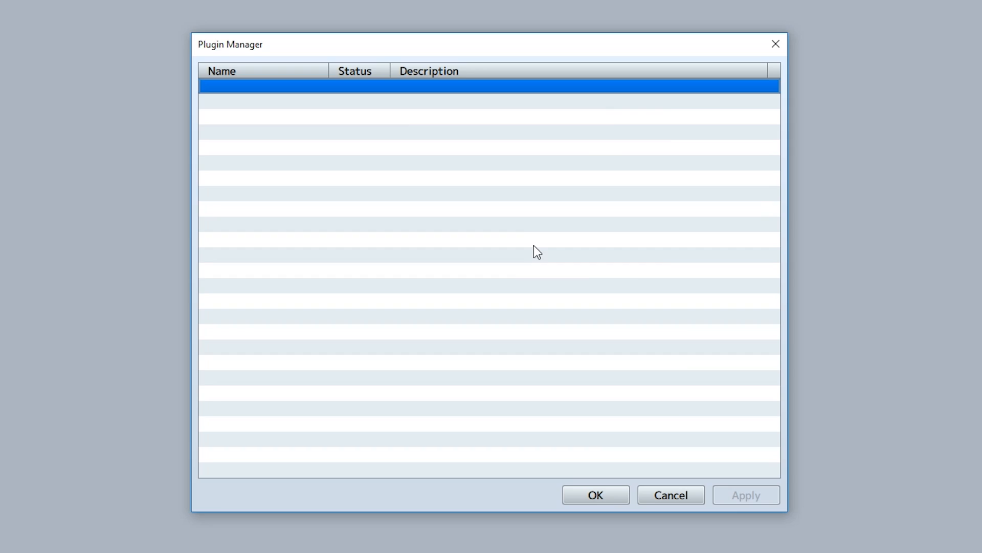
double_click(533, 244)
click(432, 164)
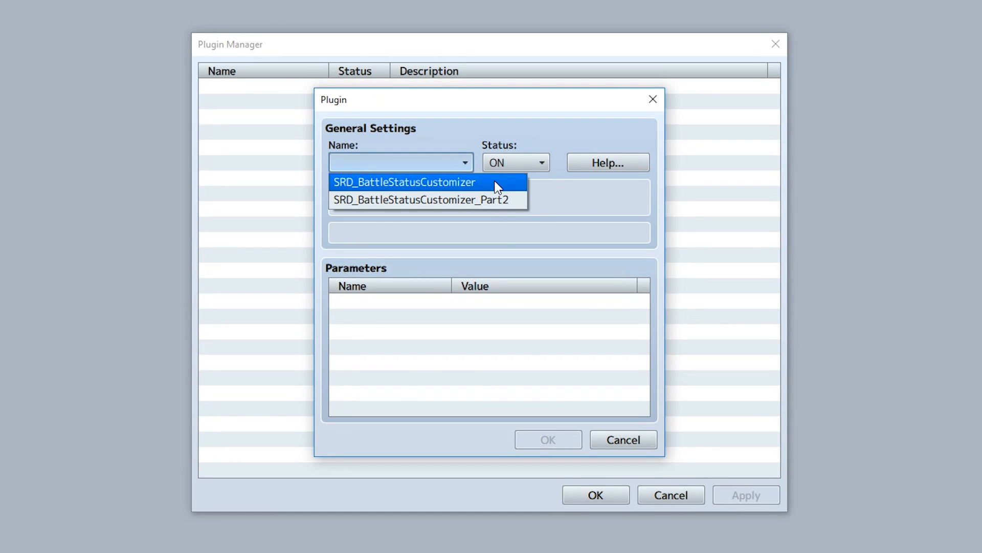
click(494, 182)
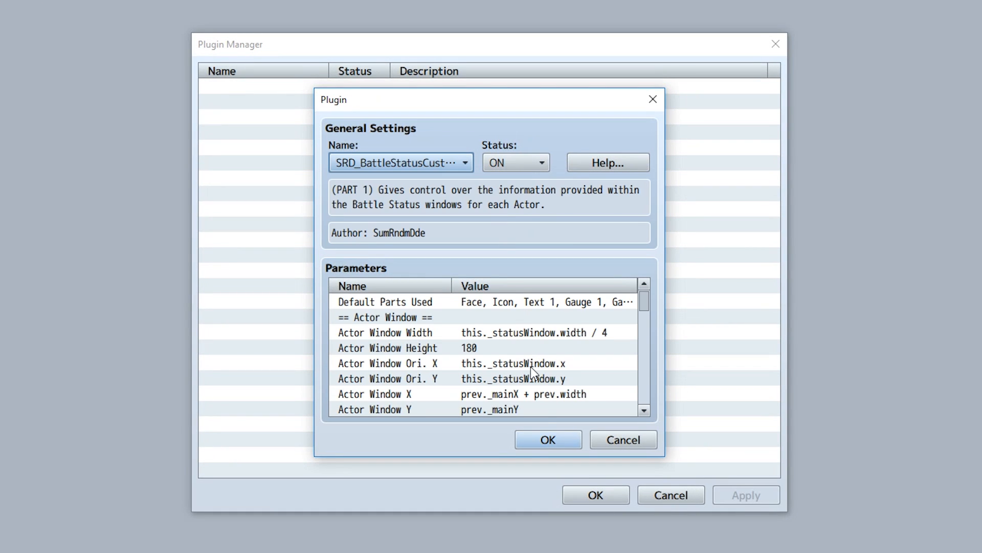
Confirm the SRD_BattleStatusCustomizer plugin and add SRD_BattleStatusCustomizer_Part2 below it in the plugin list.
click(548, 438)
double_click(449, 283)
click(413, 163)
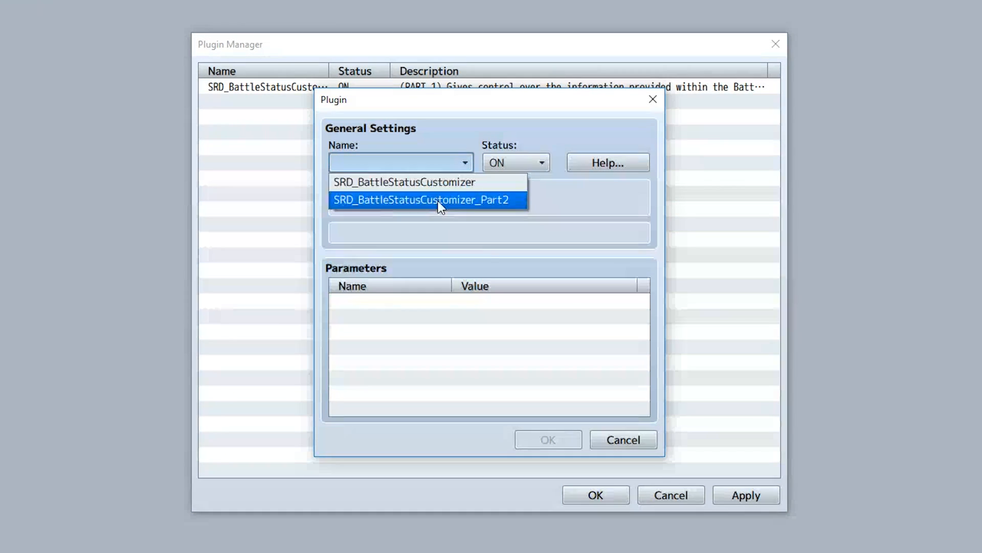
click(440, 200)
click(563, 439)
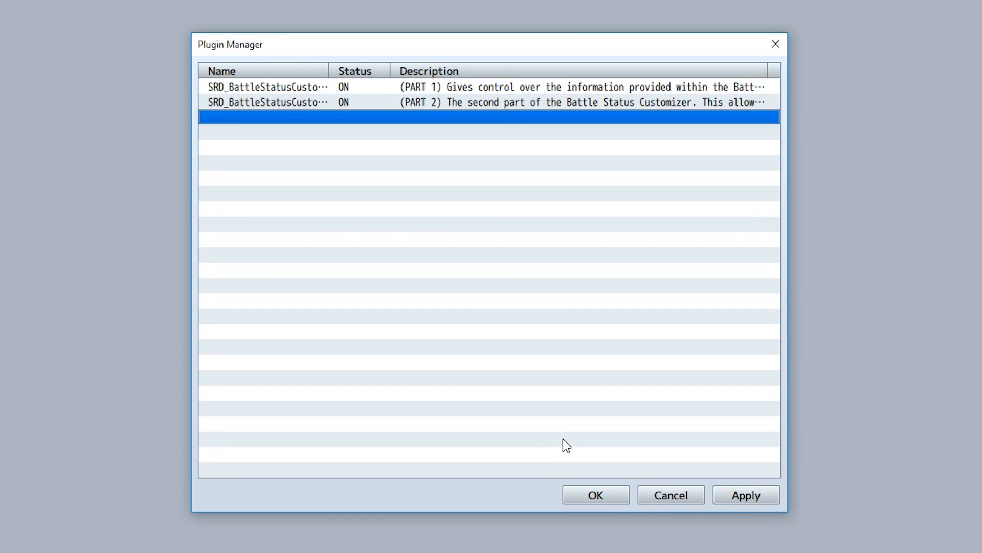
Browse the parameter lists of both Battle Status Customizer plugin parts.
double_click(324, 86)
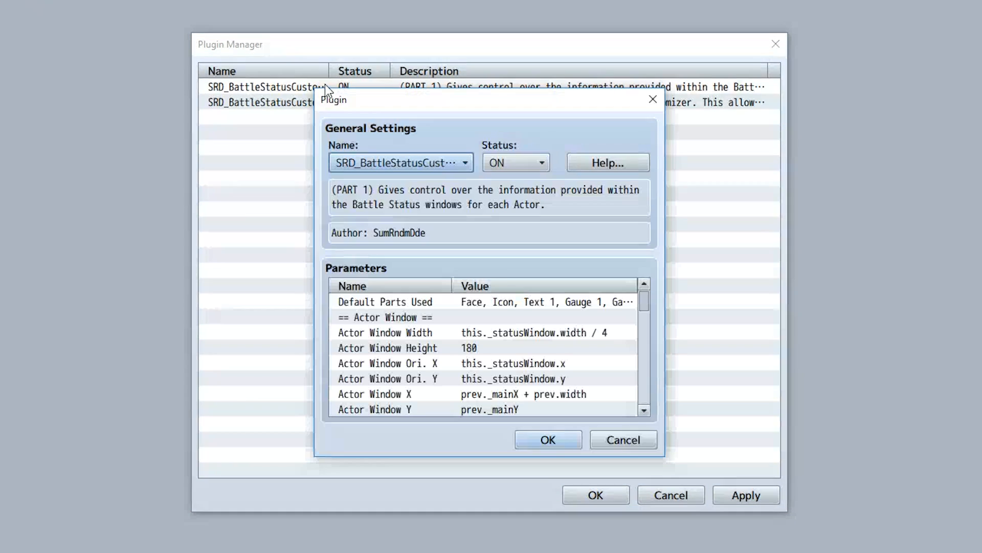
scroll(528, 332, down, 5)
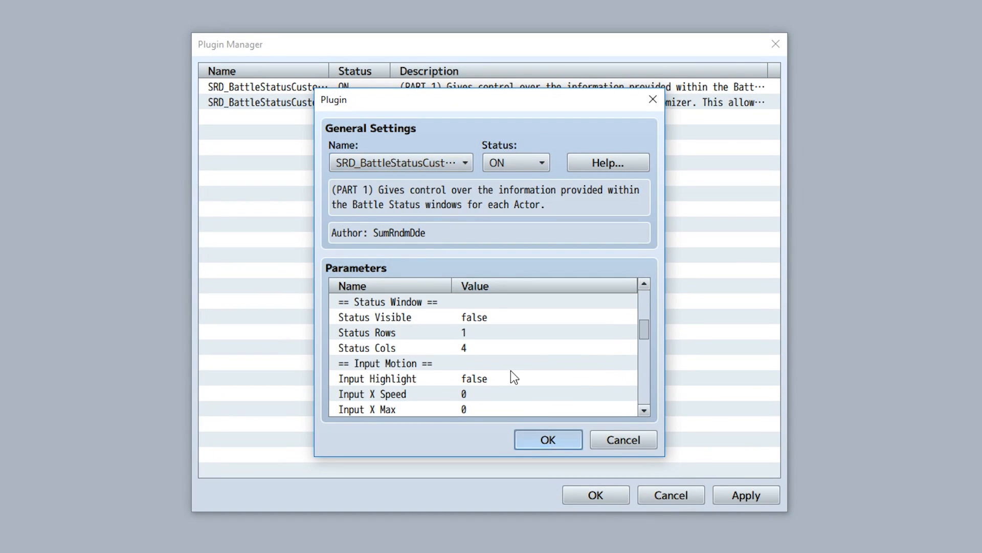
key(Escape)
double_click(317, 103)
scroll(504, 396, down, 4)
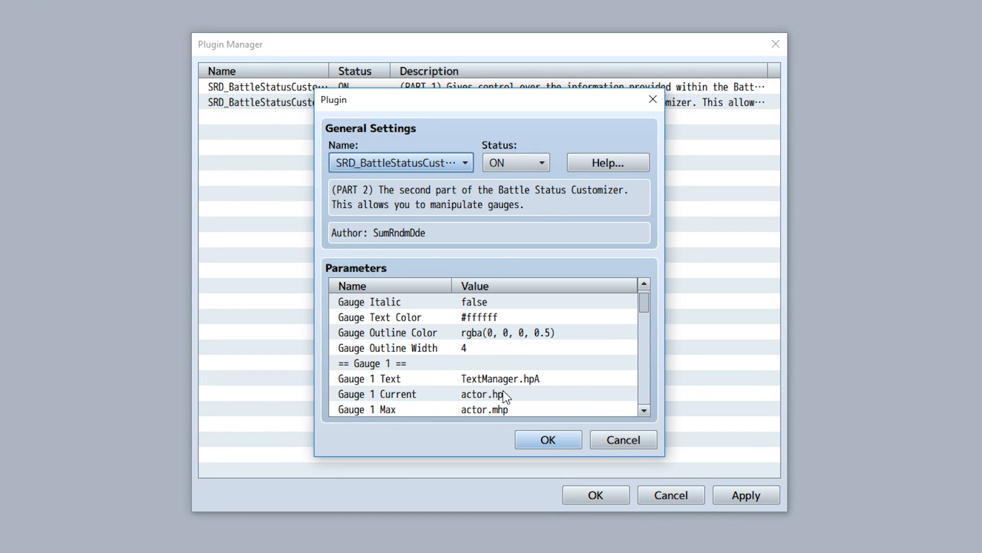
scroll(504, 397, up, 4)
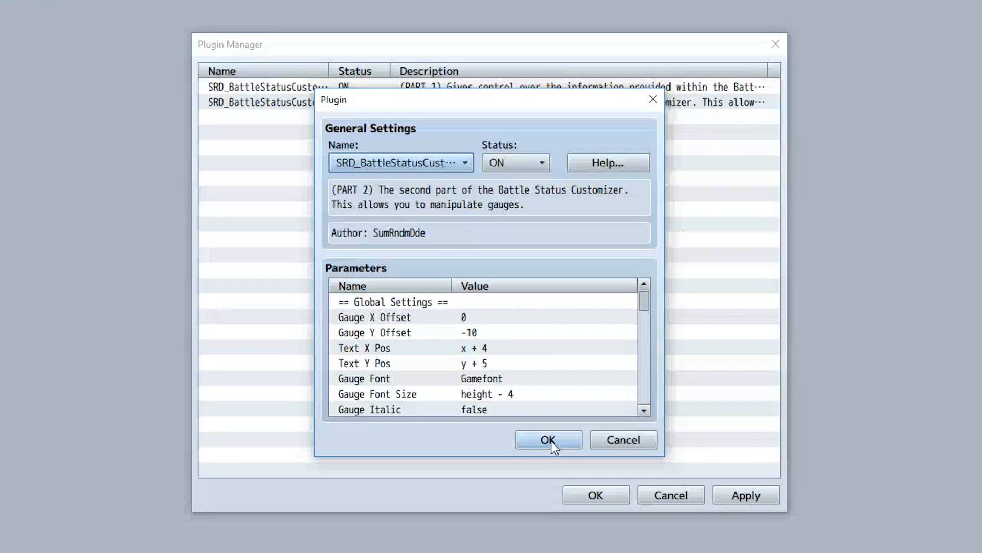
click(527, 432)
double_click(312, 90)
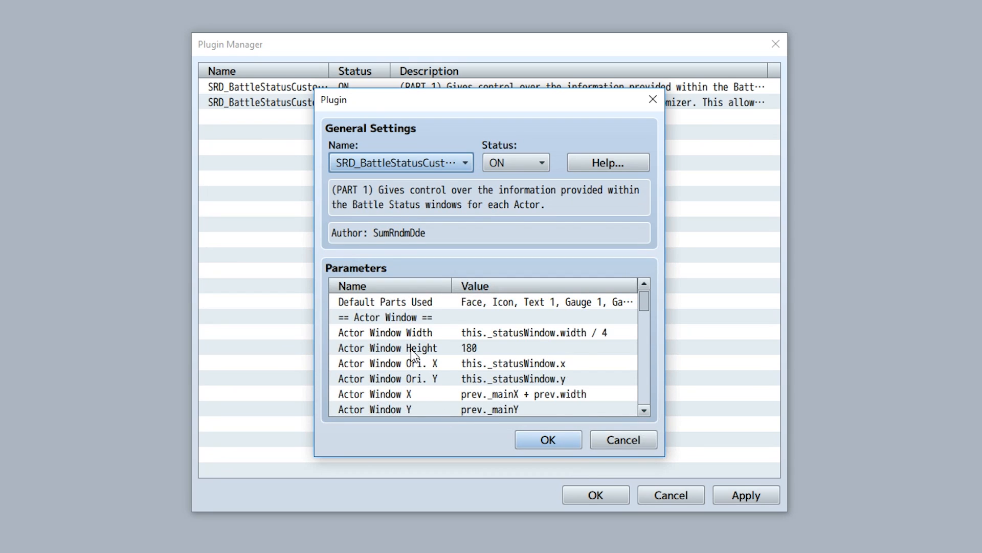
scroll(466, 328, down, 5)
scroll(404, 348, down, 10)
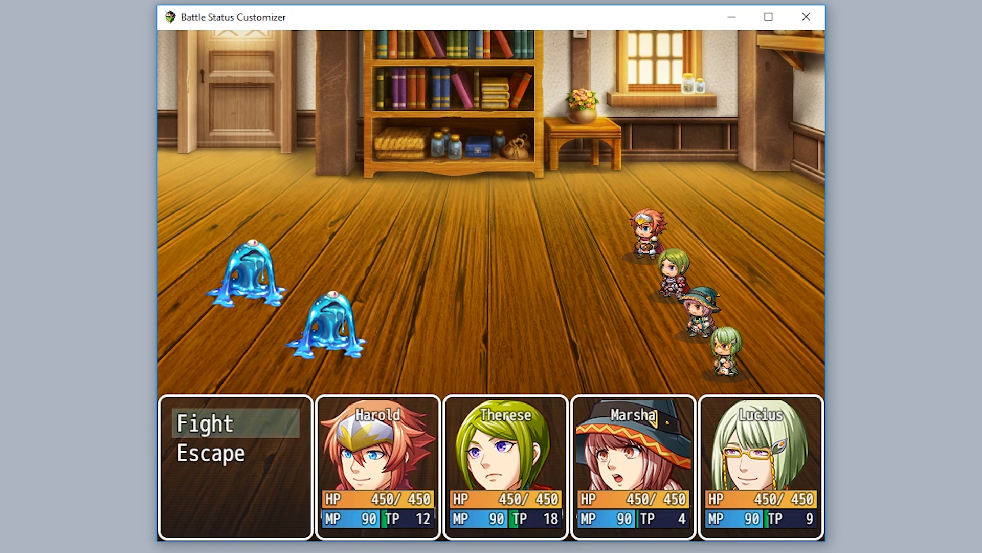
Play a test battle turn, choosing Attack on a slime for each party member.
key(Return)
key(Return)
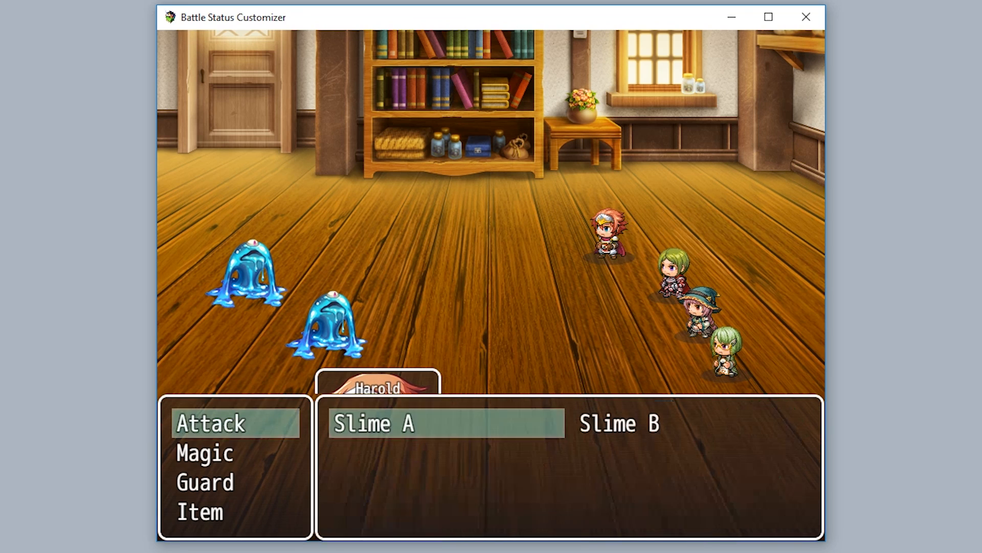
key(Return)
key(Return)
key(Return)
key(Return)
key(Return)
key(Return)
key(Return)
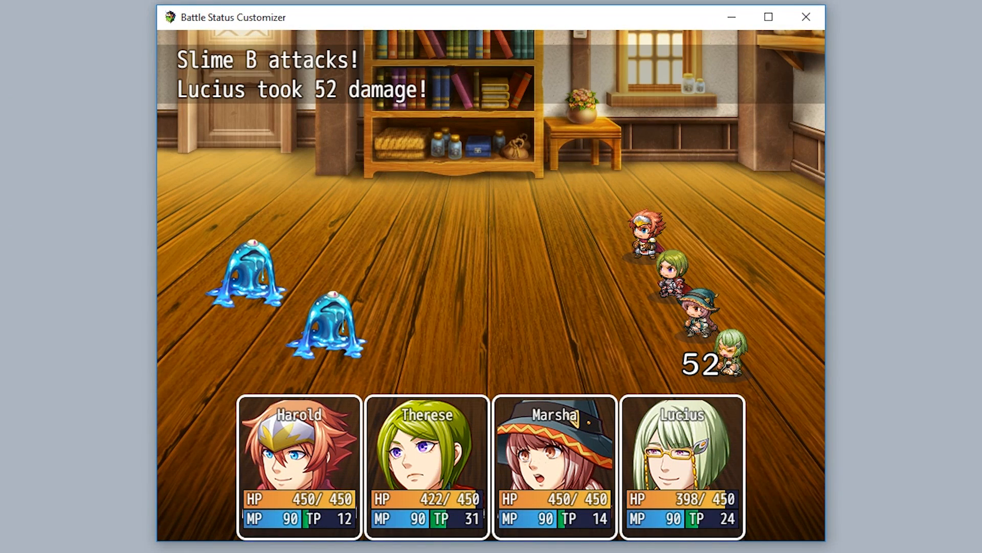
key(Return)
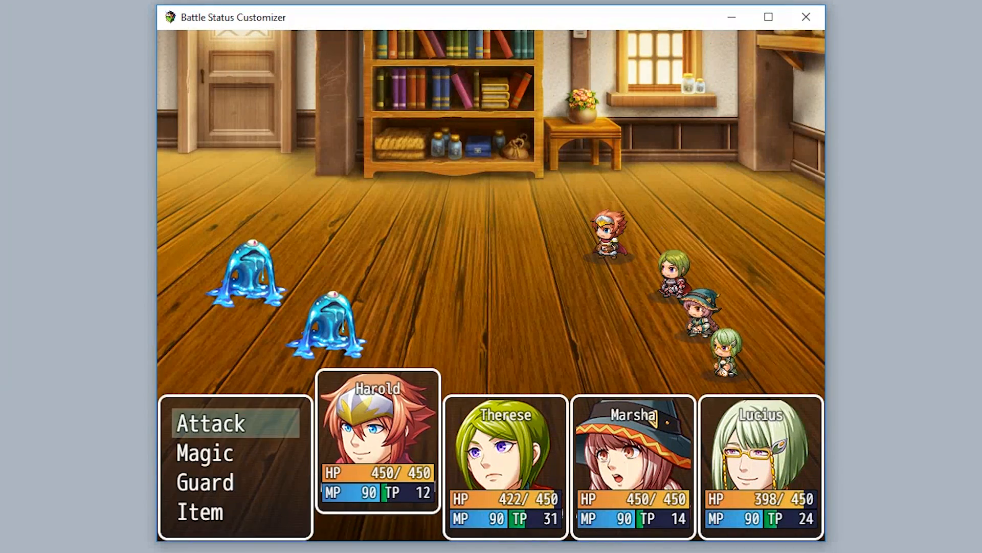
key(Return)
key(Return)
key(Return)
key(Return)
key(Return)
key(Return)
key(Return)
key(Return)
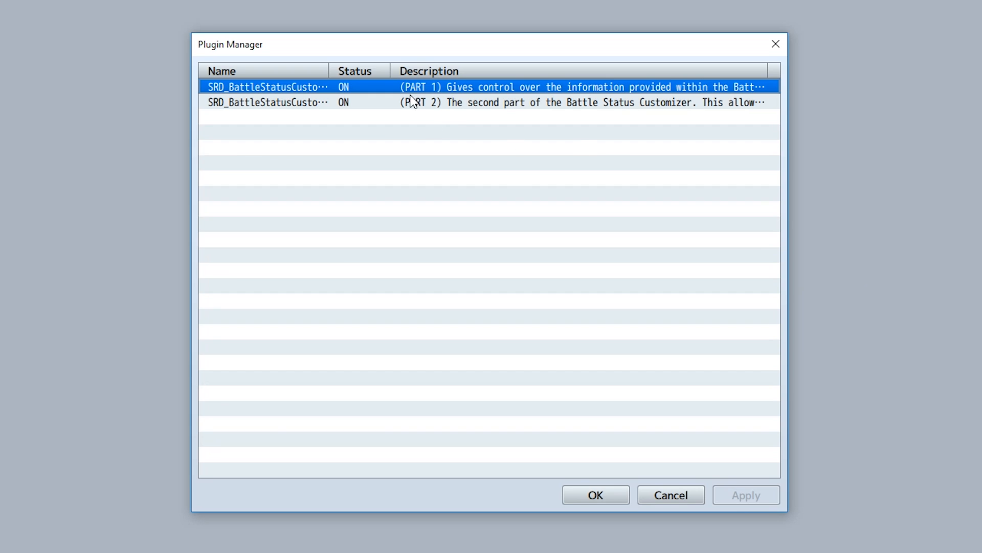
Examine the Actor Window parameters of the first Battle Status Customizer plugin.
double_click(396, 87)
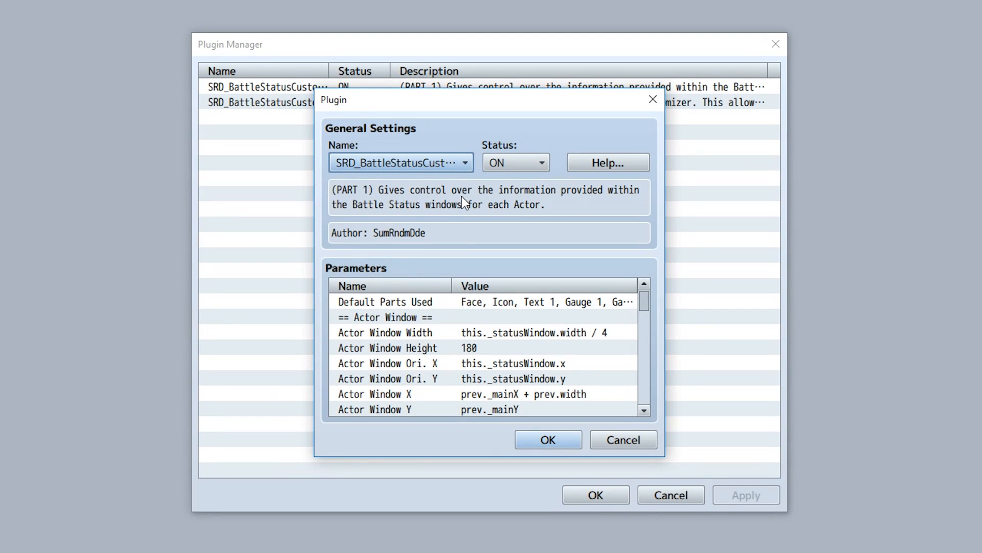
scroll(431, 306, down, 1)
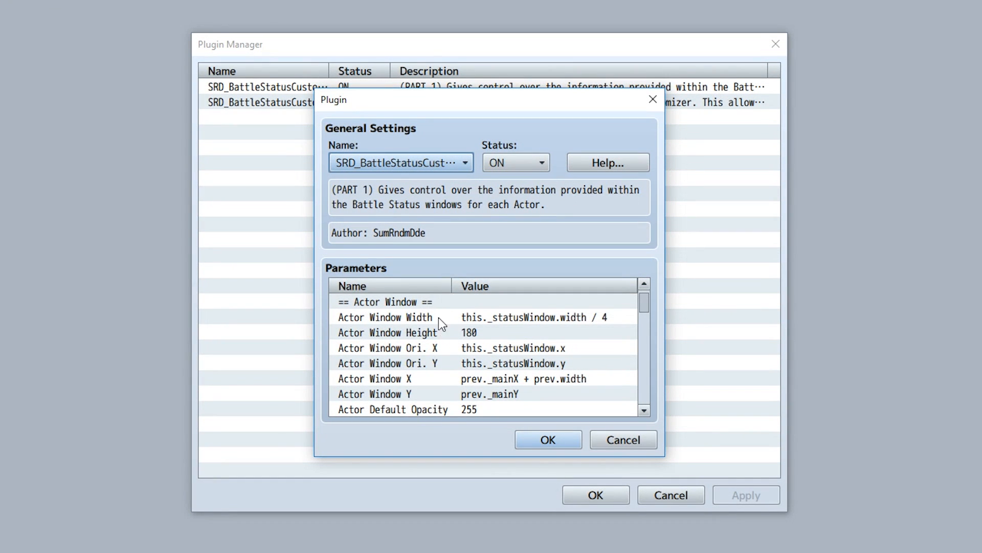
click(435, 320)
click(434, 338)
click(434, 348)
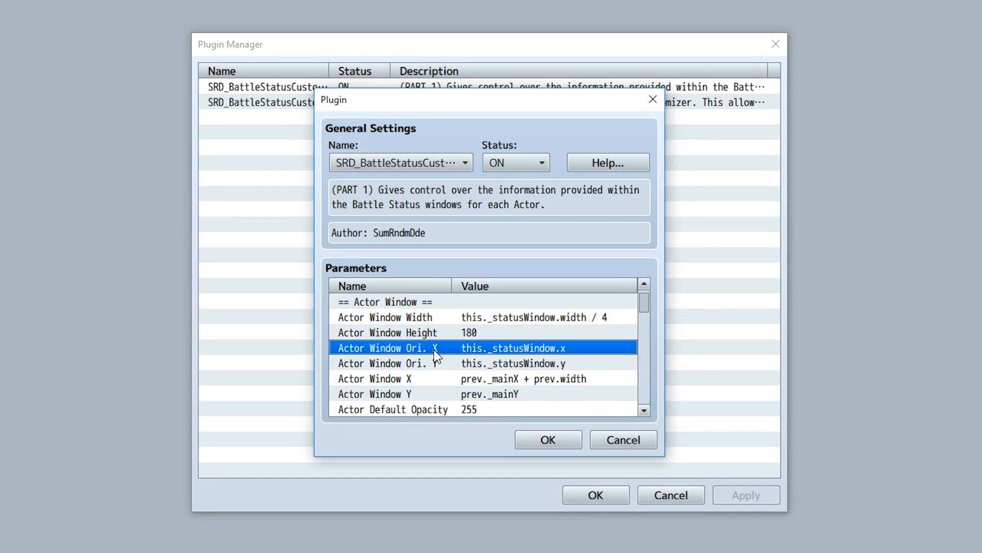
click(434, 362)
click(433, 379)
click(435, 393)
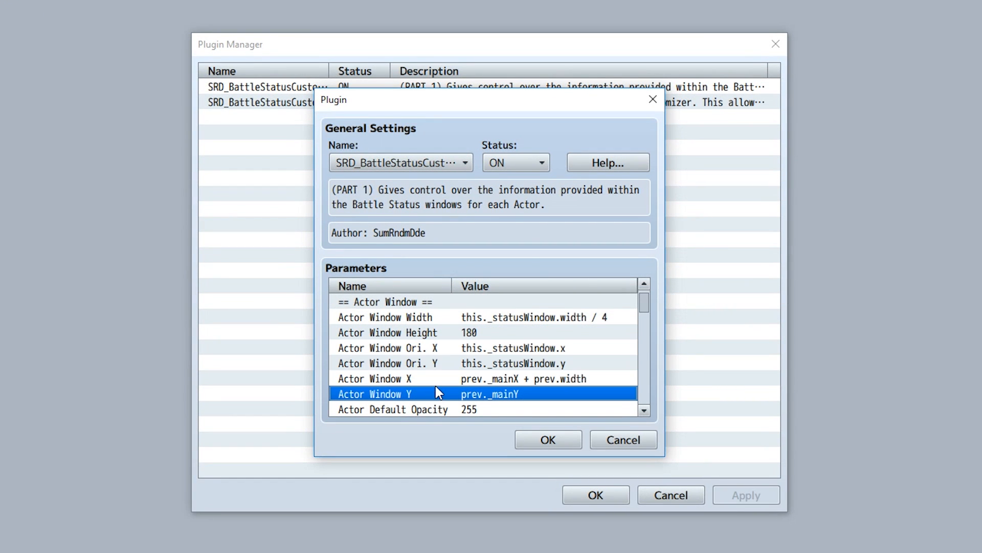
scroll(437, 386, down, 1)
click(440, 394)
scroll(440, 394, down, 2)
scroll(436, 394, up, 1)
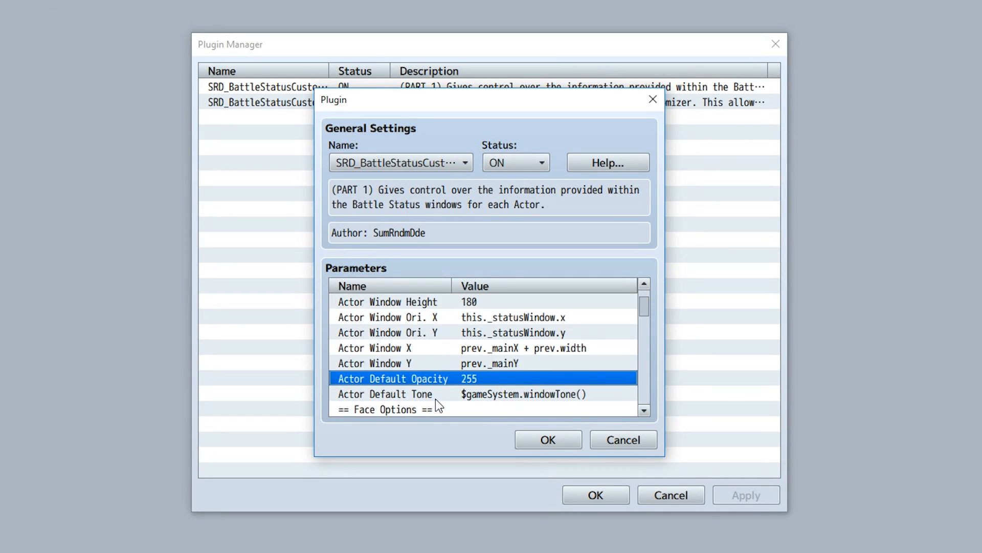
click(435, 395)
scroll(451, 389, up, 3)
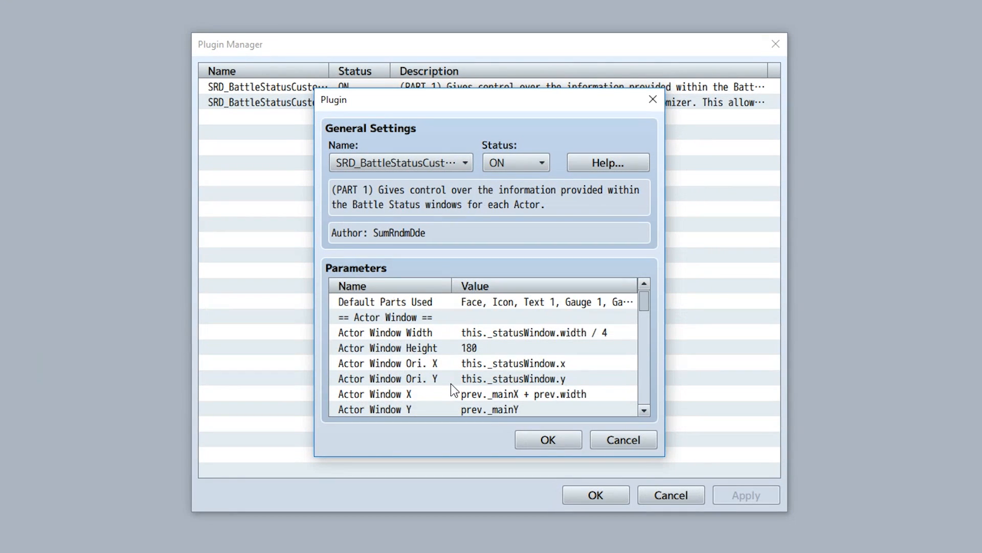
scroll(449, 389, down, 1)
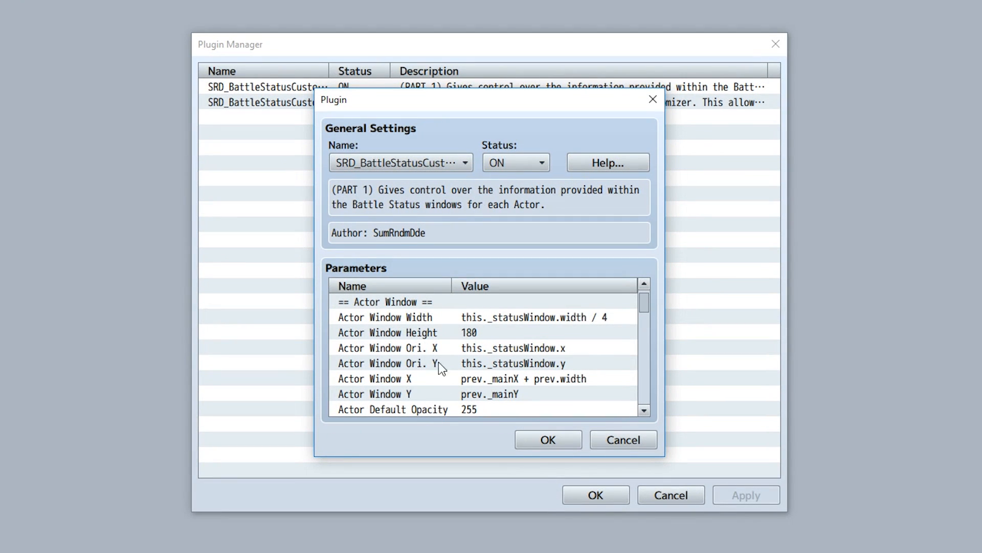
Open the Actor Window Width and Actor Window Height parameters to read their formulas.
double_click(413, 317)
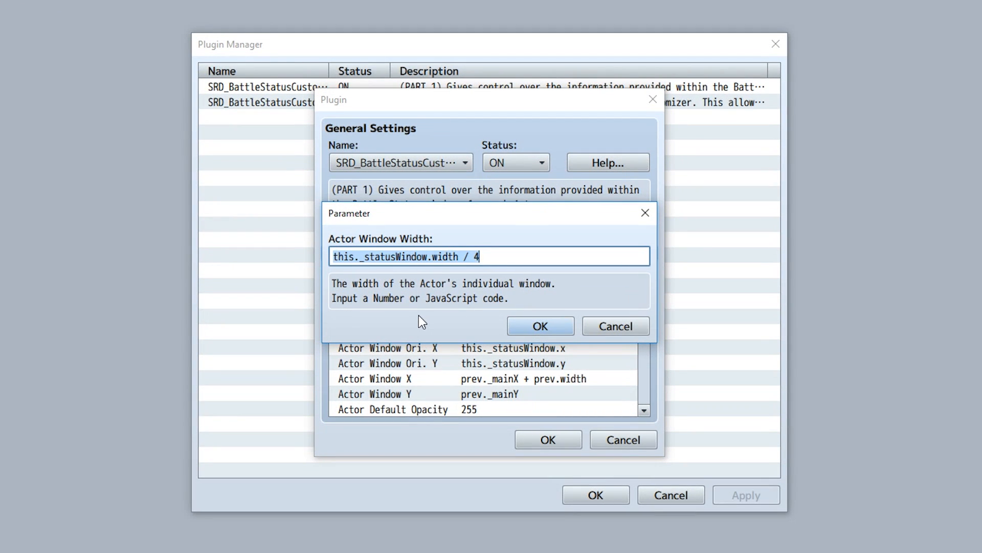
click(461, 256)
drag(460, 255, 234, 255)
drag(498, 261, 265, 259)
click(503, 255)
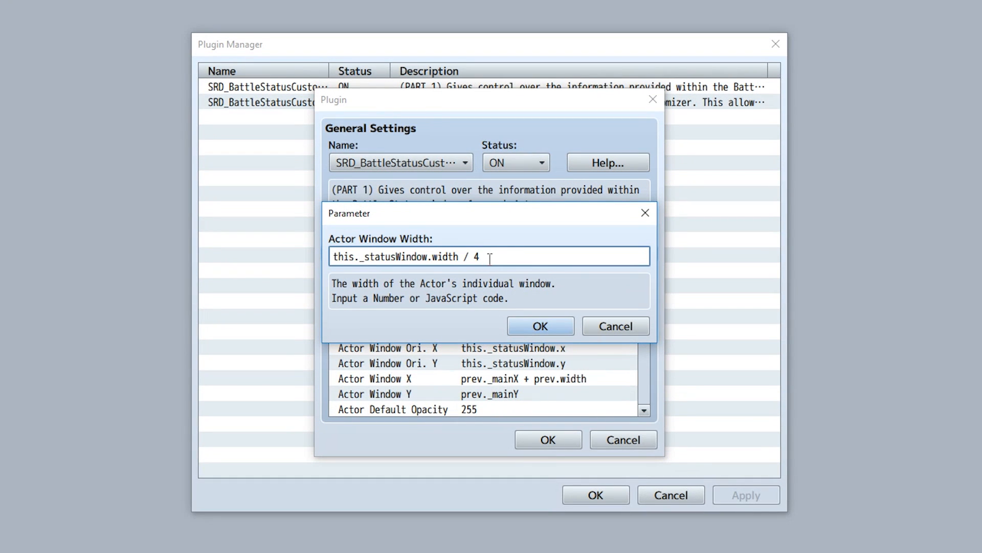
drag(490, 258, 235, 266)
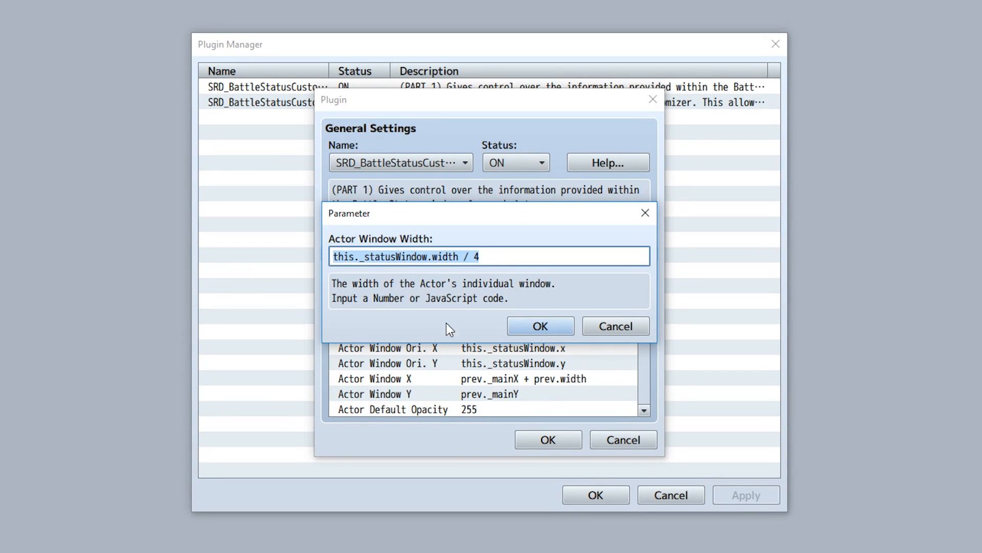
click(529, 330)
double_click(505, 334)
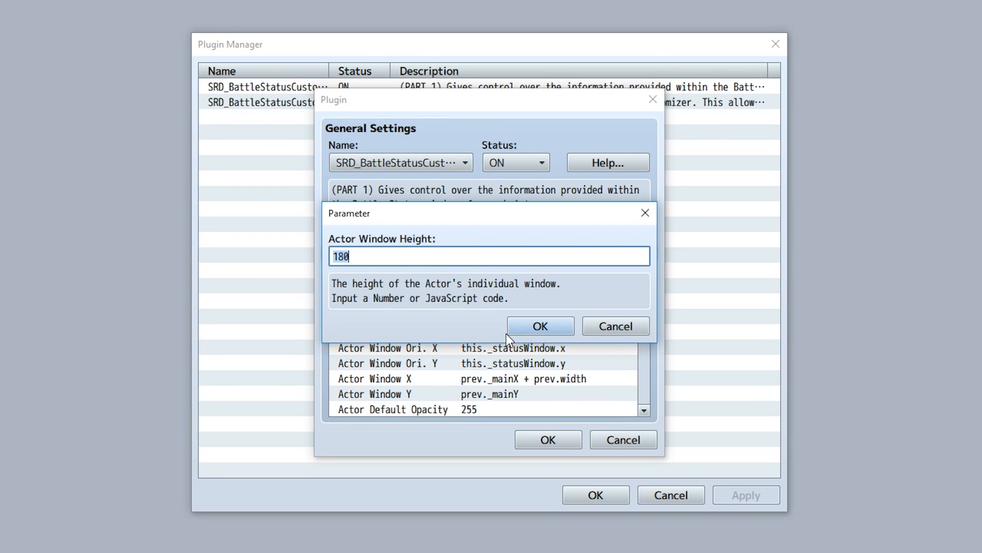
click(517, 328)
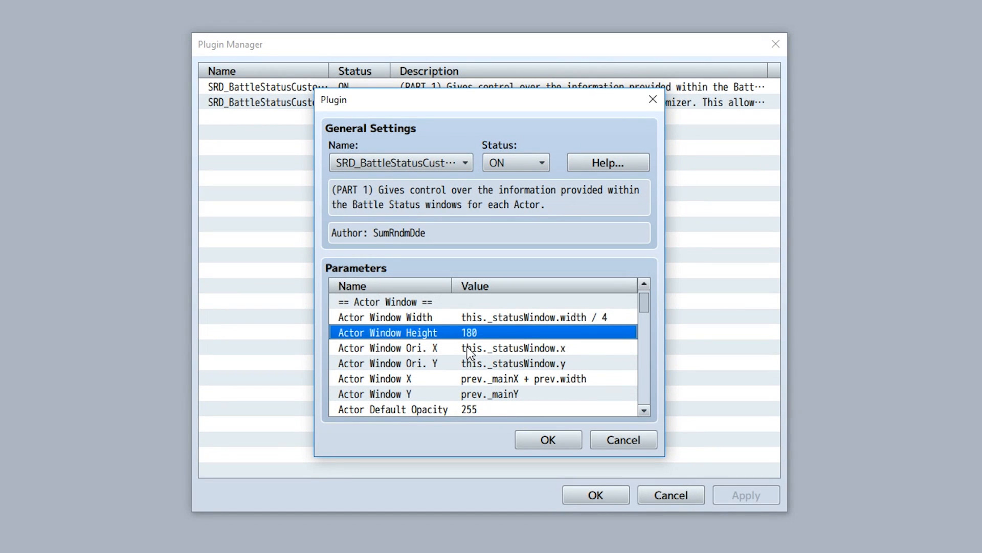
Open the Actor Window Ori. X, Actor Window X and Actor Window Ori. Y parameters to read their formulas.
click(467, 347)
click(468, 363)
double_click(468, 345)
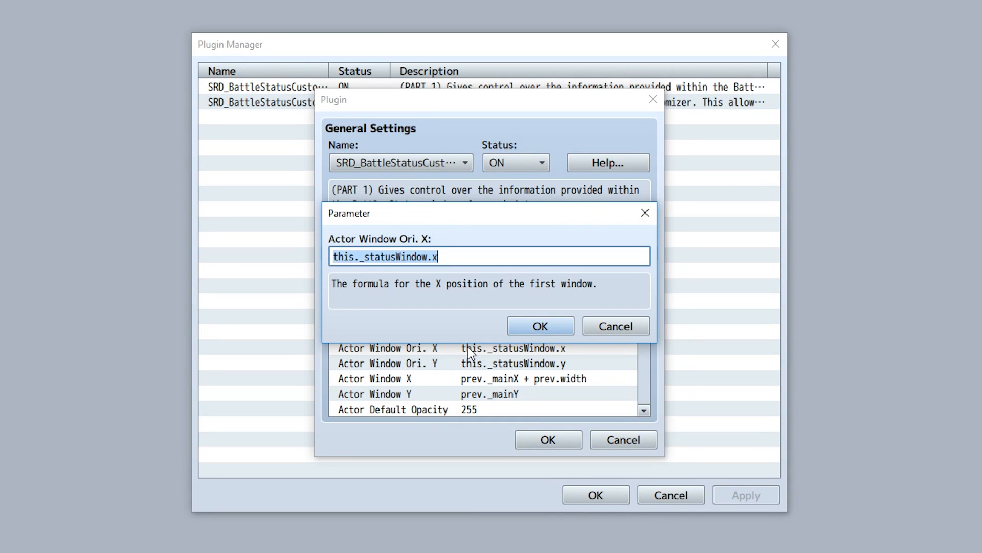
drag(473, 255, 169, 256)
click(554, 324)
click(489, 364)
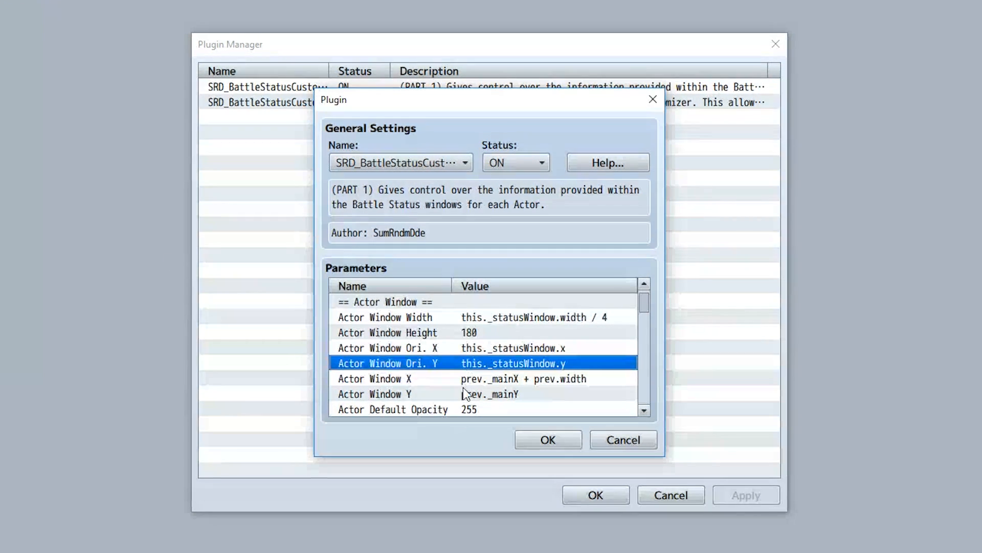
click(455, 380)
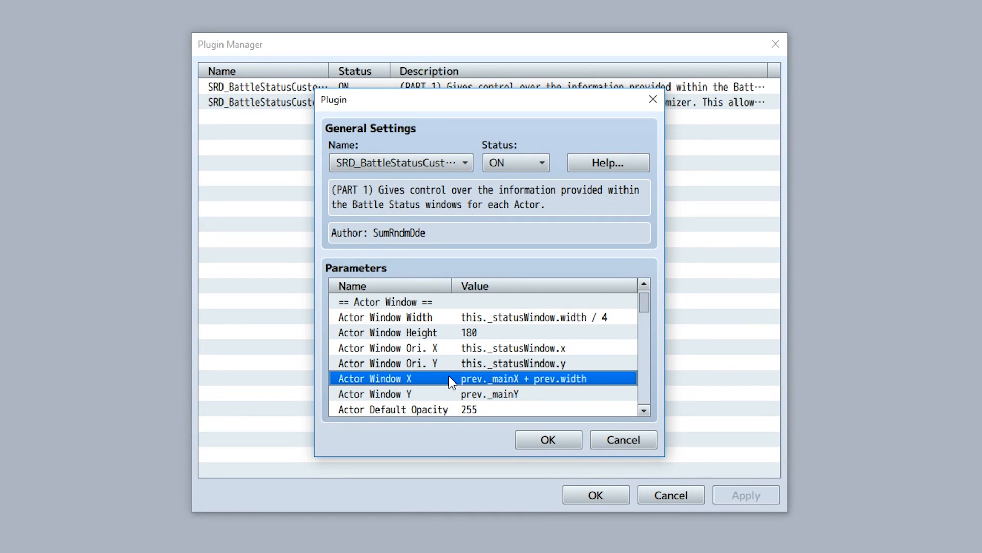
double_click(448, 379)
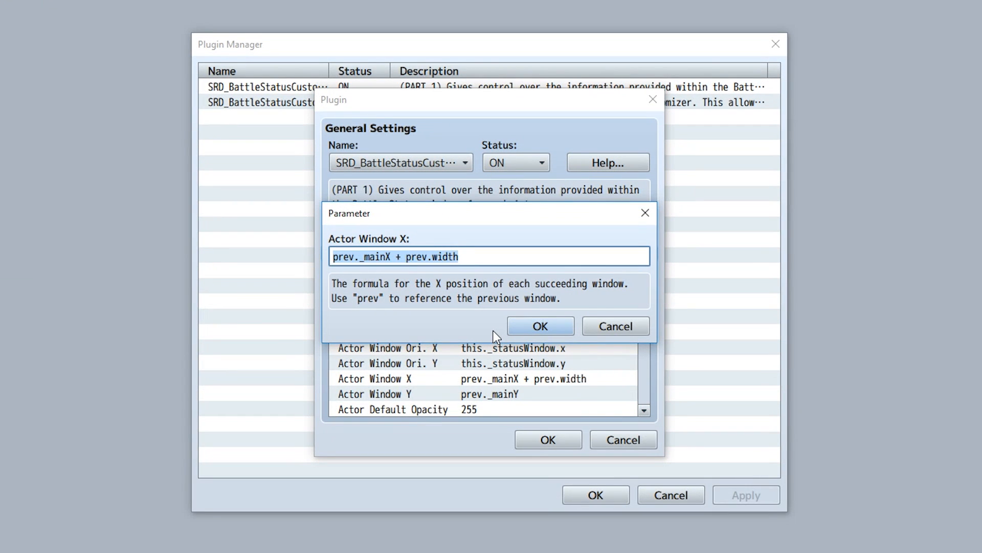
click(483, 254)
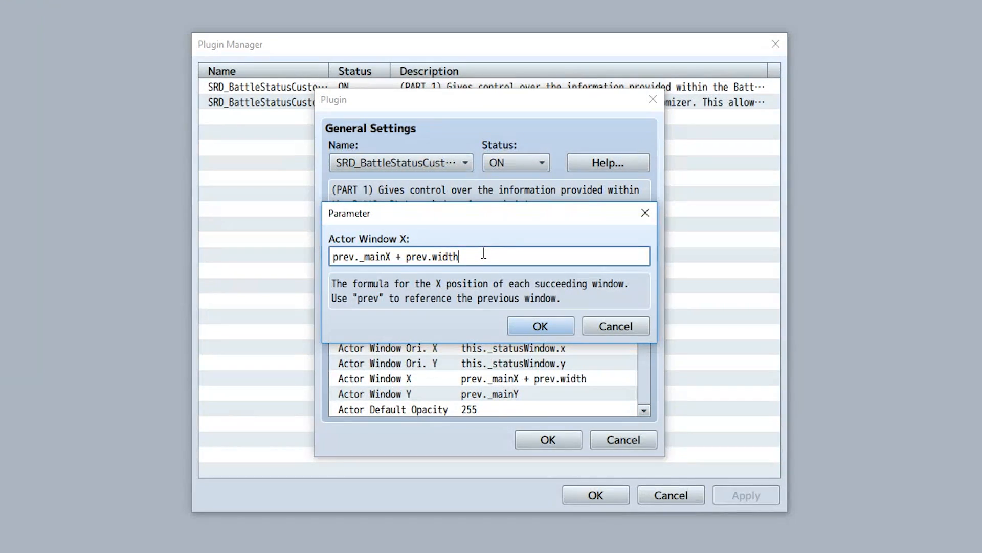
click(537, 327)
double_click(495, 349)
click(544, 324)
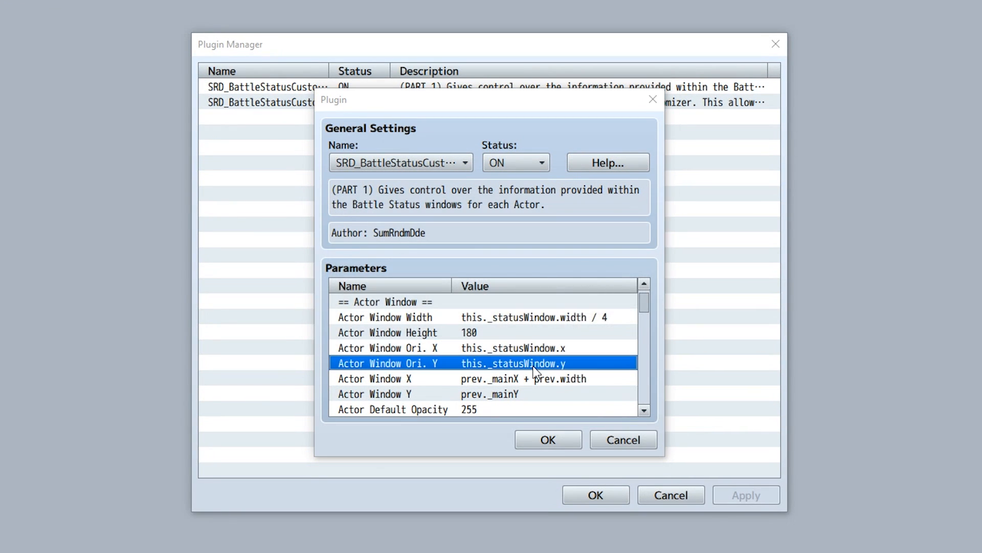
double_click(512, 363)
click(540, 324)
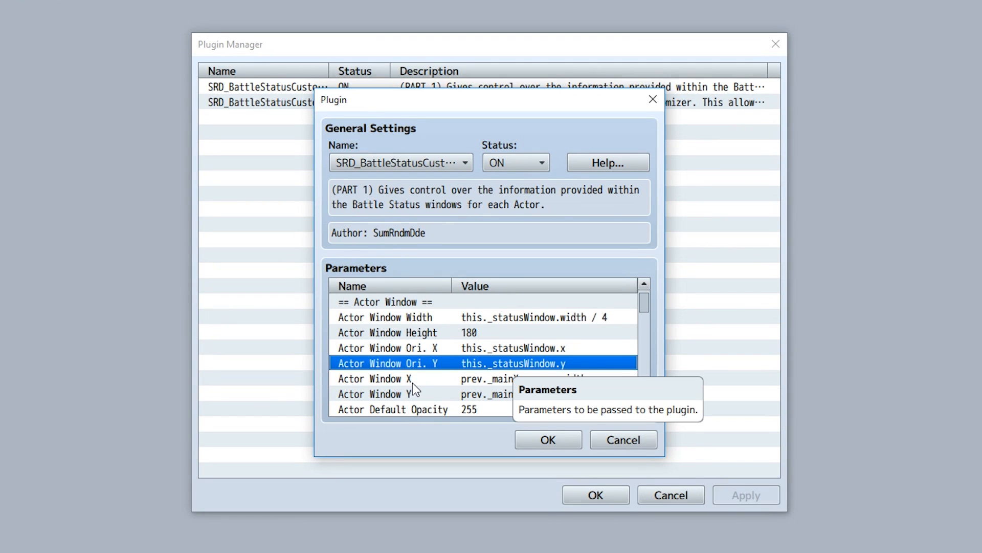
Open the Actor Window X parameter to read its formula.
click(433, 382)
double_click(434, 379)
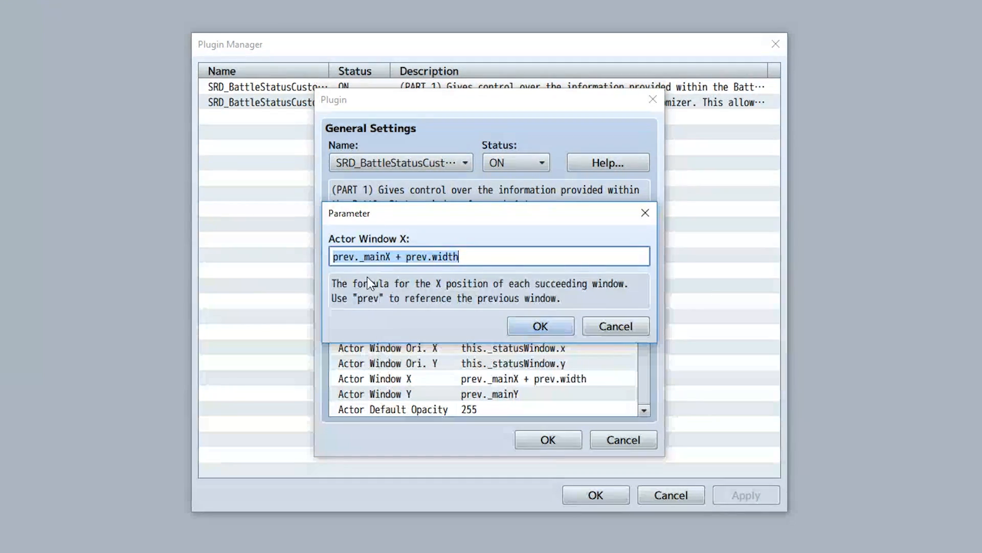
double_click(341, 257)
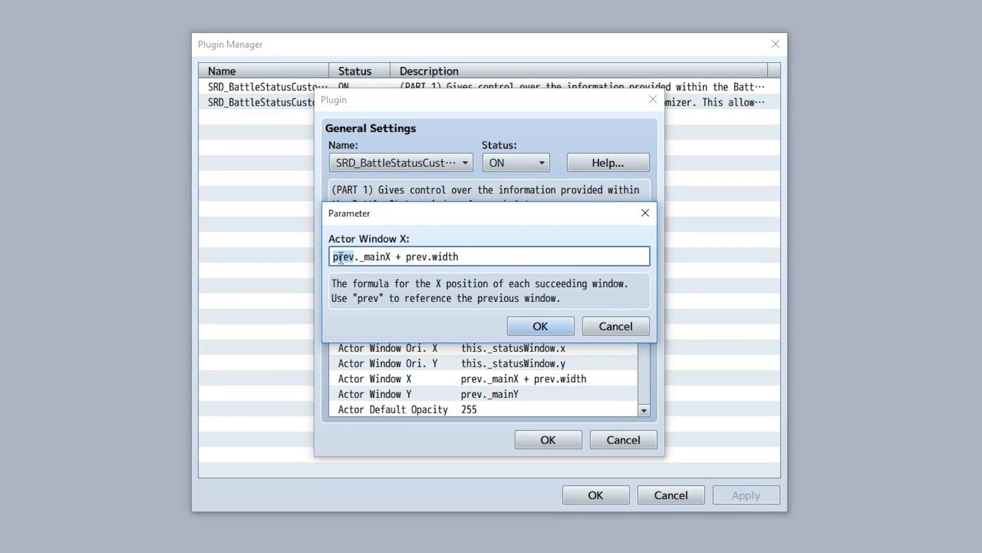
double_click(366, 258)
double_click(415, 257)
double_click(444, 257)
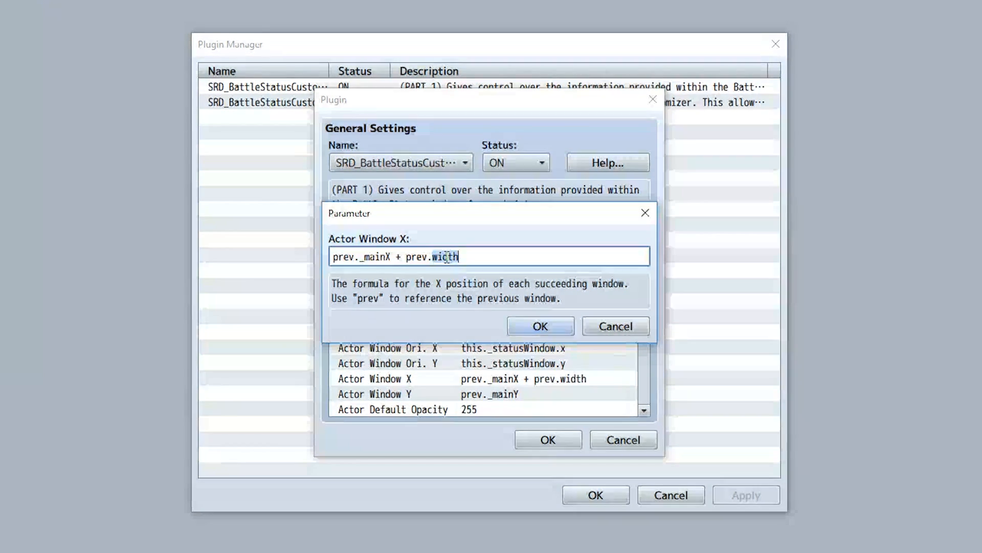
click(538, 326)
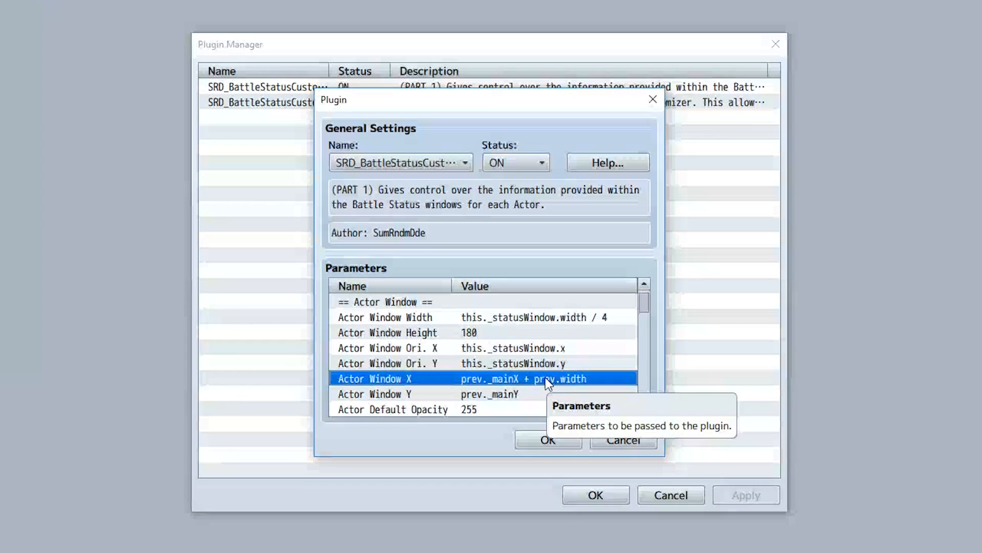
Set the Actor Window Y formula to prev._mainY - 10.
double_click(503, 395)
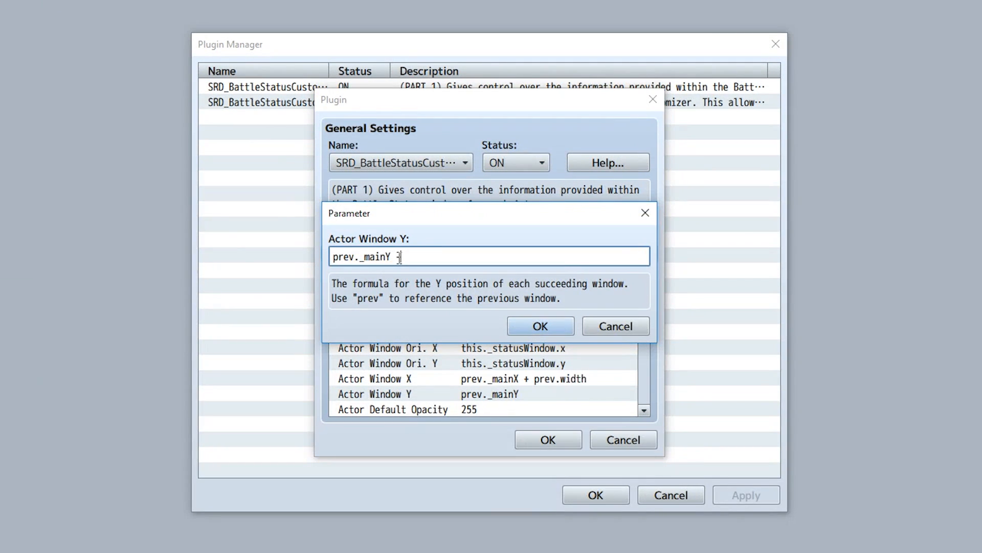
text(- 10)
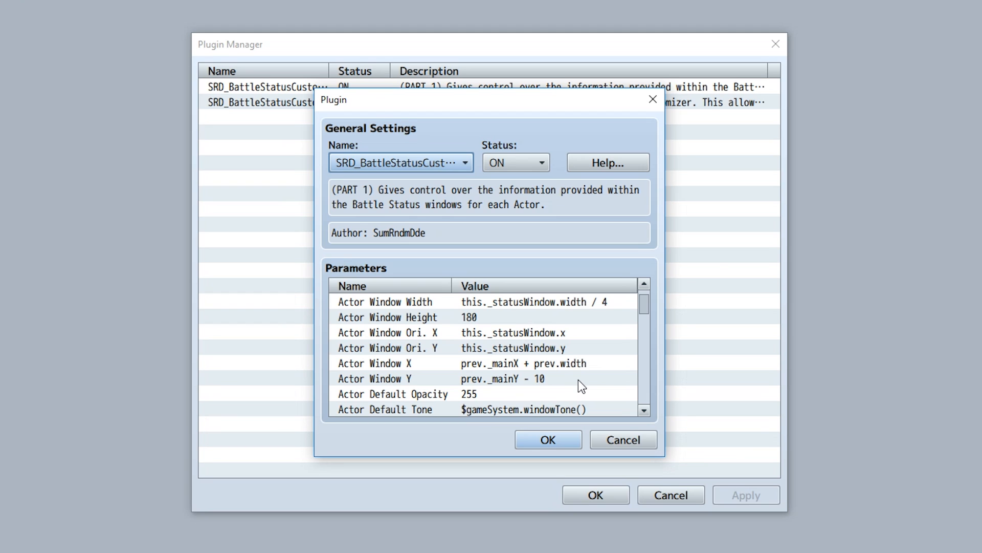
click(456, 394)
click(478, 409)
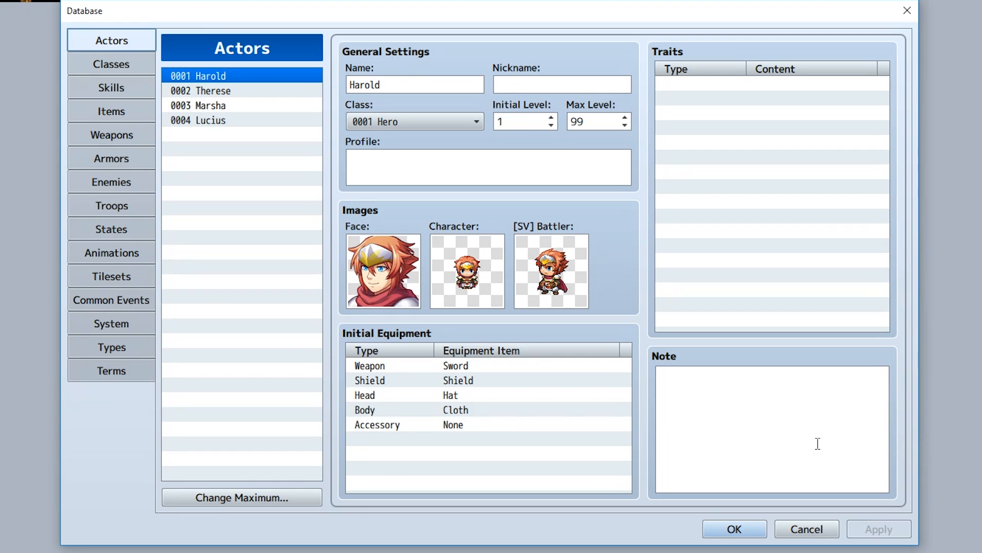
Add a Battle Status Window Tone notetag with -25, 0, 0 to Harold's note in the Actors database.
click(794, 432)
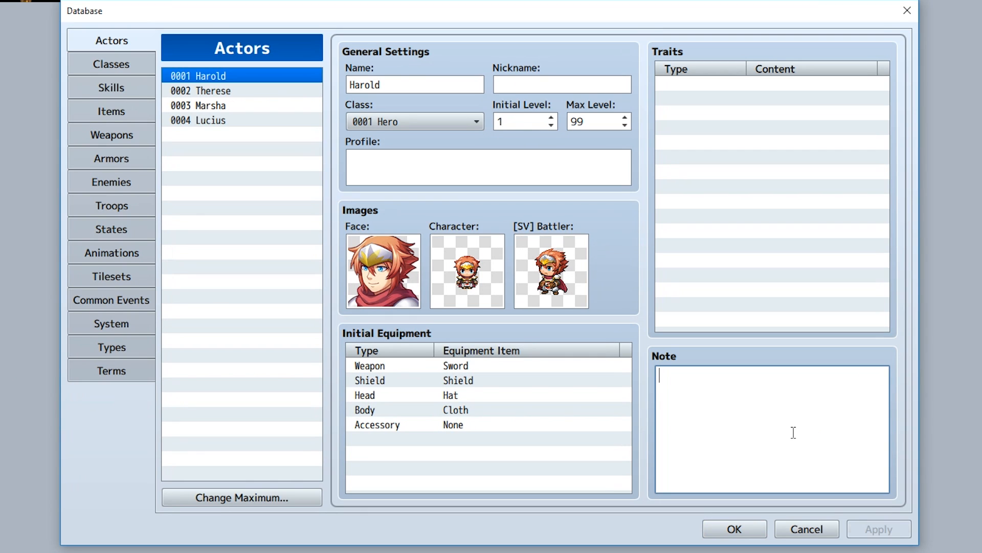
text(<Battle Status Window Tone: red, green, blue>)
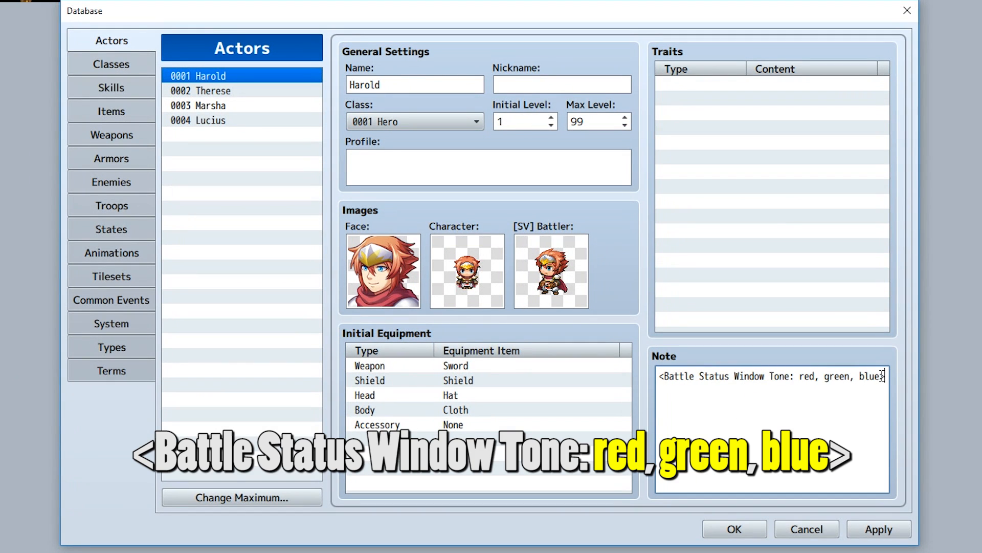
drag(881, 375, 800, 377)
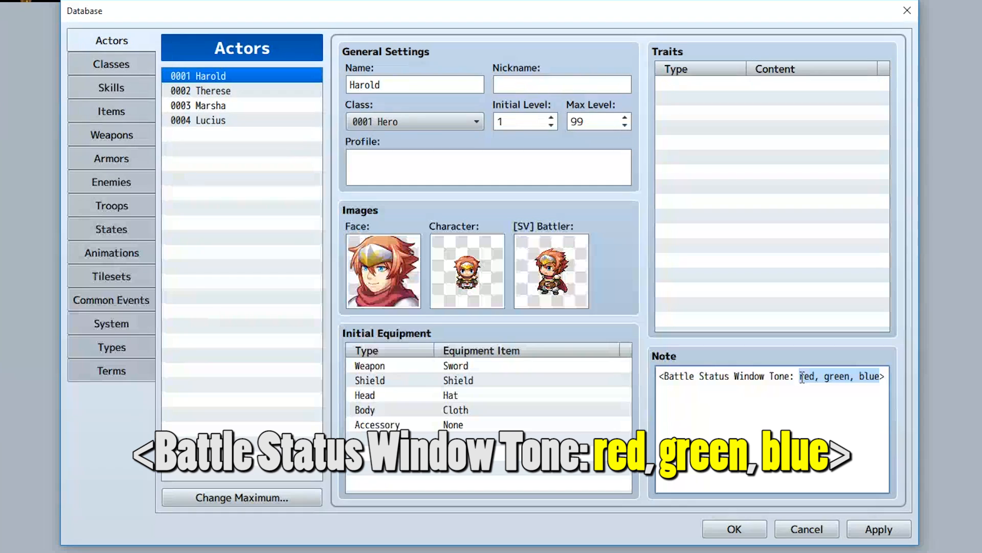
text(-25, )
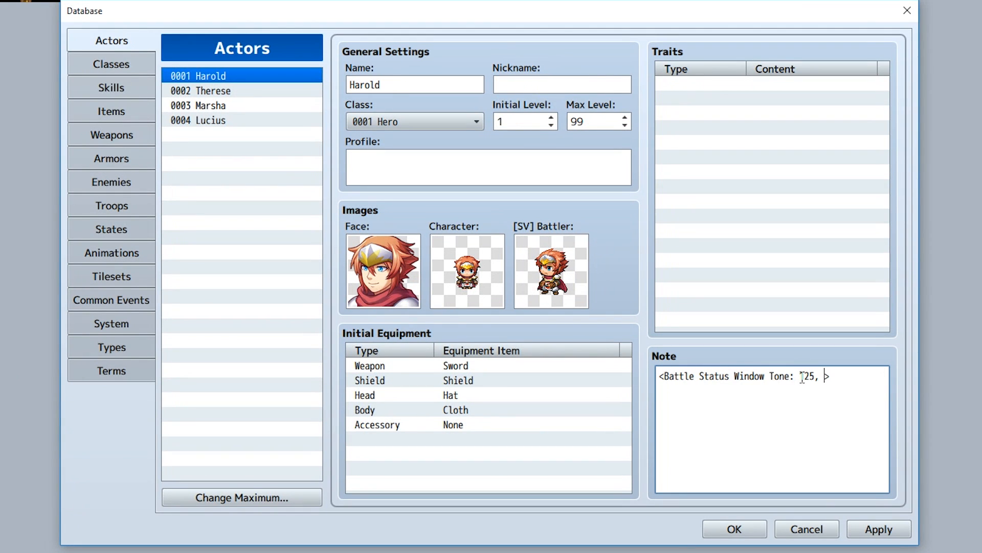
text(0, 0)
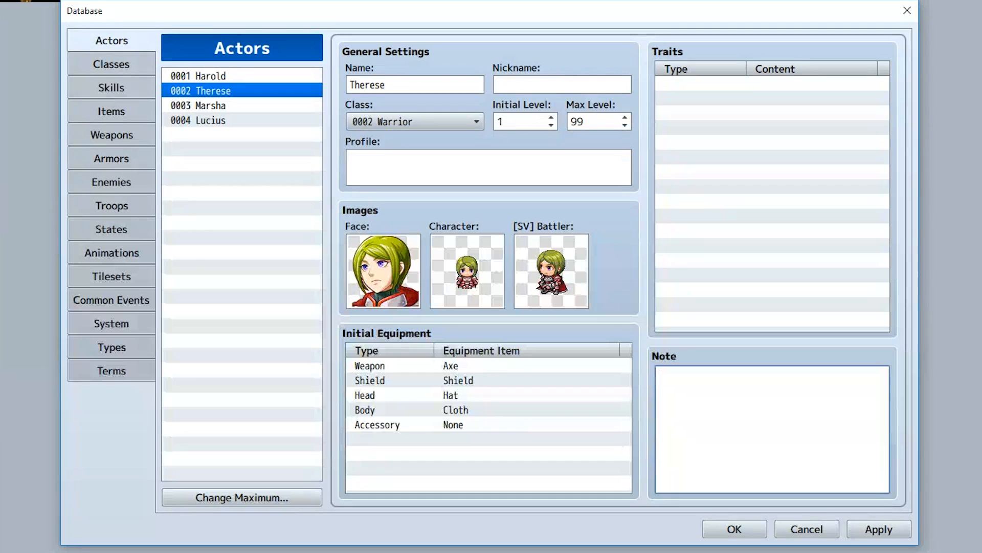
Add a Battle Status Window Opacity notetag of 15 to Therese's note and close the database.
text(<Battle Status Window Opacity: opacity>)
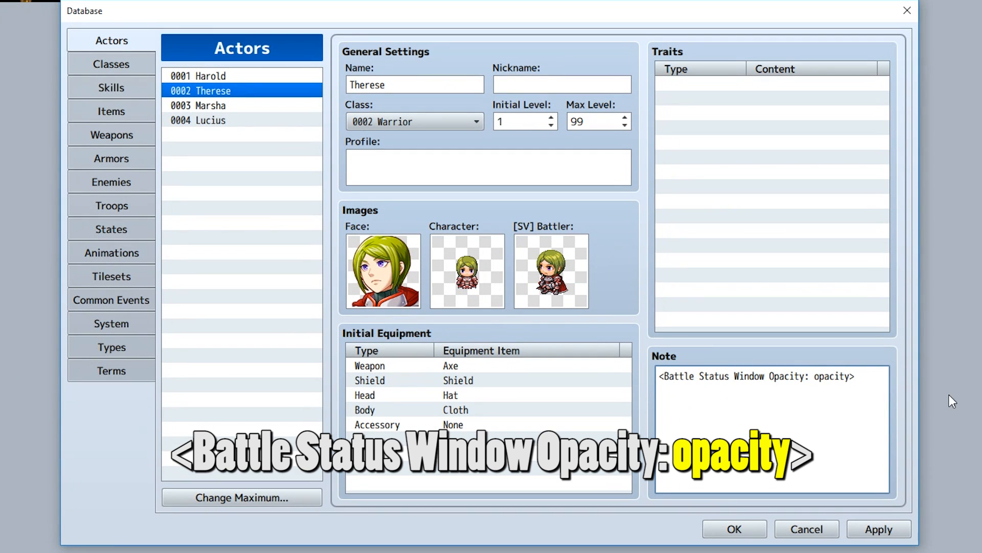
double_click(832, 376)
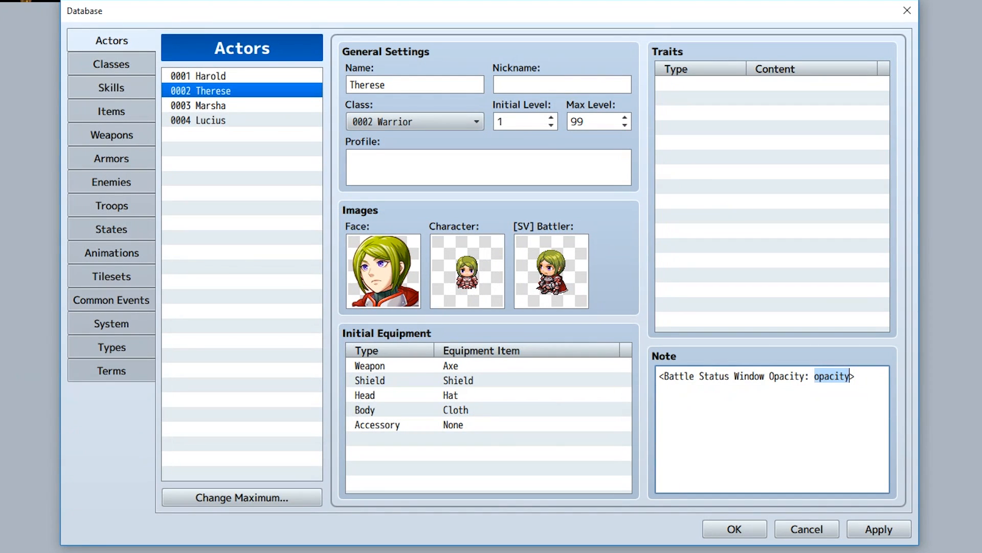
text(15)
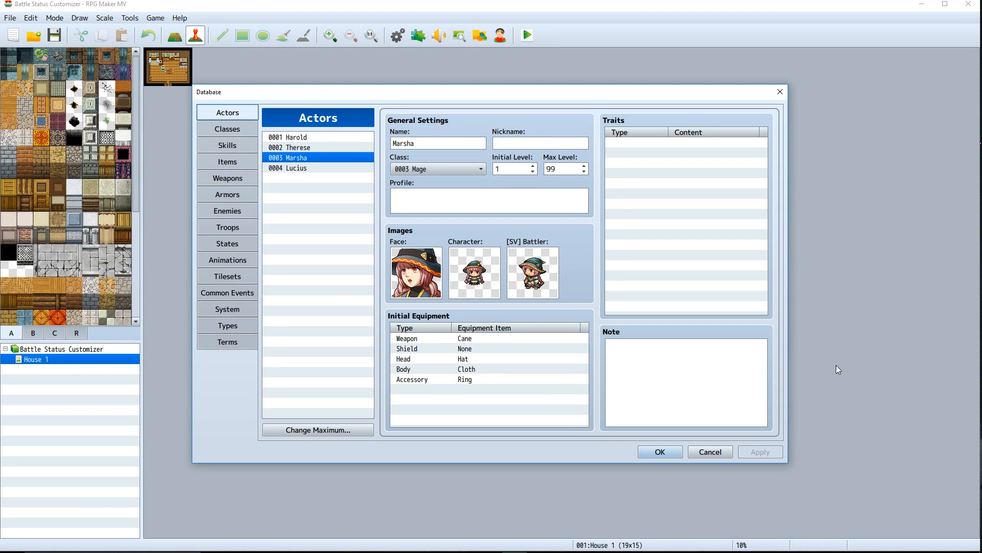
click(659, 452)
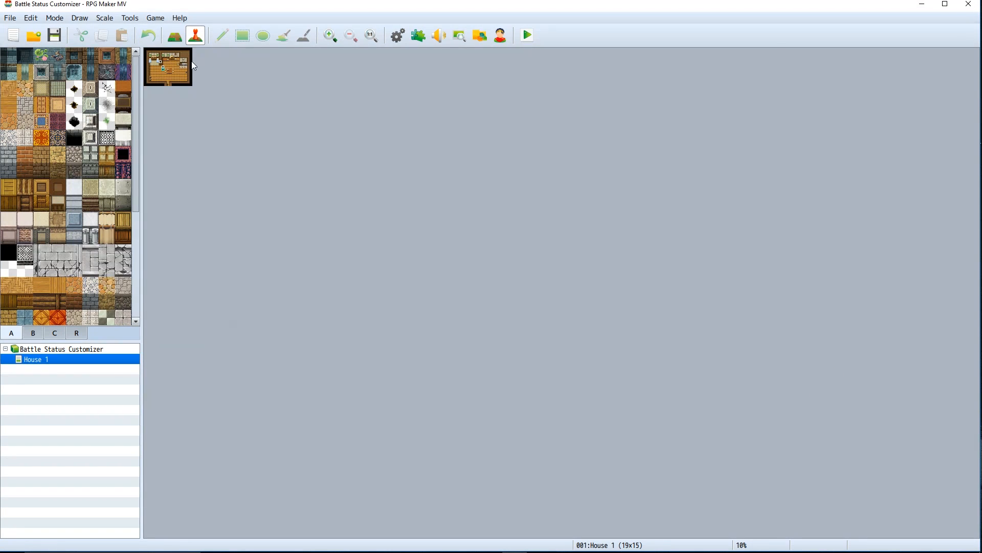
Open the project folder and browse img/SumRndmDde/battle-status to view the Green.png window skin.
click(156, 18)
click(169, 42)
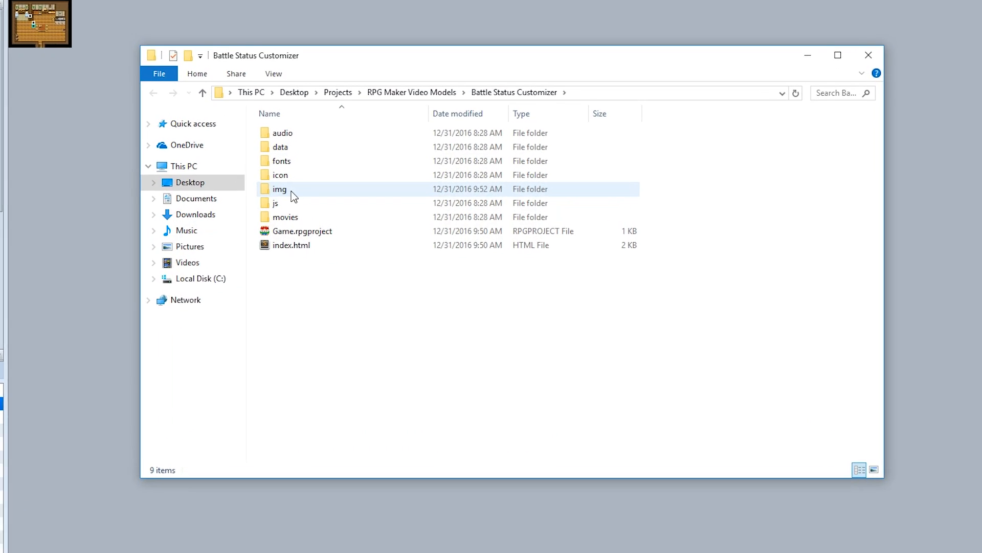
double_click(291, 191)
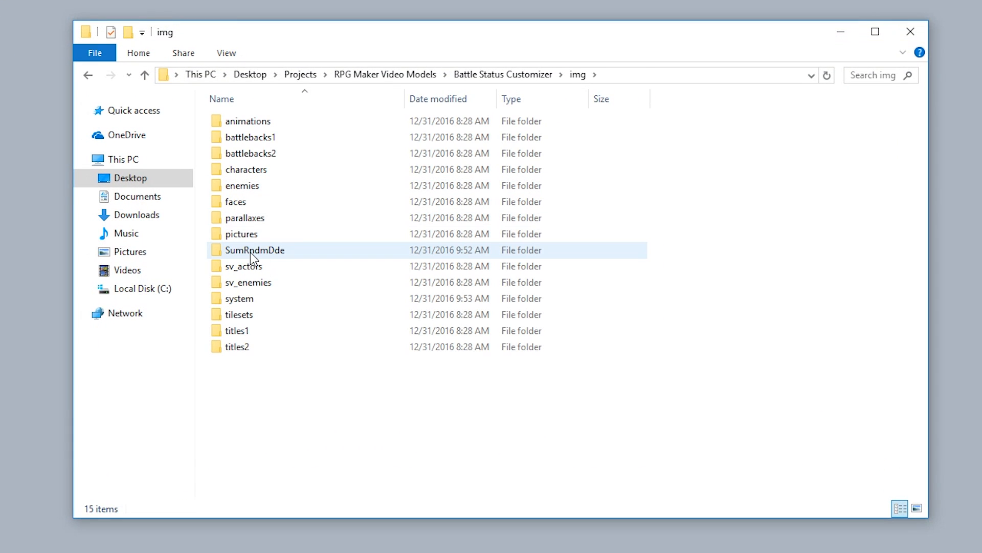
double_click(251, 251)
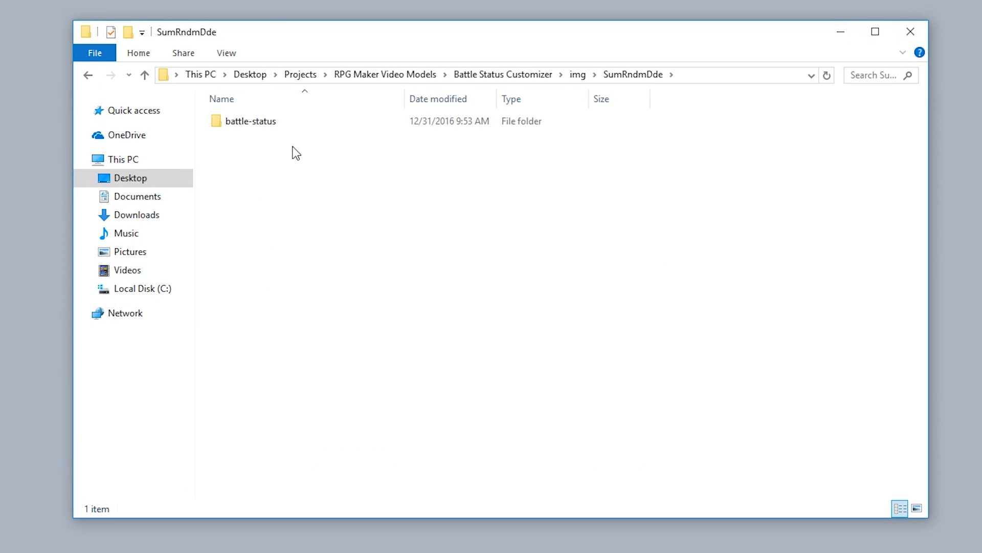
double_click(251, 121)
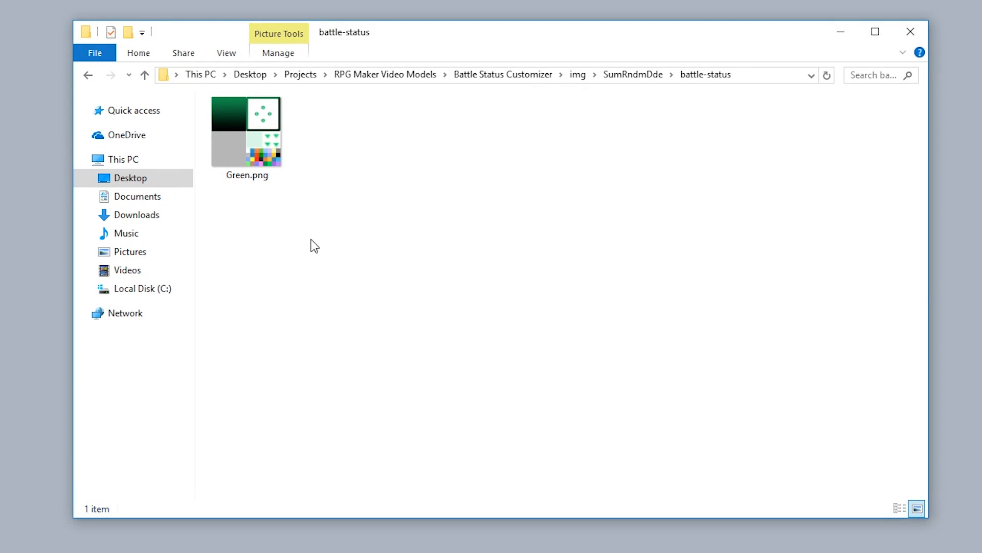
click(264, 143)
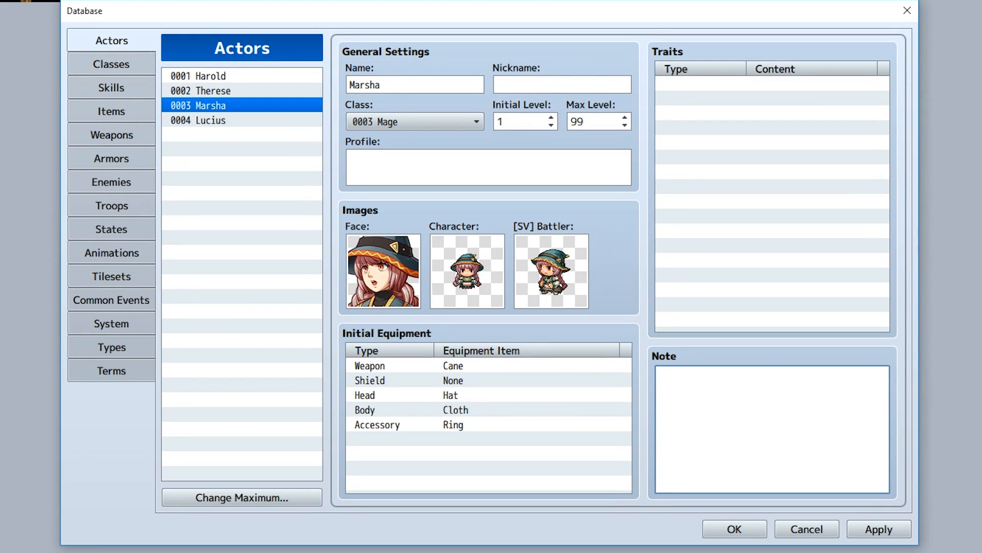
Add a Battle Status Window Skin notetag using the Green file to Marsha's note.
text(<Battle Status Window Skin: filename>)
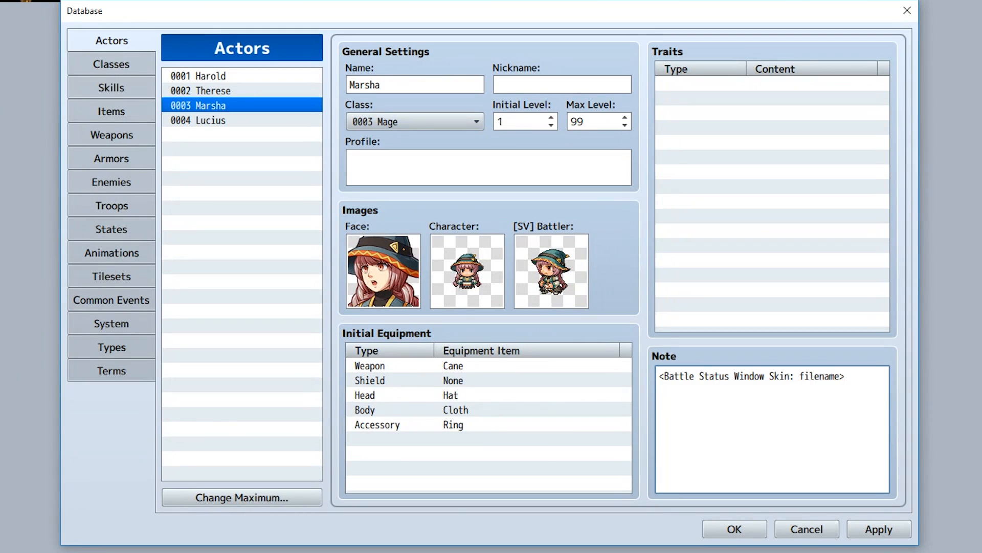
double_click(817, 377)
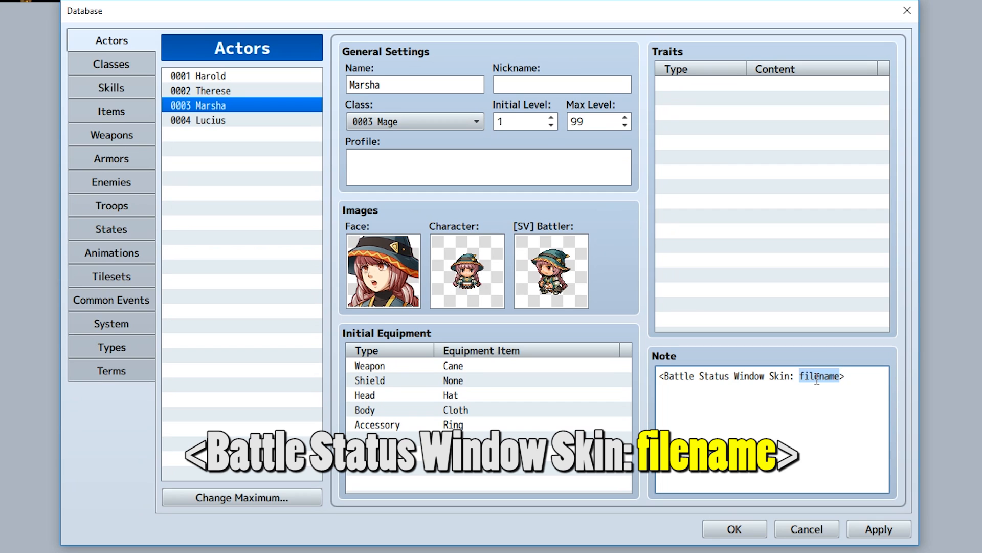
text(Gree)
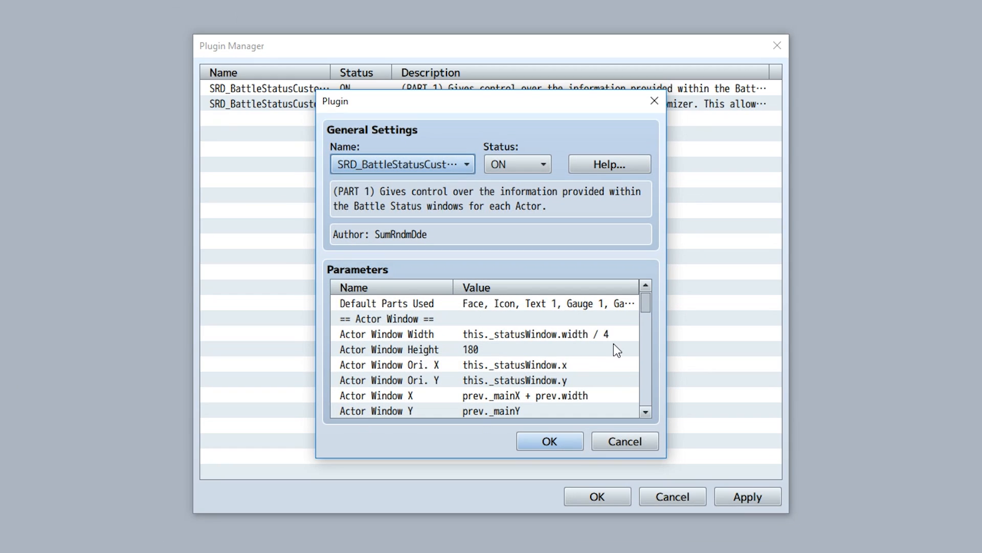
Open the Face Position parameter of the first Battle Status Customizer plugin to read its formula.
scroll(498, 350, down, 4)
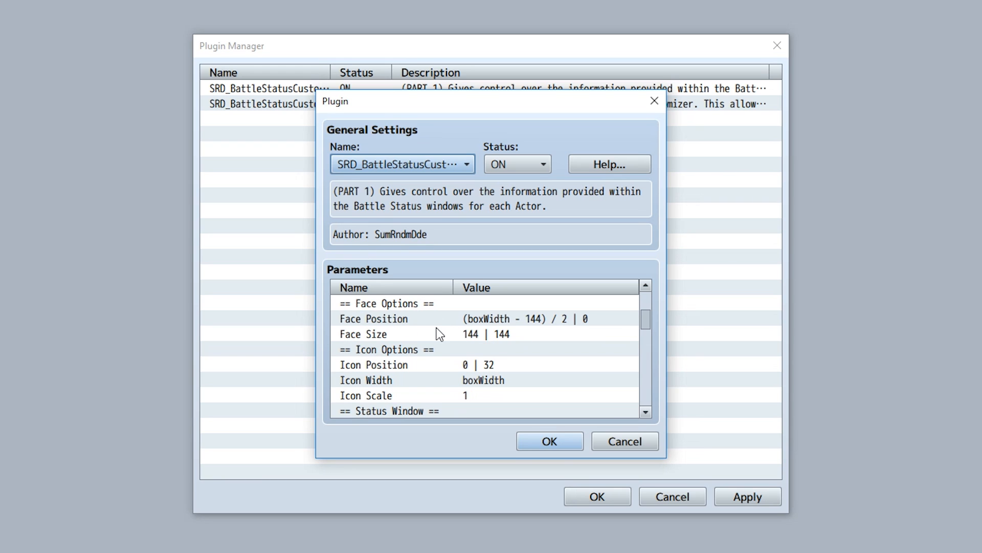
click(436, 327)
click(428, 320)
double_click(428, 324)
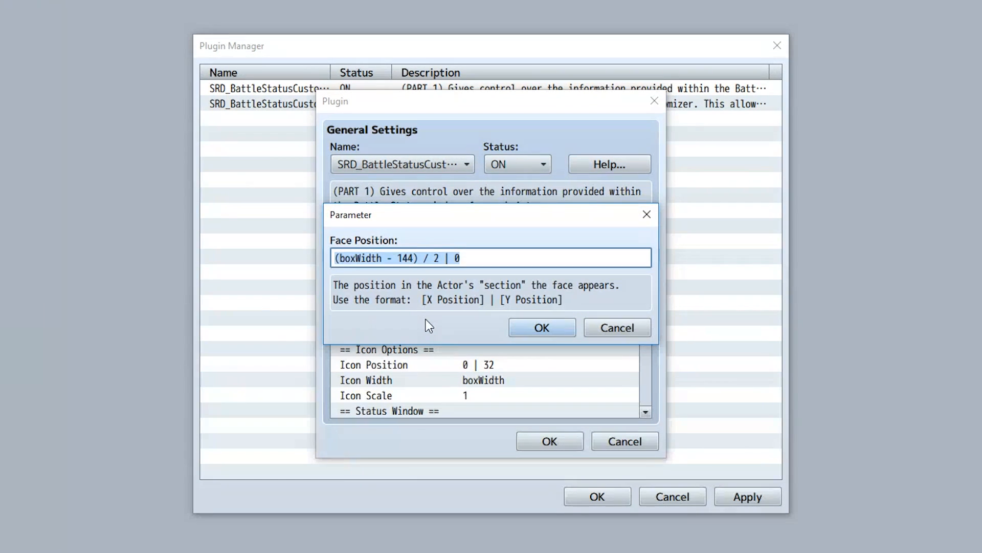
click(439, 260)
drag(438, 261, 323, 264)
click(445, 259)
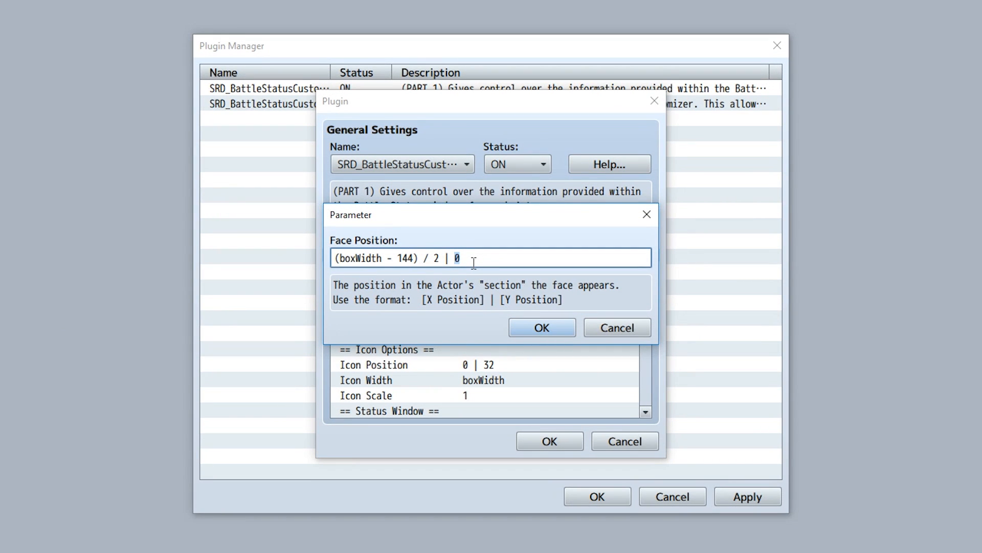
click(560, 328)
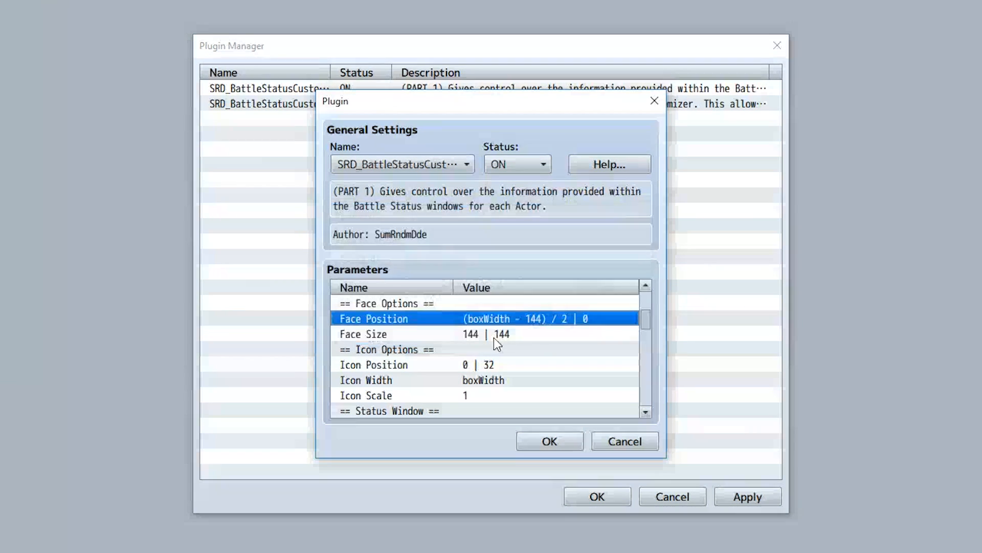
Open the Face Size parameter to read its width and height values.
double_click(462, 334)
double_click(338, 259)
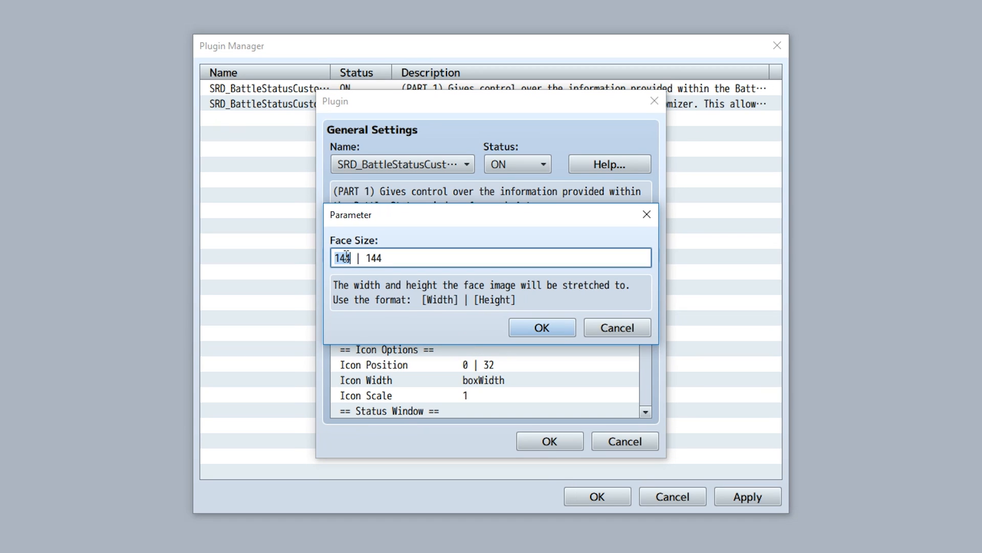
click(358, 258)
double_click(377, 258)
click(543, 328)
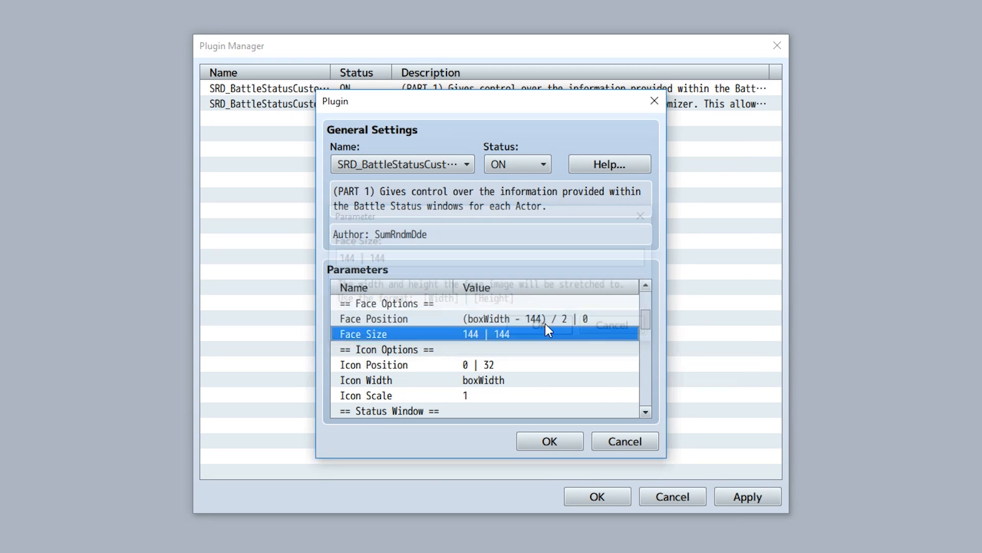
Scroll to the Icon Options and open the Icon Position and Icon Width parameters to read their values.
scroll(503, 336, down, 1)
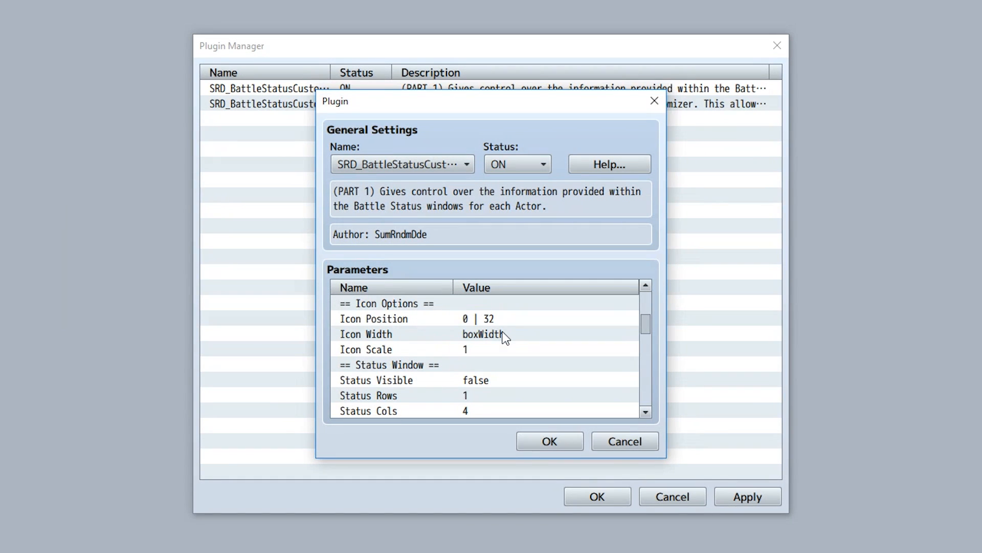
double_click(455, 319)
key(End)
key(shift+Left)
key(shift+Left)
key(Return)
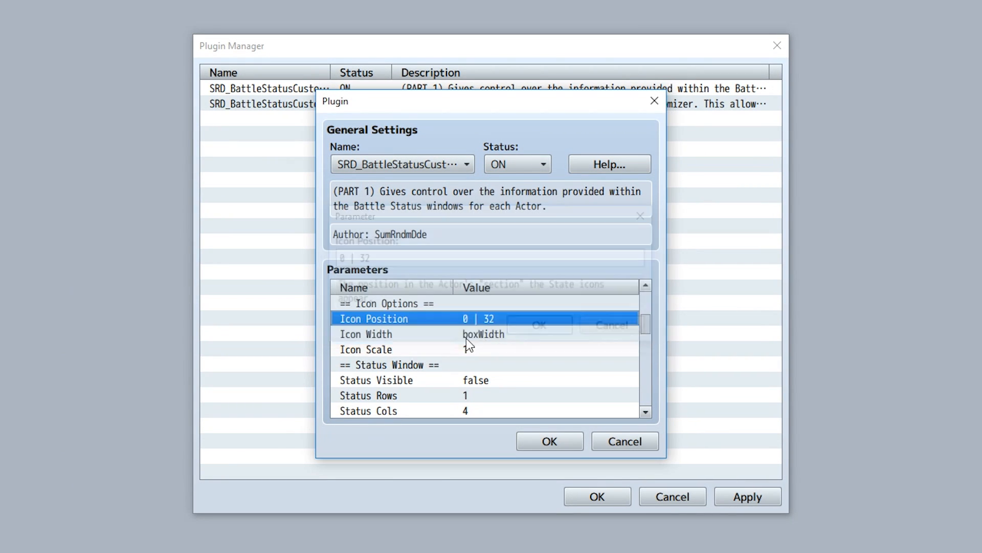
double_click(458, 339)
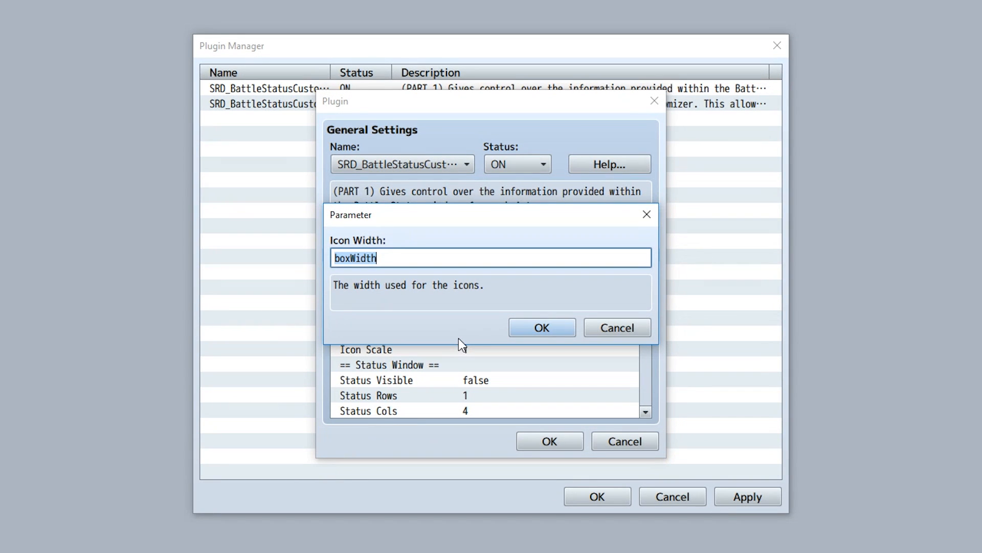
click(524, 337)
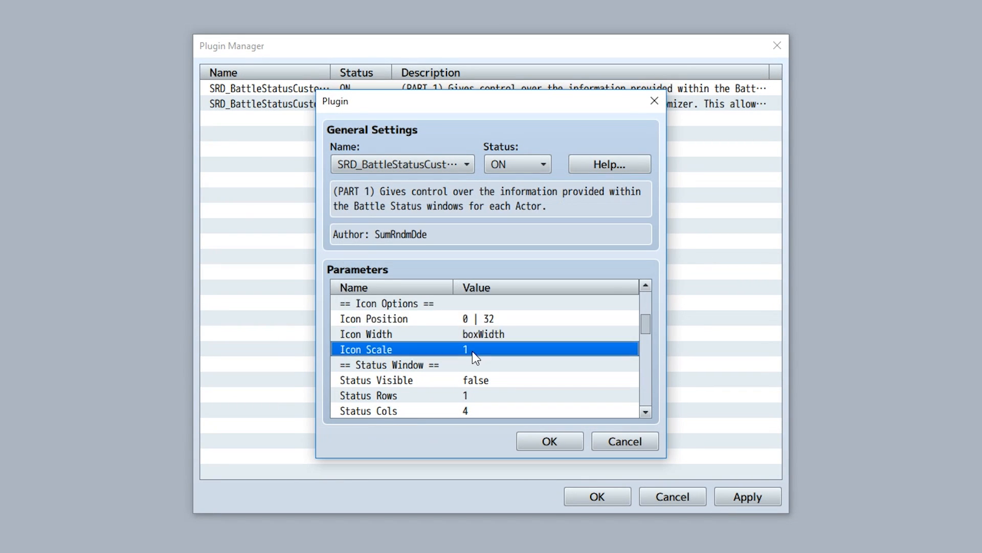
Edit the Icon Scale parameter, entering 0.5 and then 1.
double_click(472, 351)
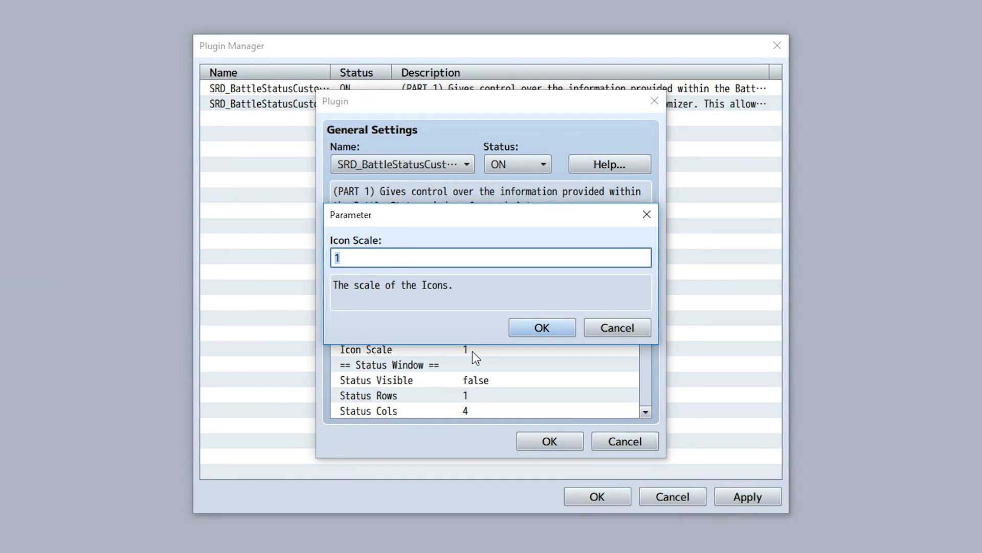
text(0.5)
key(BackSpace)
key(BackSpace)
text(1)
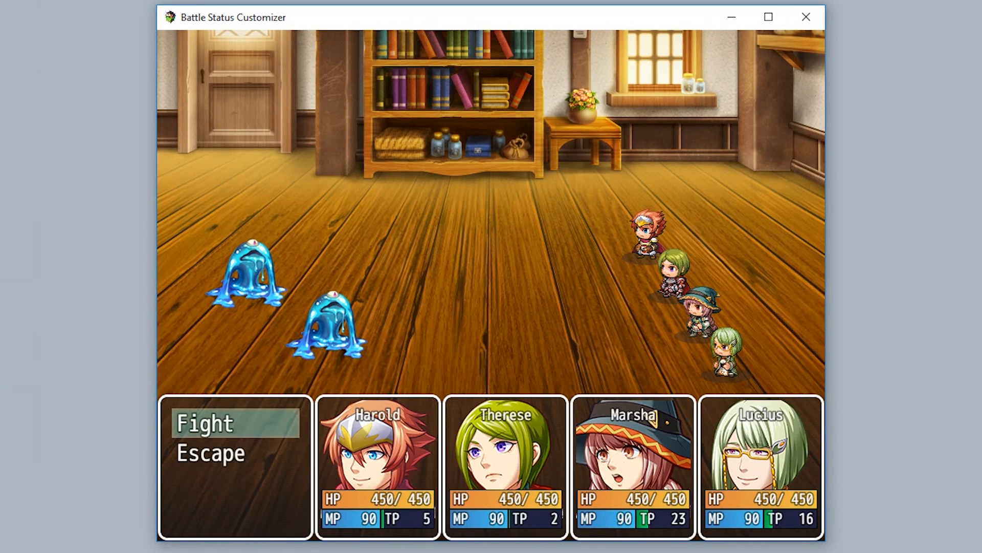
key(Return)
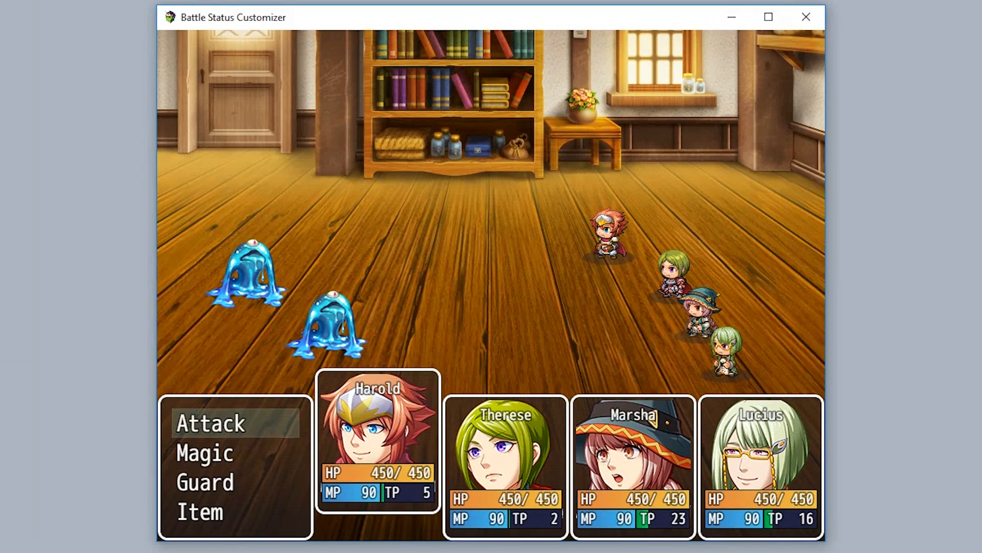
Playtest a battle, stepping through actor commands to watch the status windows, then exit.
key(Return)
key(Return)
key(Return)
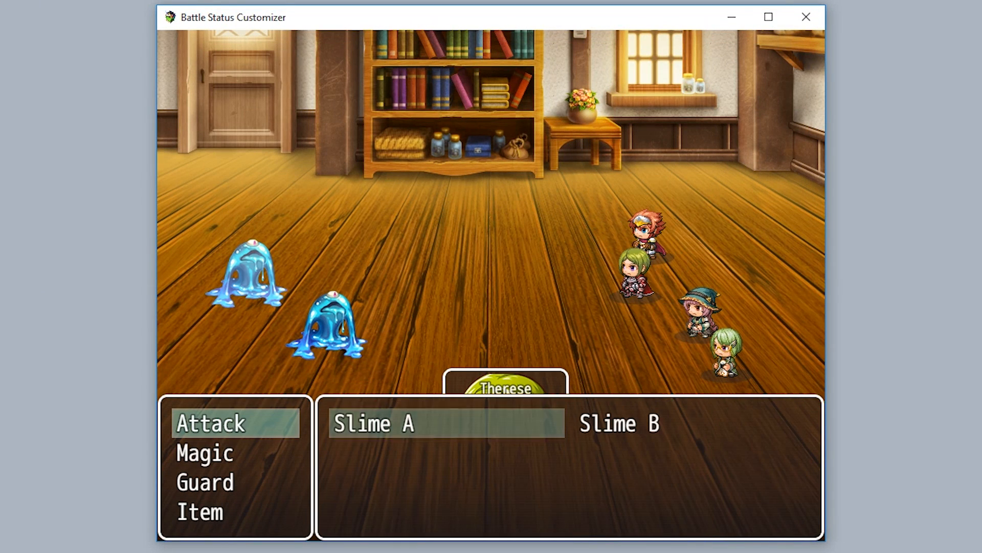
key(Return)
key(Return)
key(Return)
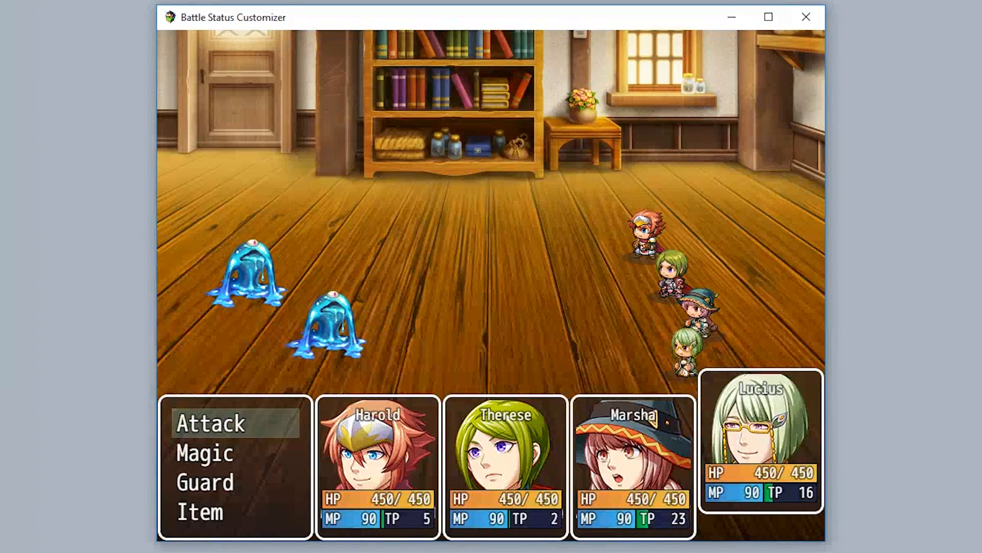
key(Escape)
key(Escape)
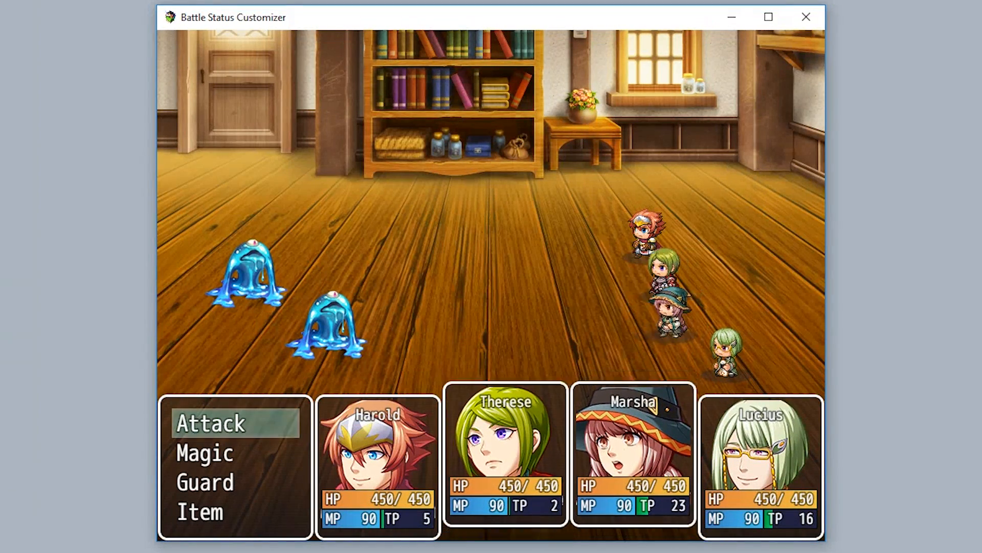
key(Escape)
key(Escape)
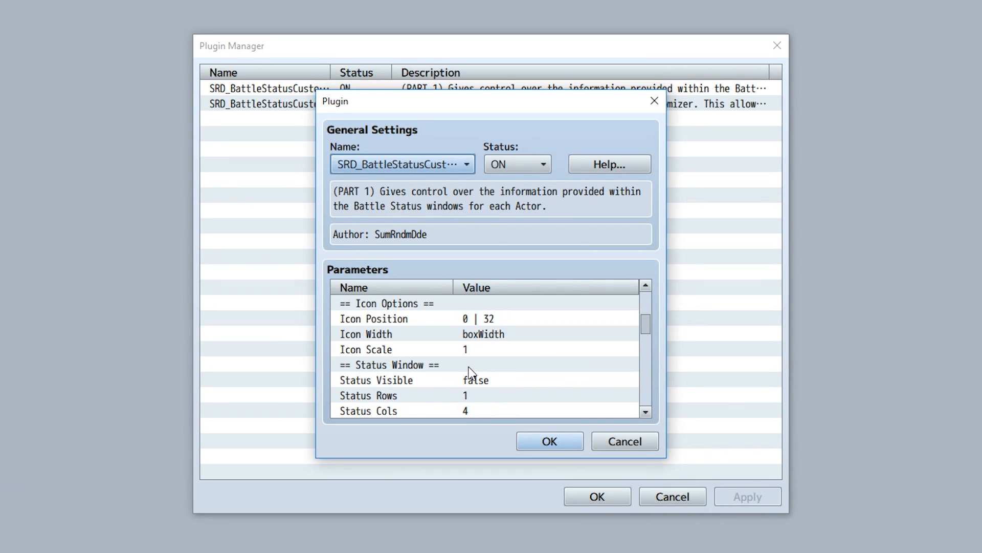
Scroll to the Input Motion section and open each of its parameters to read their descriptions.
scroll(470, 372, down, 3)
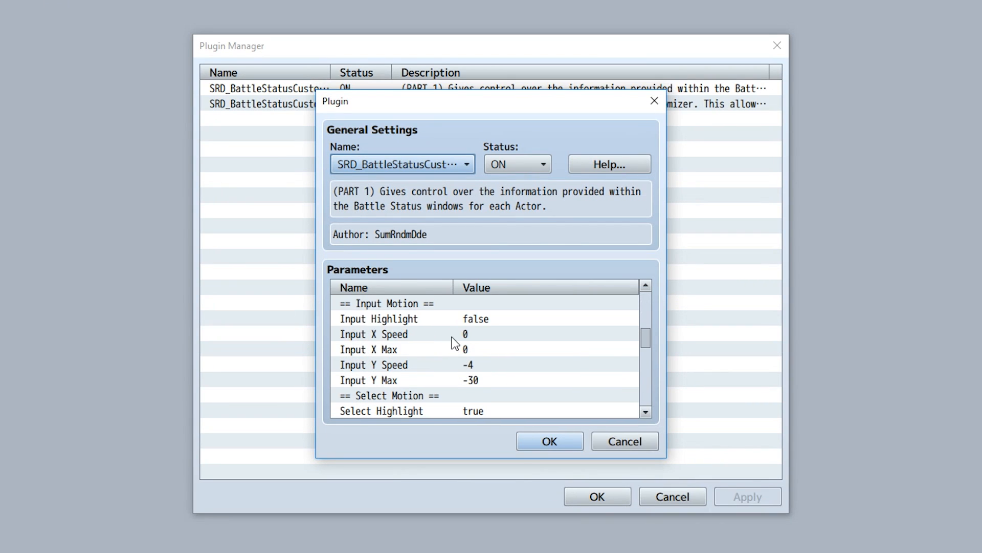
double_click(428, 321)
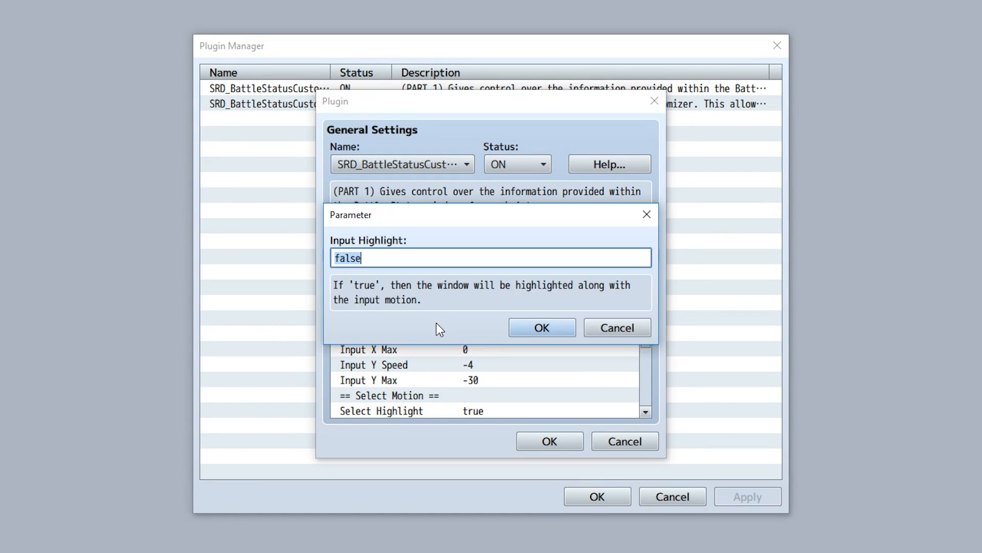
click(558, 328)
double_click(478, 336)
click(530, 331)
double_click(486, 350)
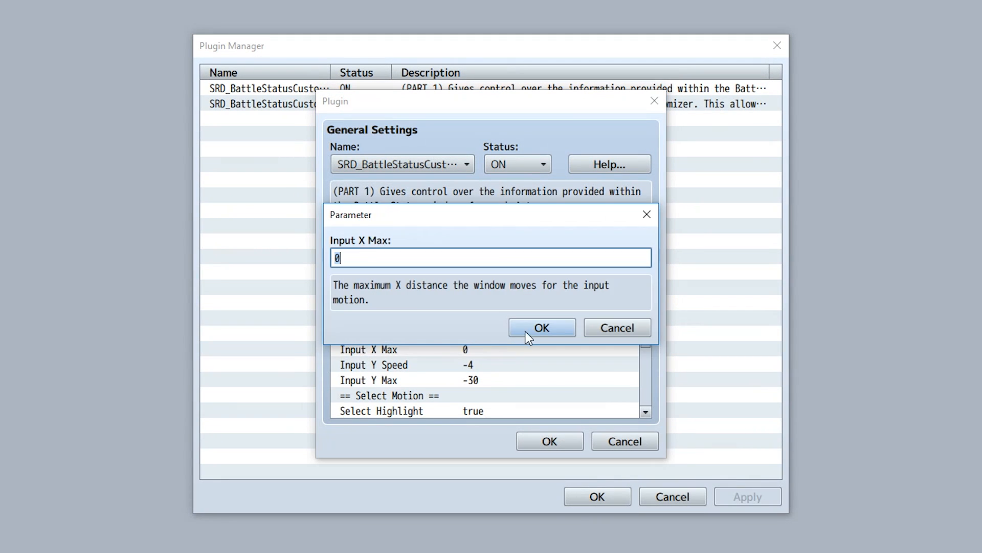
click(526, 331)
double_click(478, 365)
click(535, 333)
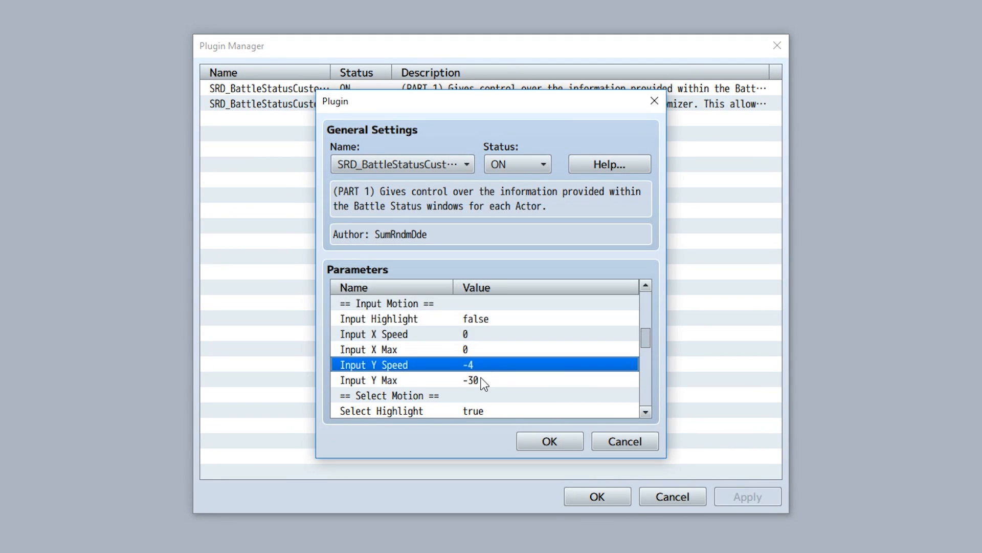
double_click(483, 381)
click(535, 336)
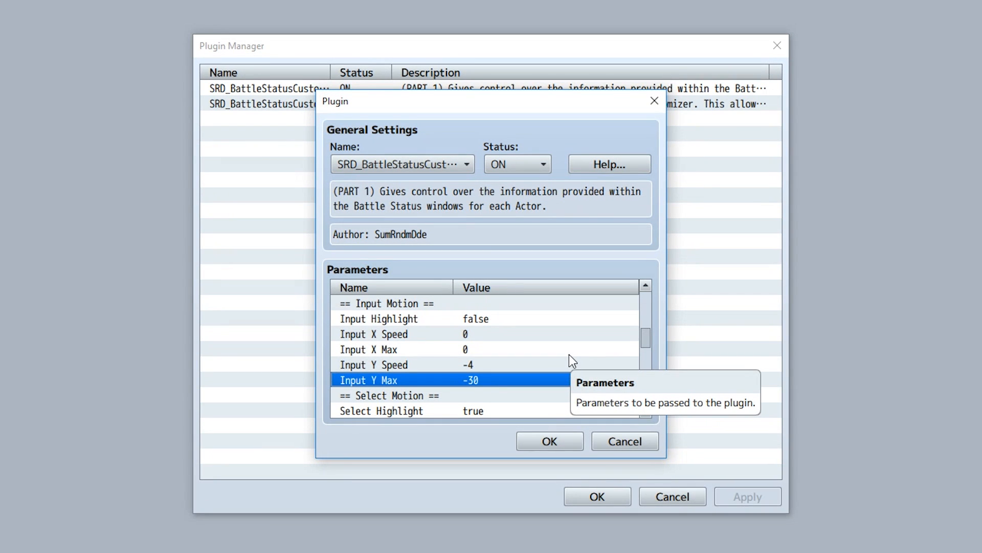
double_click(487, 364)
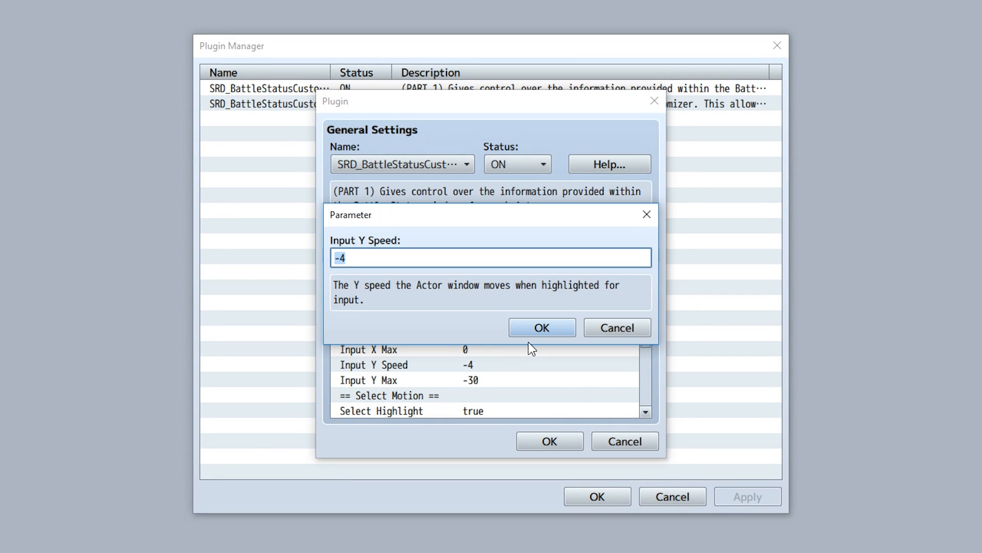
click(536, 333)
double_click(493, 384)
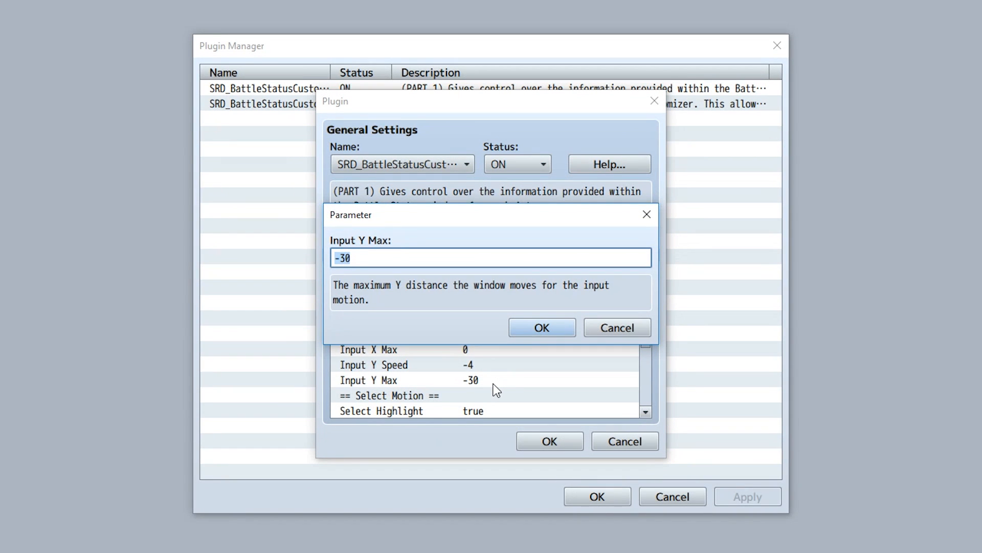
click(542, 328)
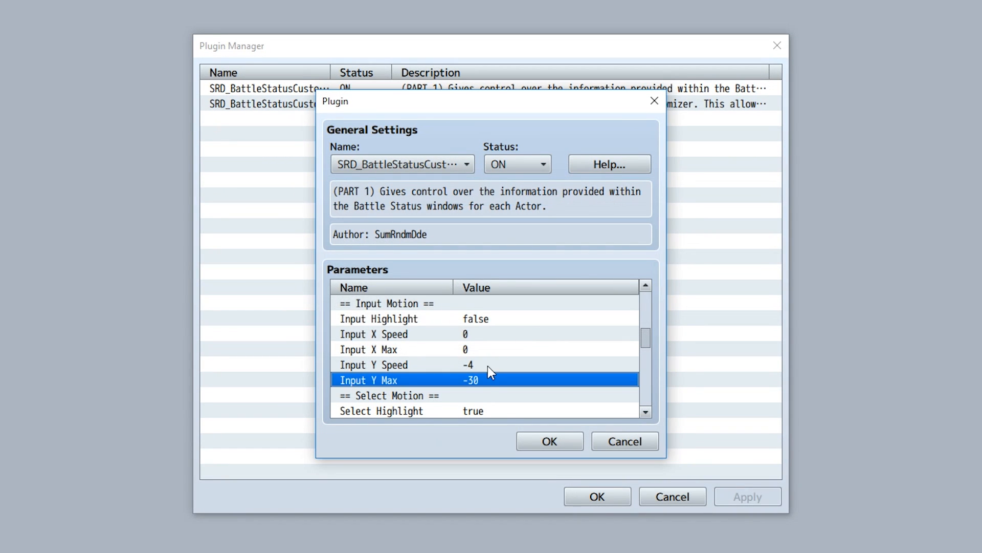
click(481, 366)
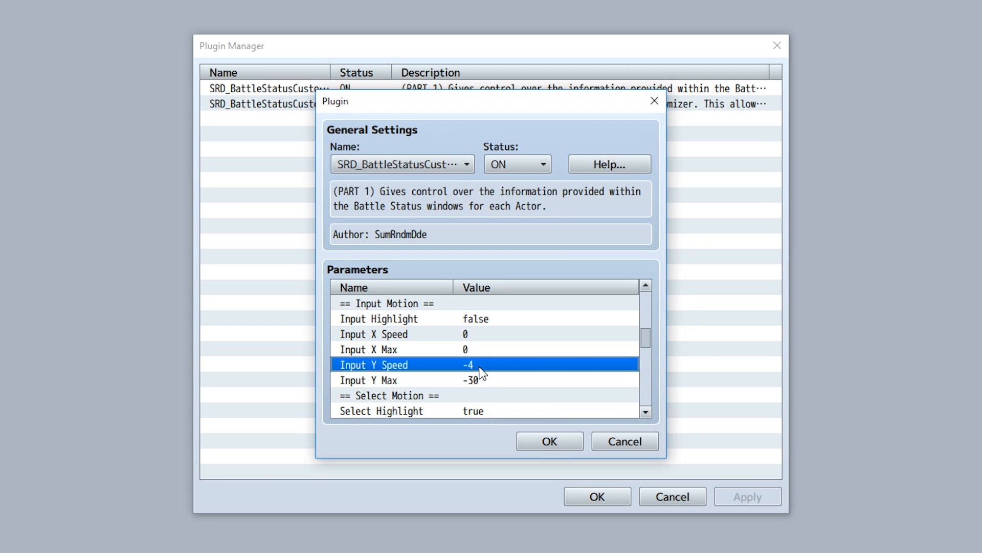
click(492, 384)
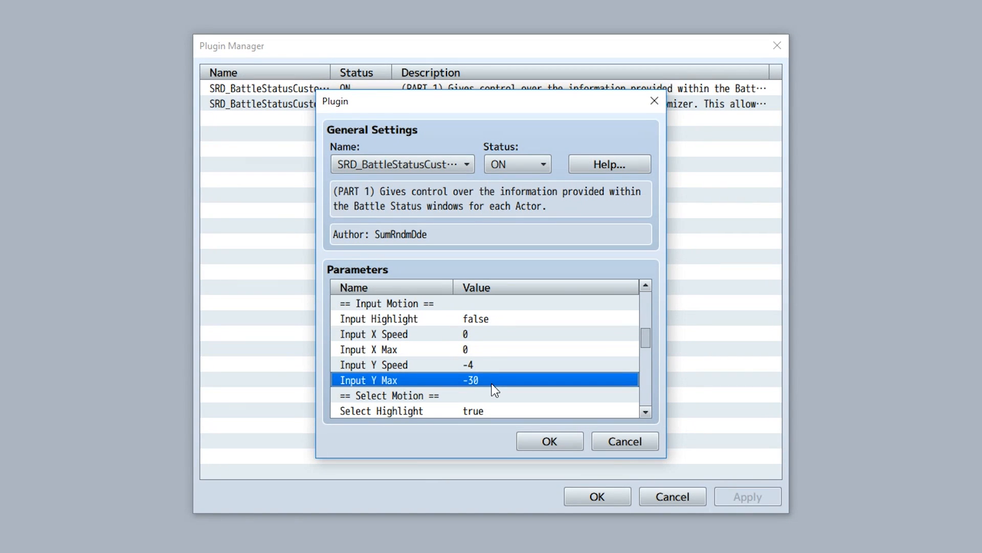
Set both Input Y Max and Input Y Speed to 0.
double_click(478, 379)
text(0)
key(Return)
click(481, 367)
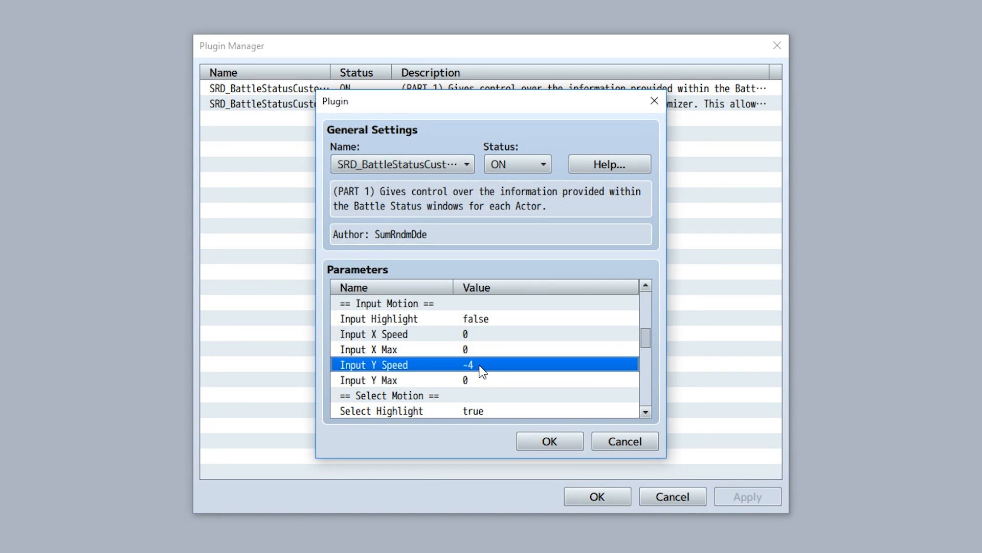
double_click(481, 366)
text(0)
click(538, 334)
Set Input X Speed to 5 and Input X Max to 40.
double_click(469, 334)
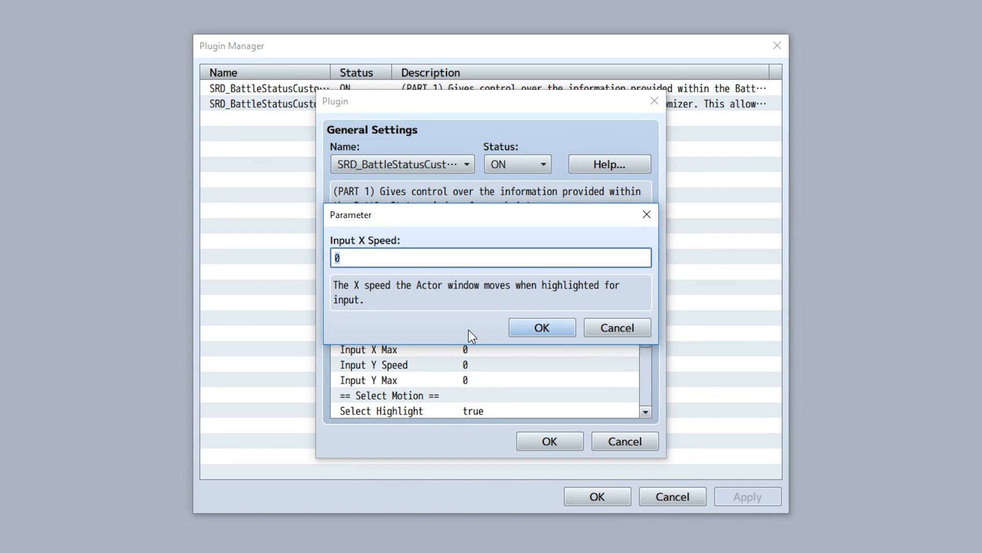
click(543, 333)
click(487, 351)
double_click(487, 351)
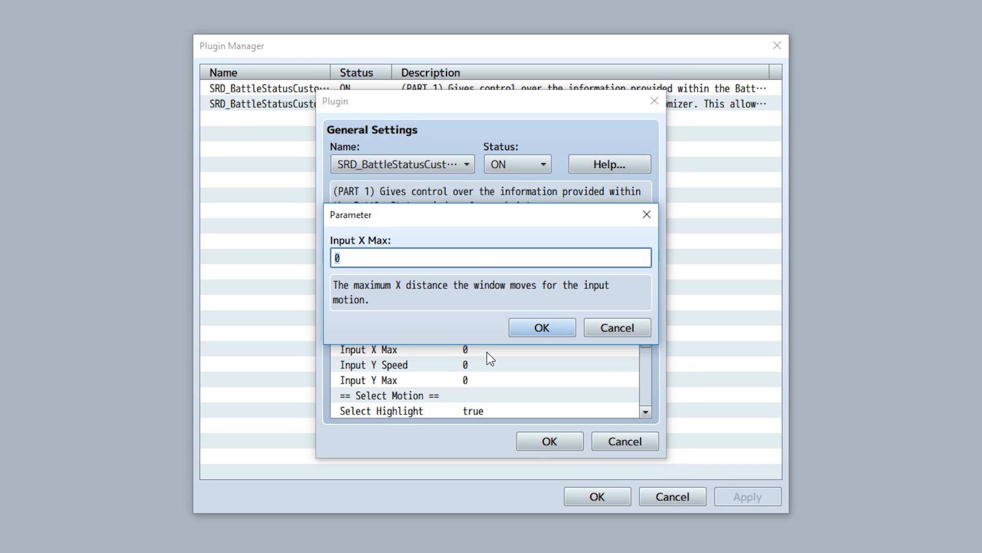
text(40)
key(Return)
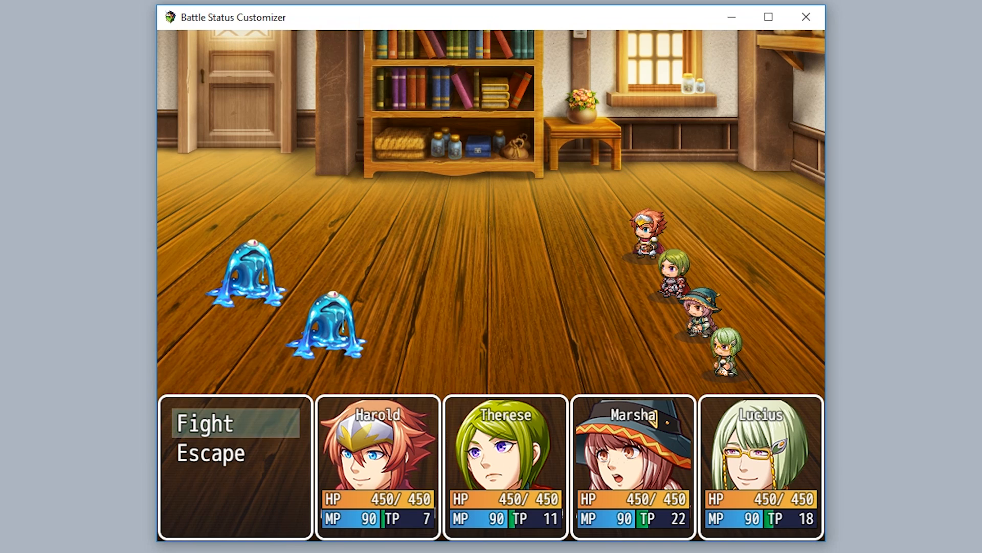
Playtest a battle and step through the actor command inputs to watch the sideways motion.
key(Return)
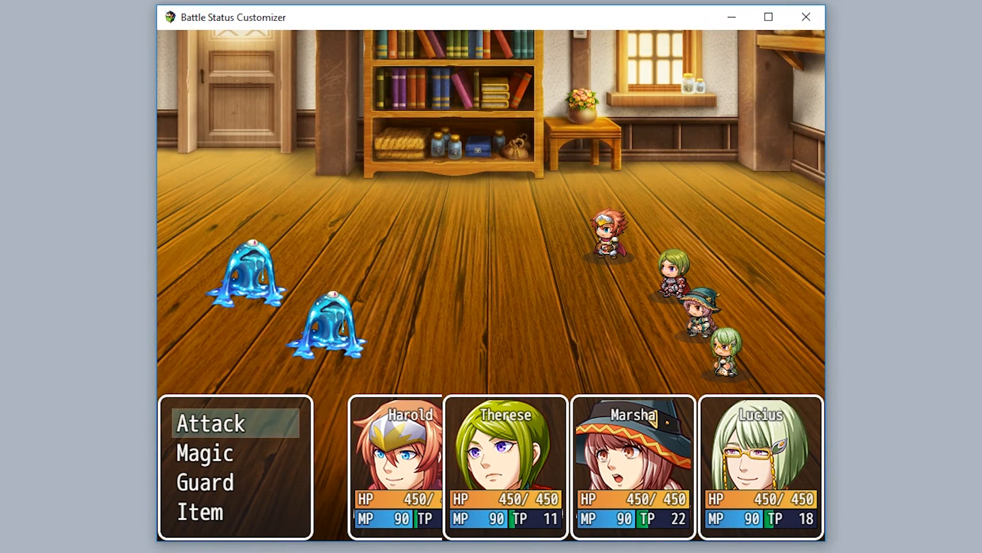
key(Return)
key(Return)
key(Return)
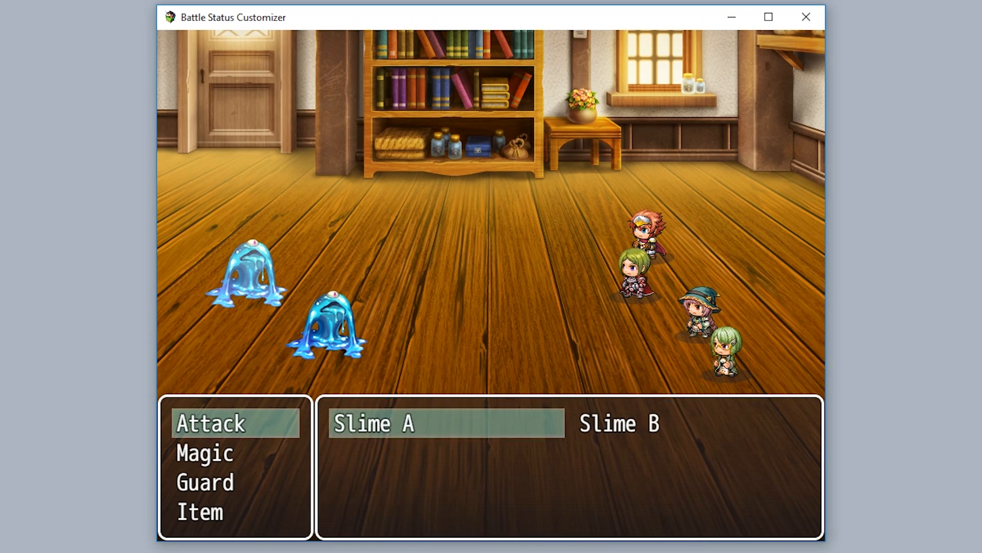
key(Return)
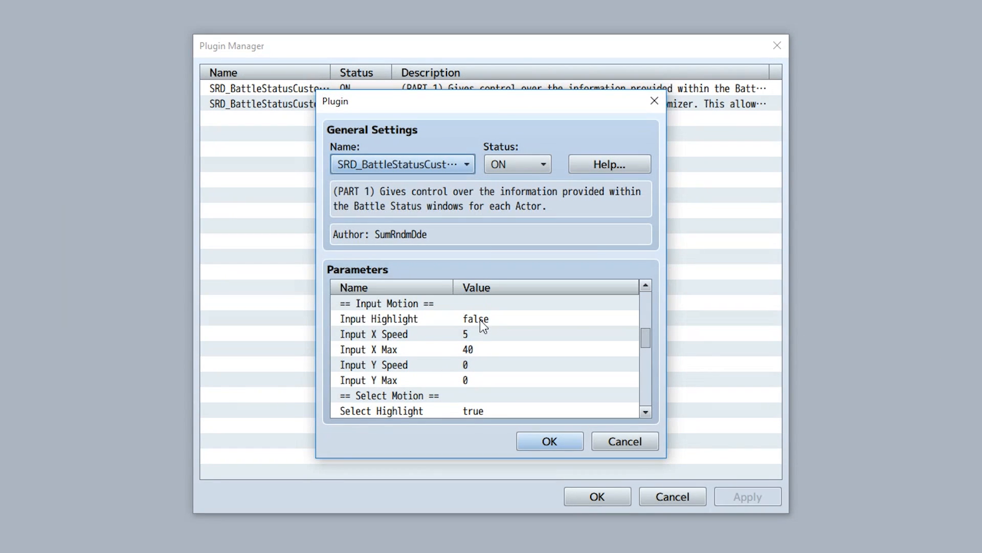
Set Input Highlight to true and confirm the plugin settings.
double_click(480, 320)
text(t)
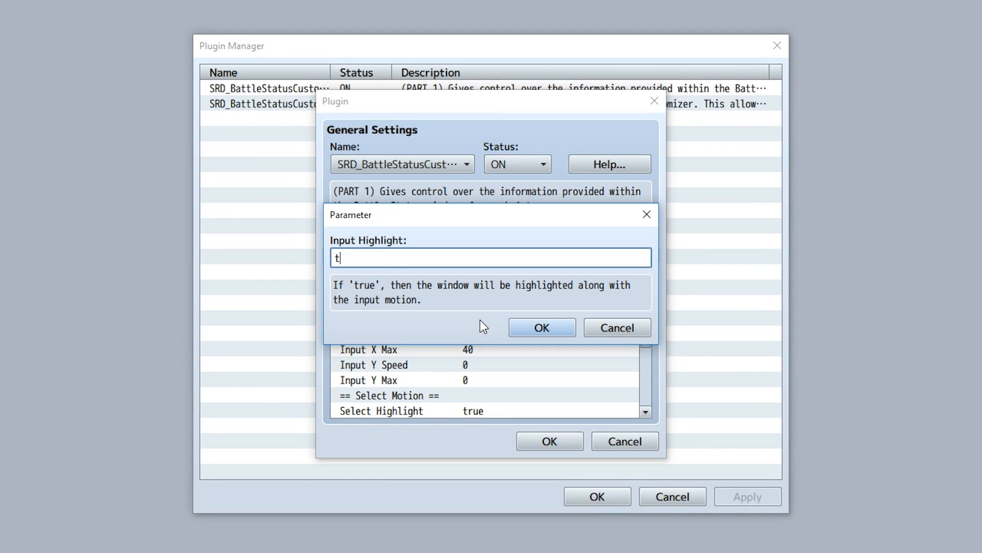
text(rue)
key(Return)
click(549, 441)
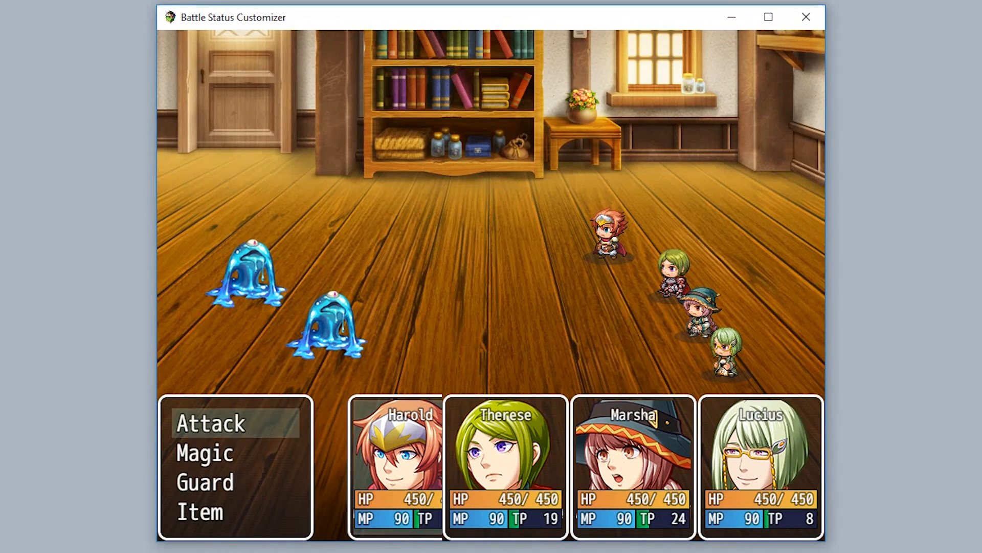
Playtest a battle, moving through commands for each actor to watch the highlighted input motion.
key(Down)
key(Down)
key(Down)
key(Escape)
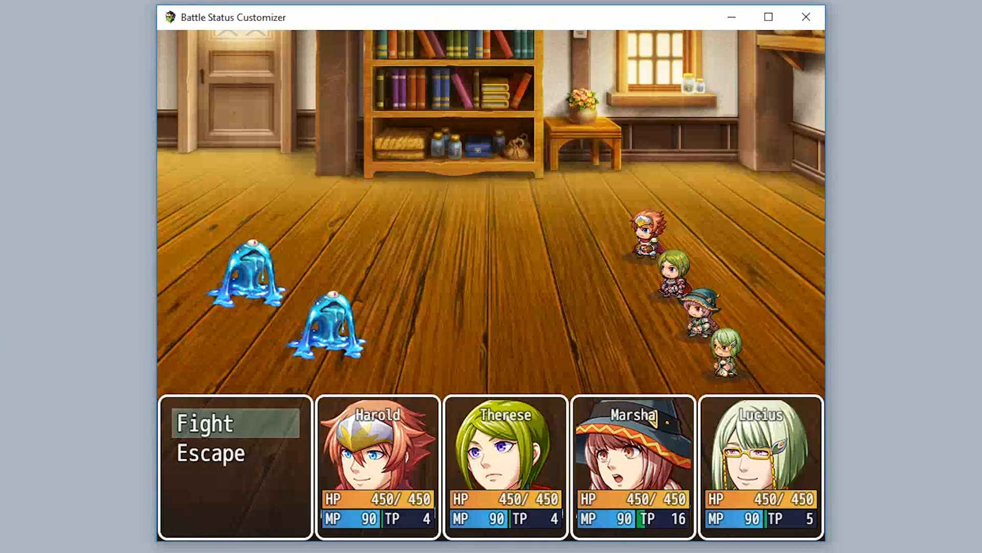
key(Return)
key(Up)
key(Up)
key(Return)
key(Up)
key(Up)
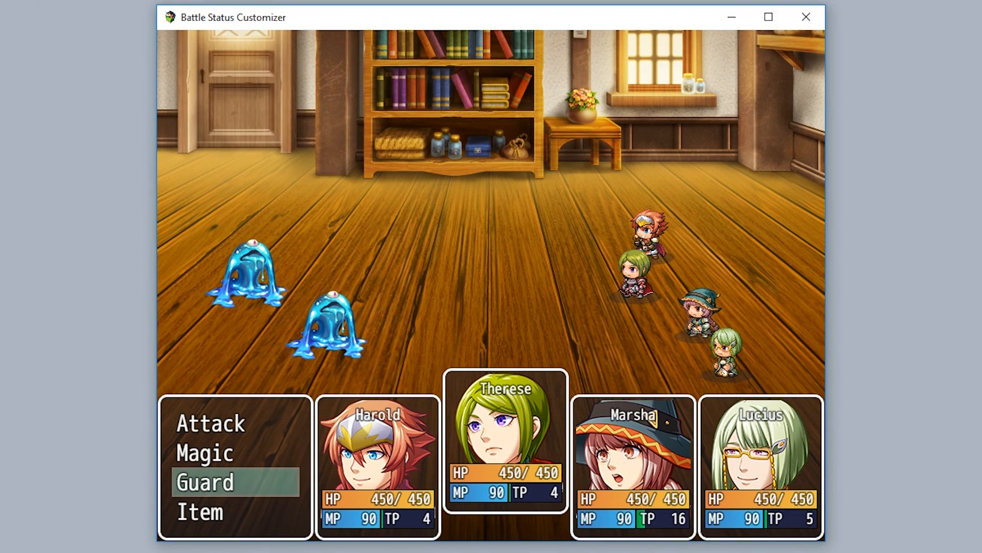
key(Return)
key(Up)
key(Up)
key(Up)
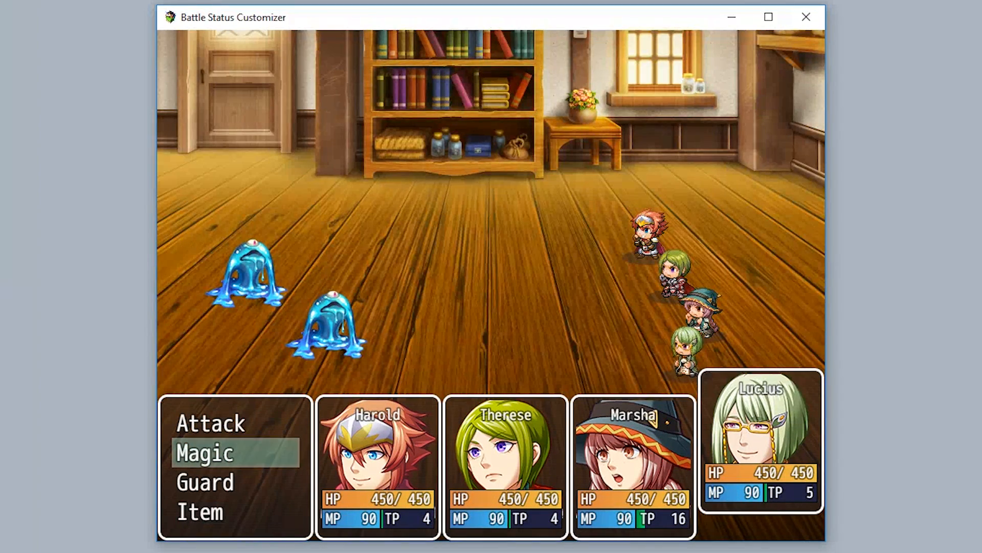
key(Return)
key(Return)
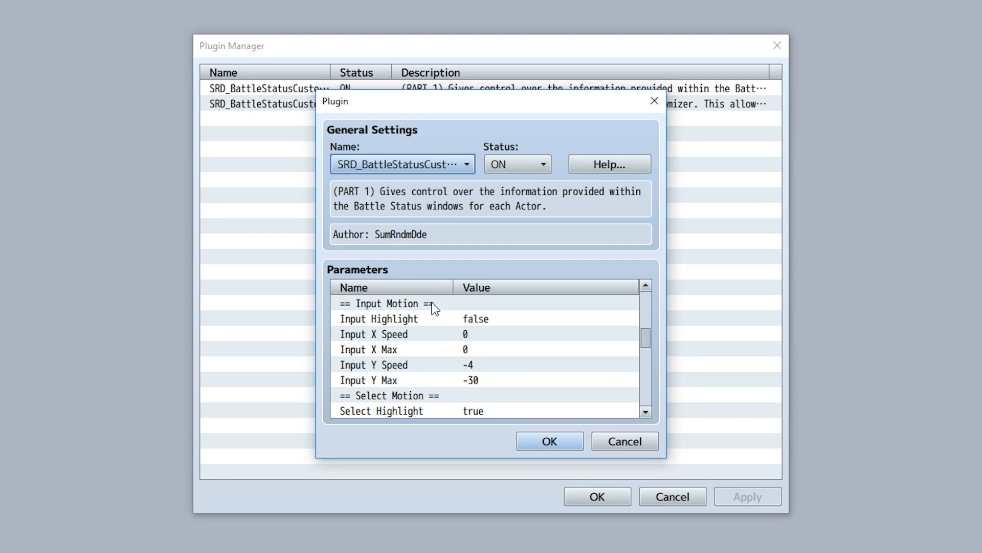
Leave the playtest and review the Select Motion parameters of the part 1 plugin, opening Select Highlight's description.
click(453, 304)
scroll(468, 330, down, 3)
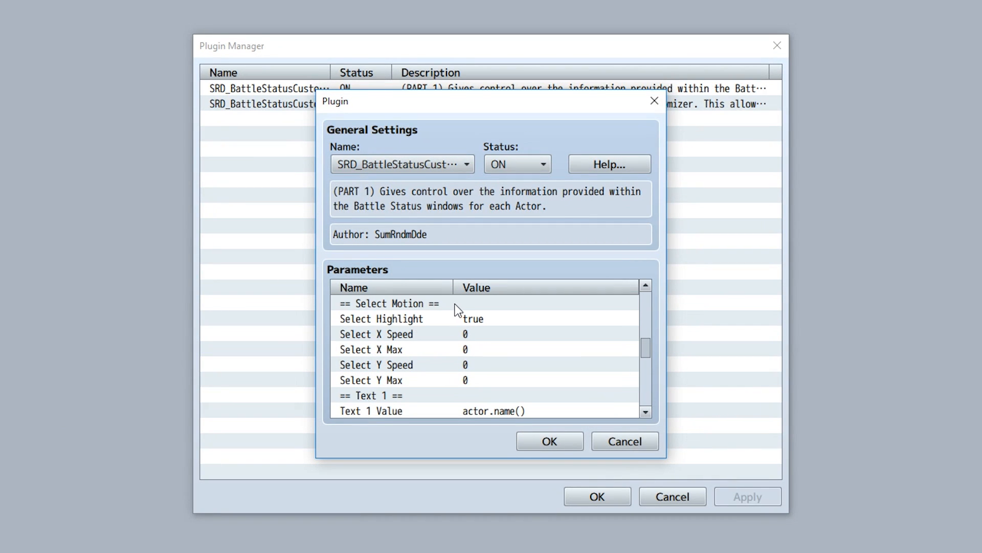
click(455, 338)
click(453, 349)
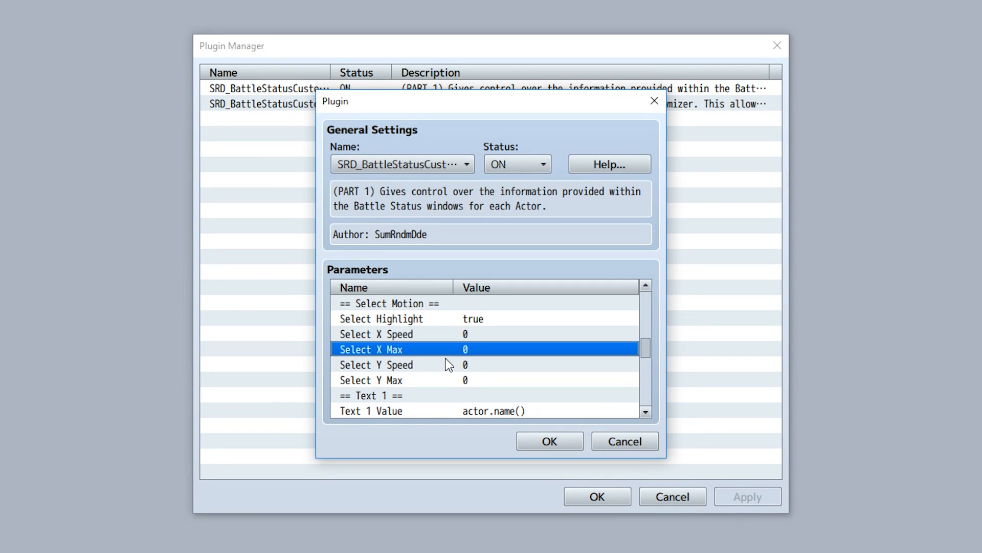
click(451, 364)
click(450, 381)
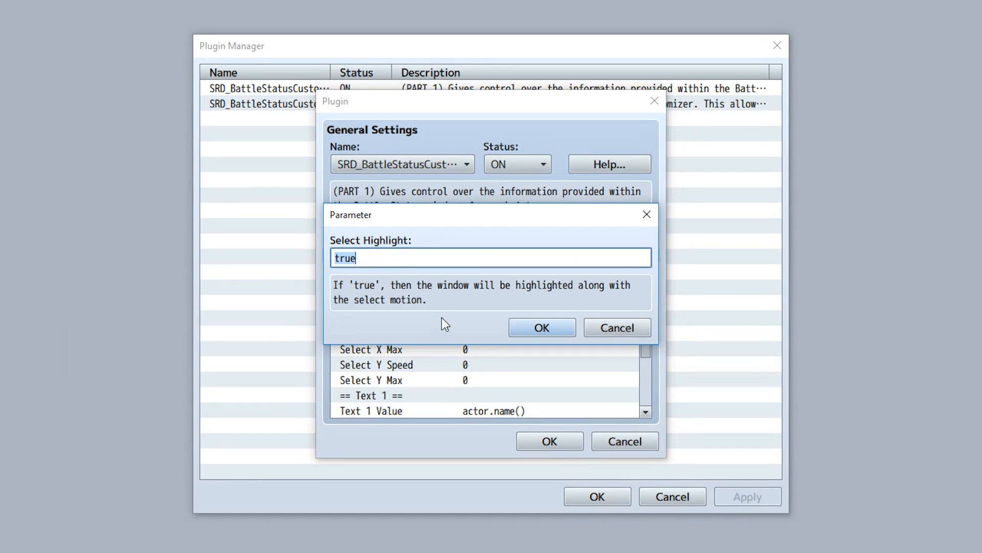
click(530, 325)
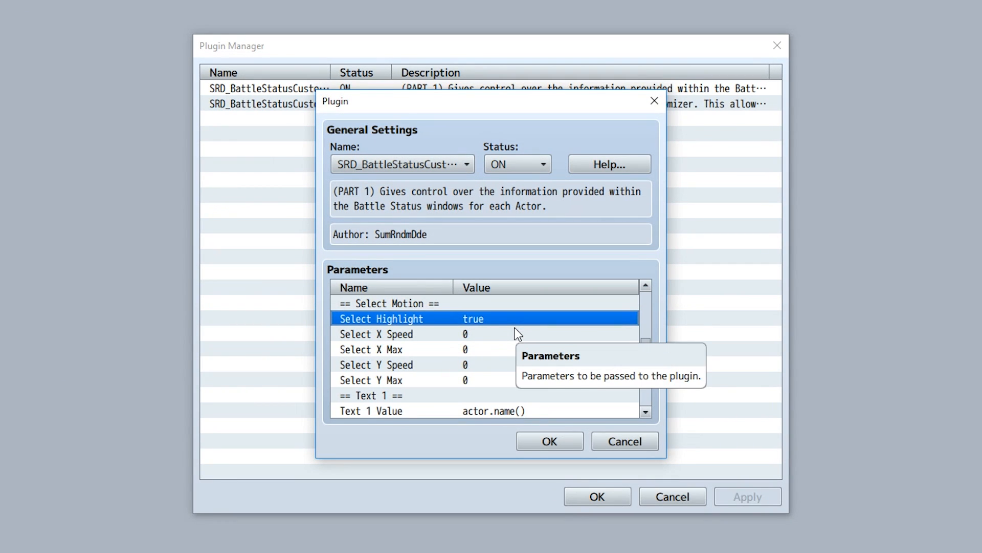
scroll(491, 331, up, 2)
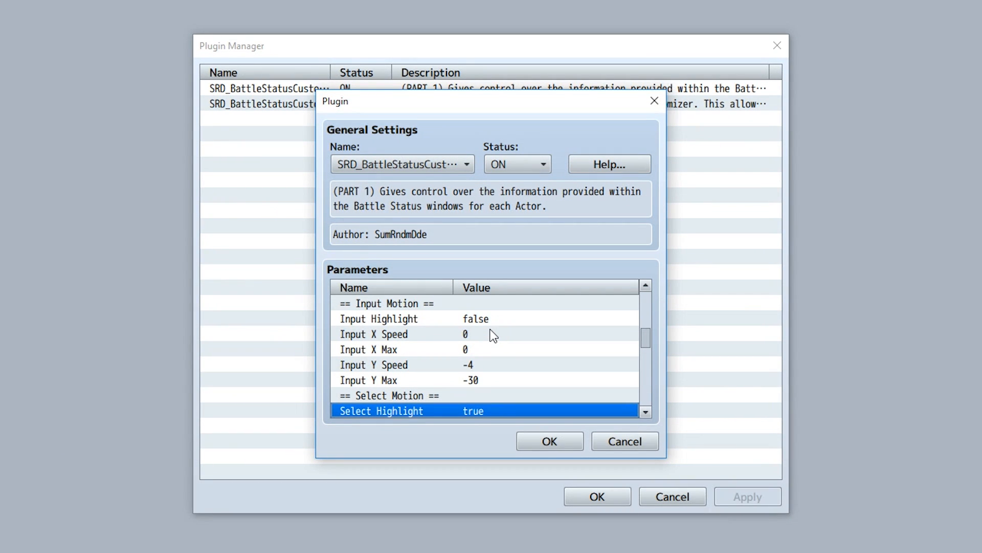
click(491, 319)
scroll(450, 315, down, 3)
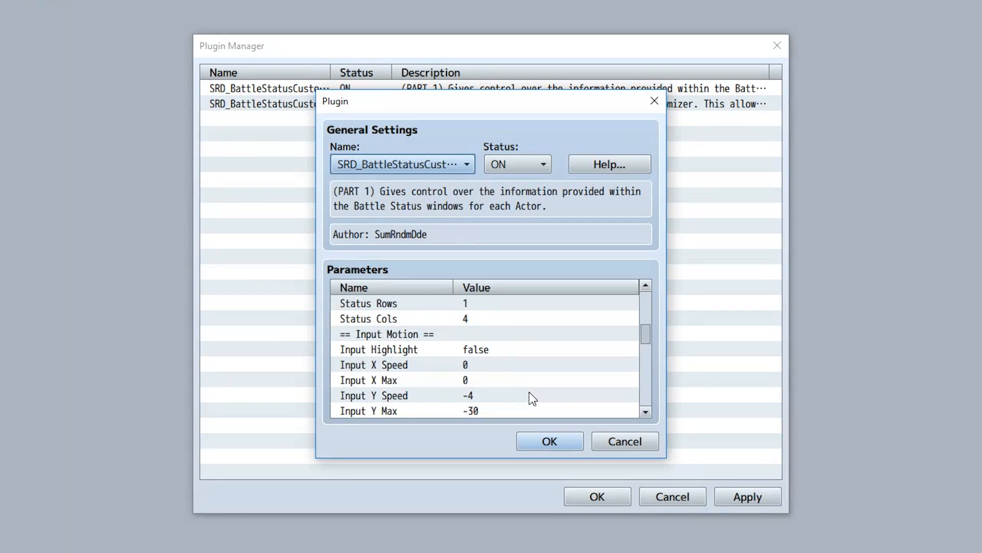
scroll(529, 397, down, 2)
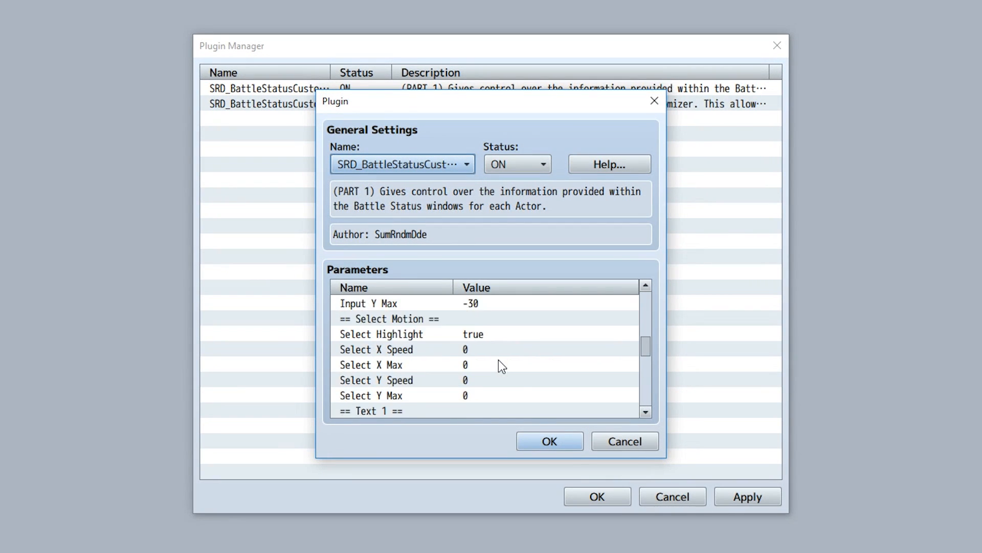
scroll(499, 364, down, 2)
scroll(504, 366, down, 2)
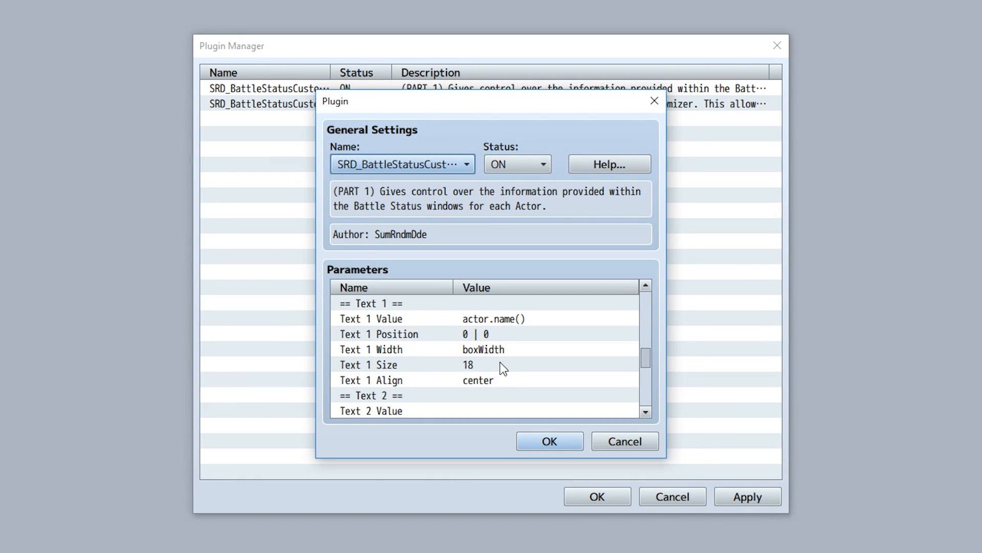
Open each Text 1 parameter (Value, Position, Width, Size, Align) in turn to read its description.
double_click(432, 321)
click(542, 327)
double_click(505, 334)
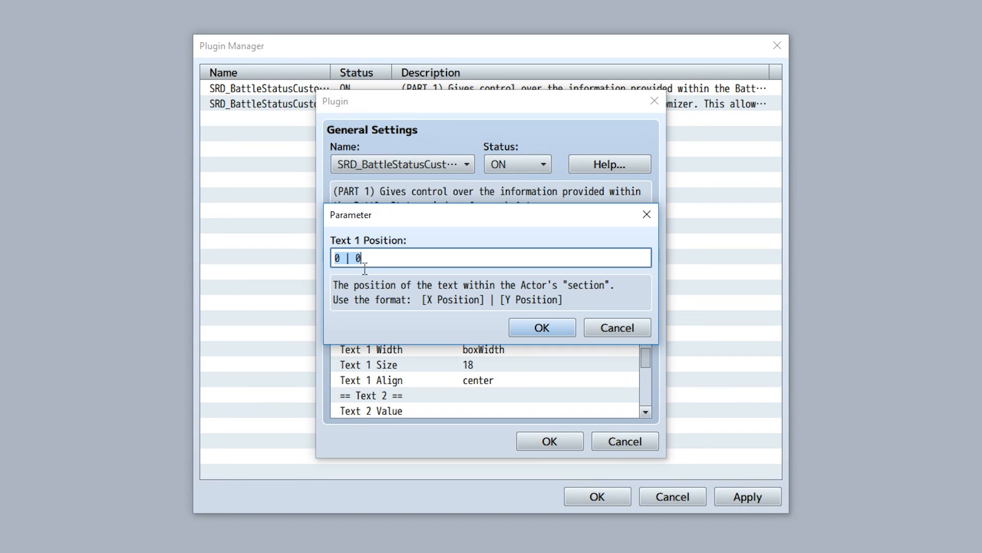
click(542, 327)
double_click(494, 349)
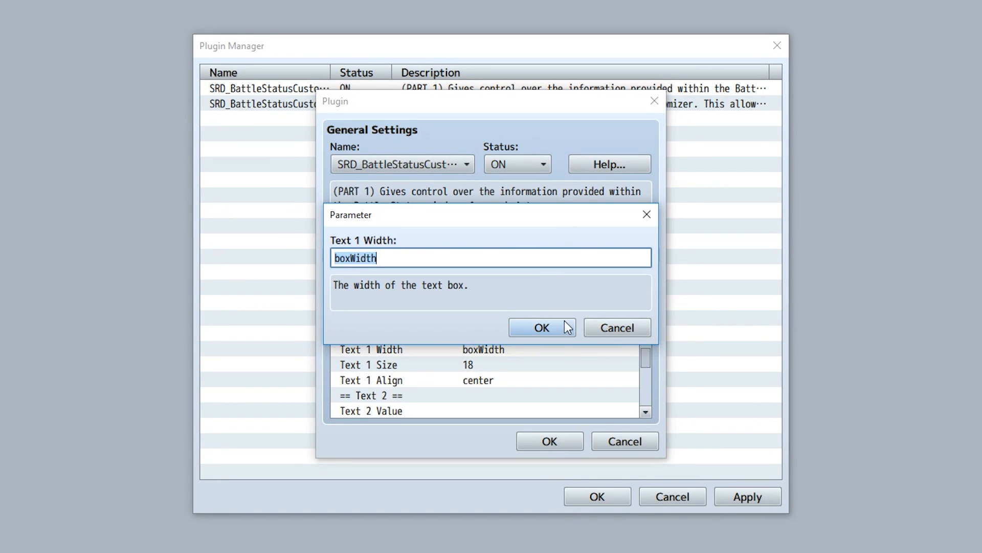
click(567, 327)
double_click(487, 365)
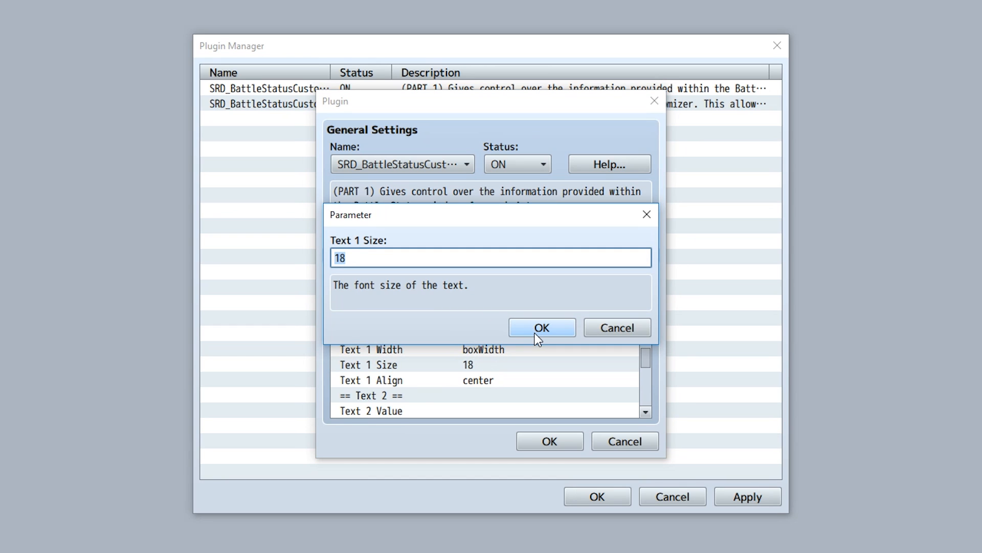
click(537, 337)
double_click(502, 383)
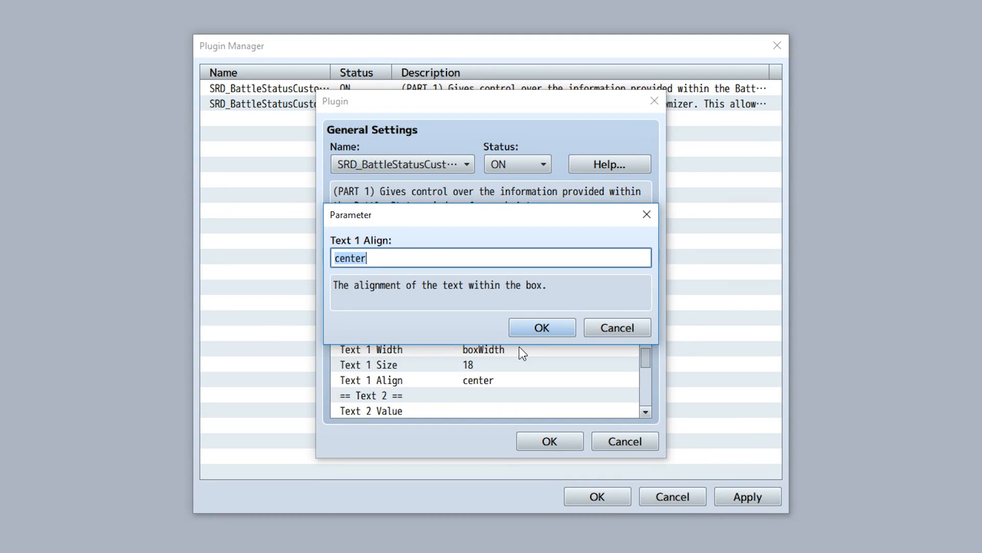
click(526, 332)
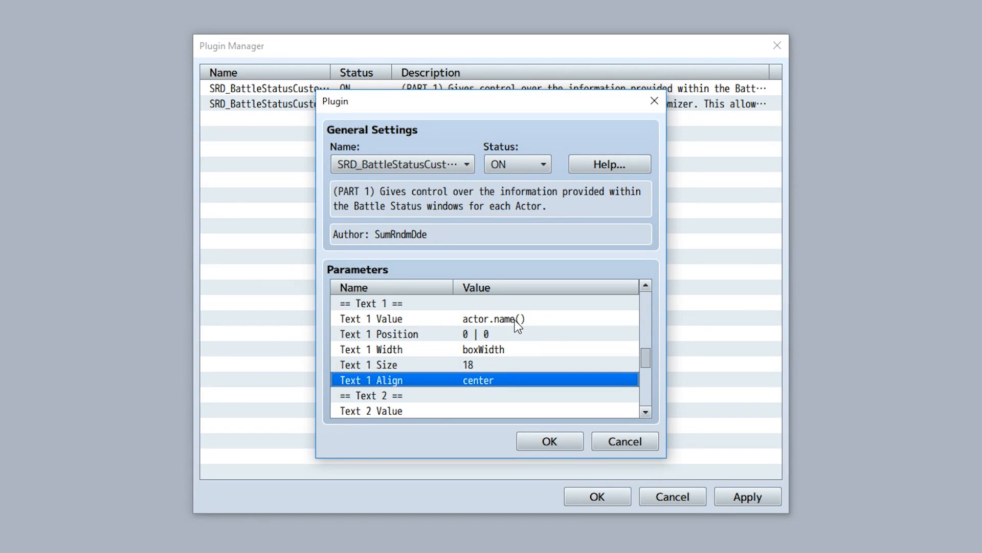
Scroll through the Text 2 to Text 4 parameters and close the part 1 plugin settings.
scroll(517, 321, down, 1)
scroll(516, 322, down, 3)
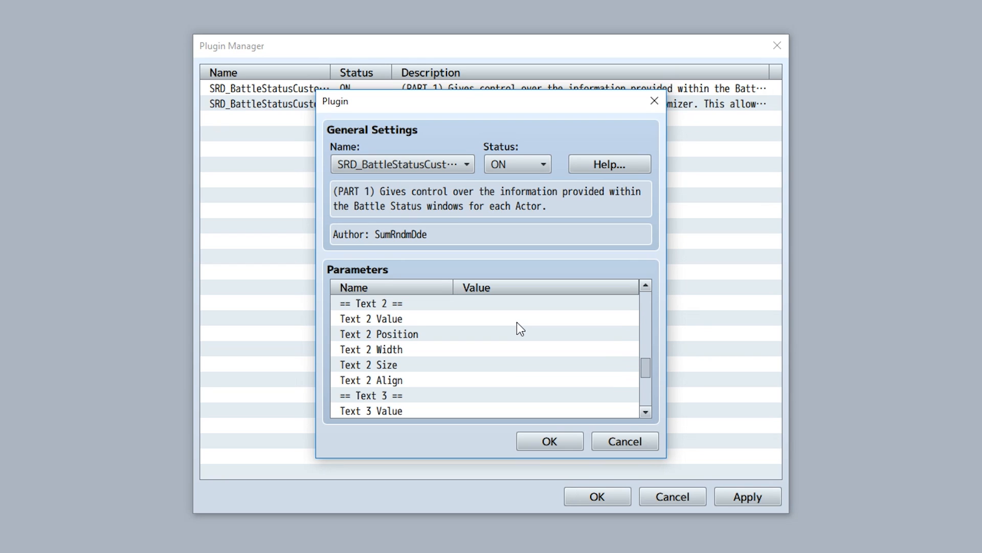
scroll(516, 321, down, 1)
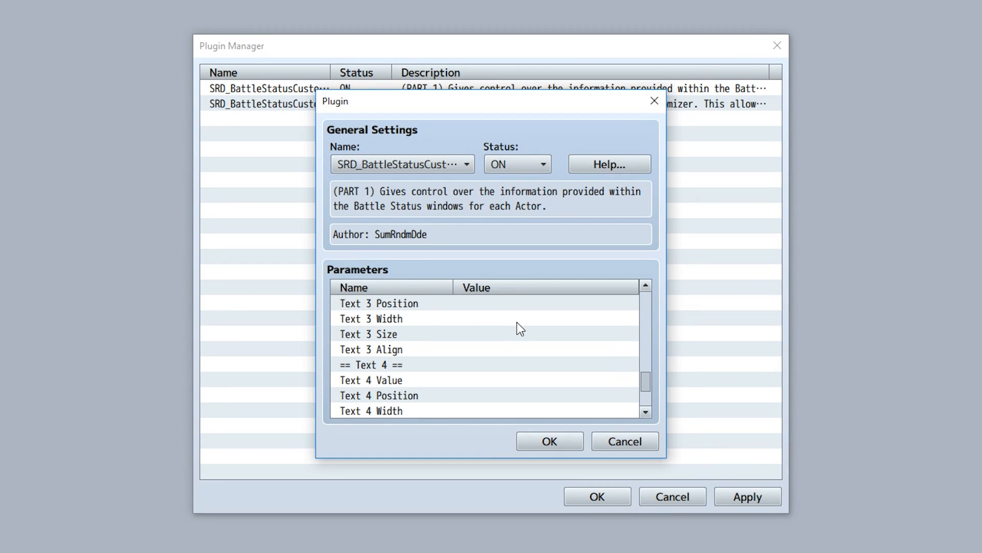
scroll(517, 321, up, 1)
scroll(517, 321, down, 1)
scroll(516, 321, up, 3)
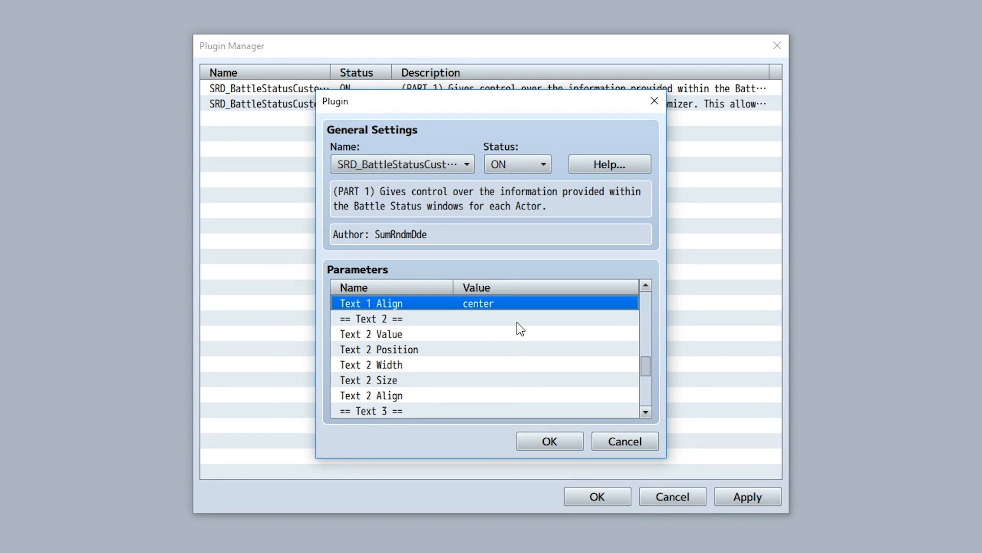
scroll(517, 321, down, 1)
key(Escape)
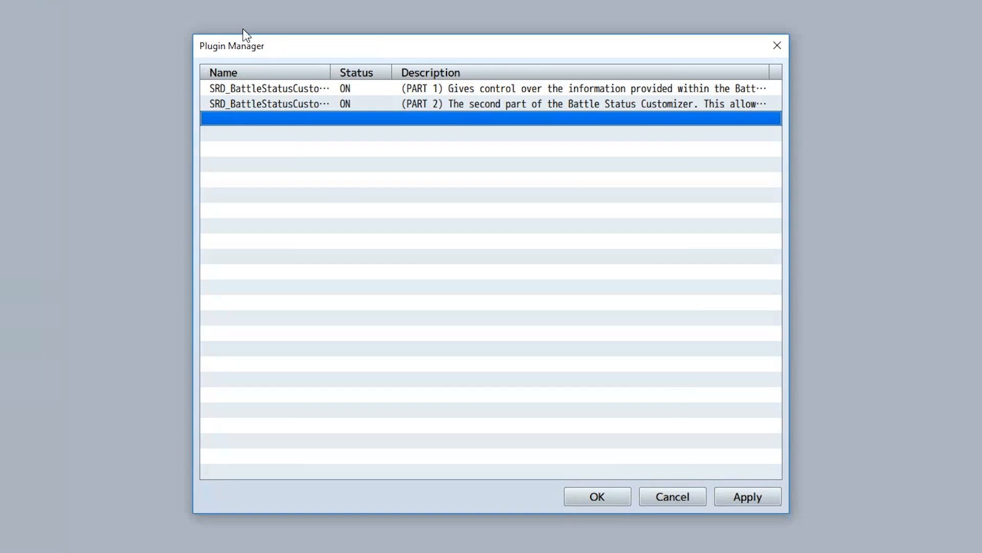
Open the part 2 plugin and browse its global settings and Gauge 1 parameters.
double_click(284, 104)
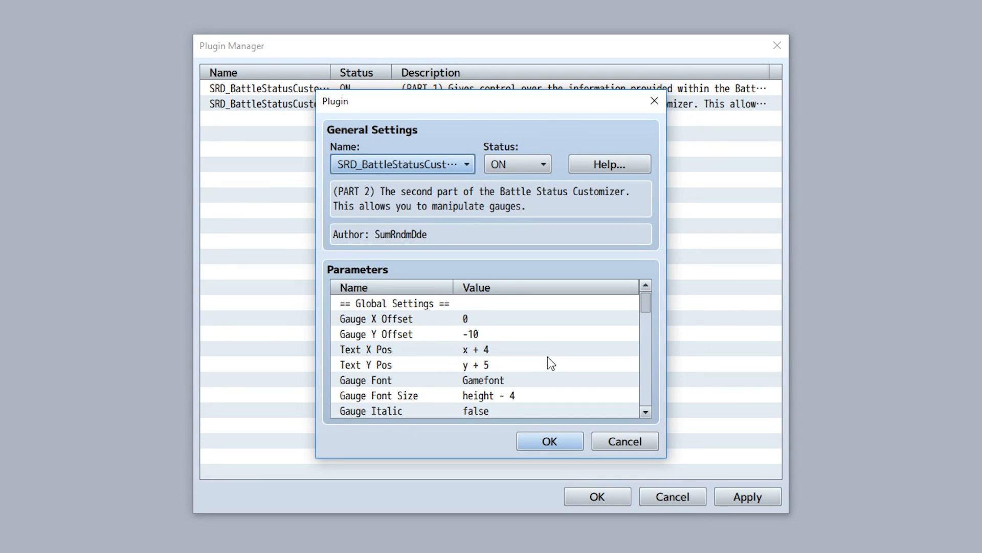
drag(450, 381, 470, 391)
scroll(463, 391, up, 2)
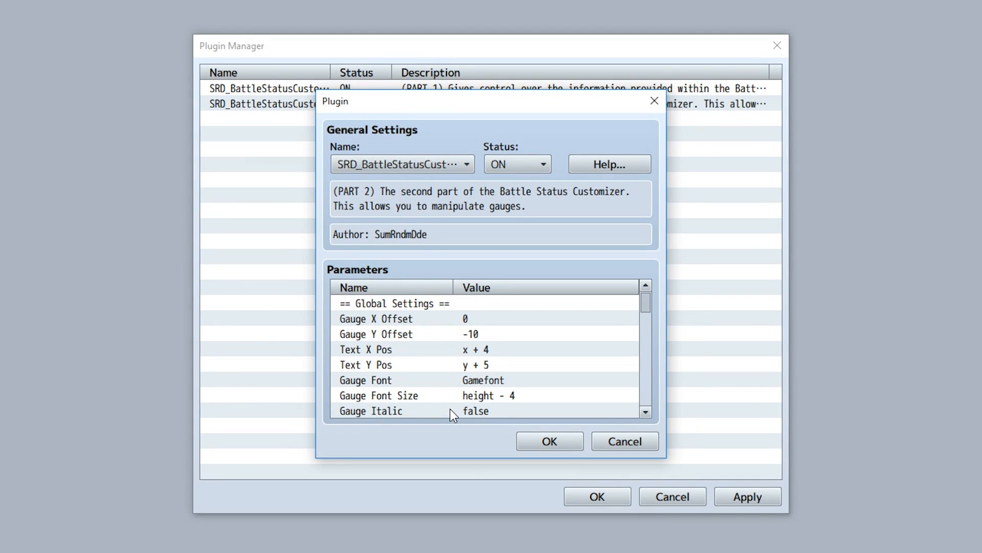
scroll(446, 367, down, 3)
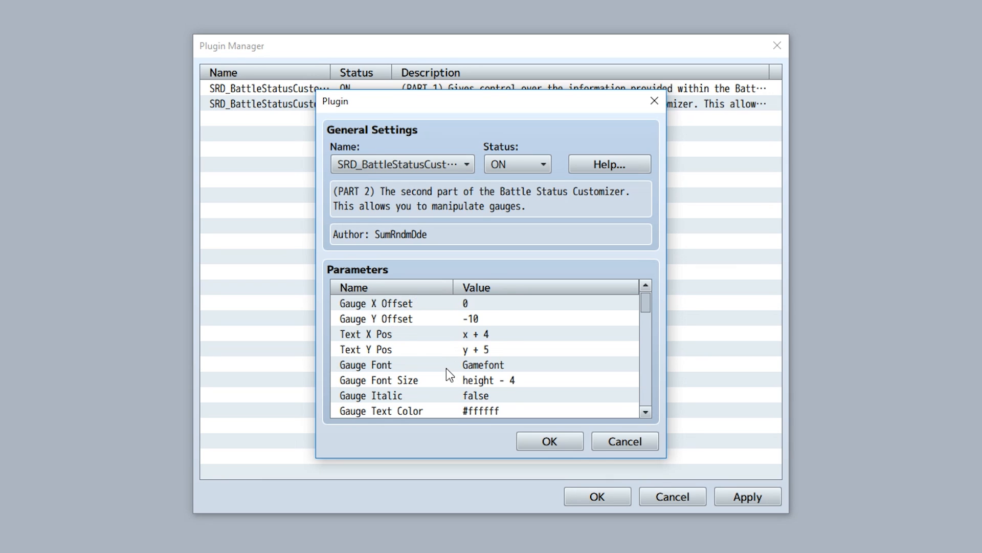
scroll(395, 364, down, 3)
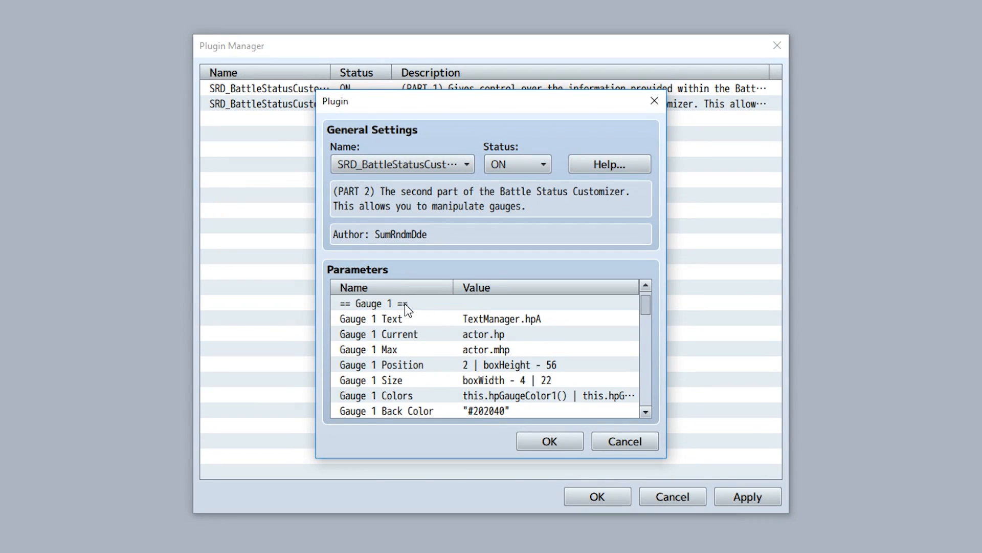
scroll(404, 303, down, 1)
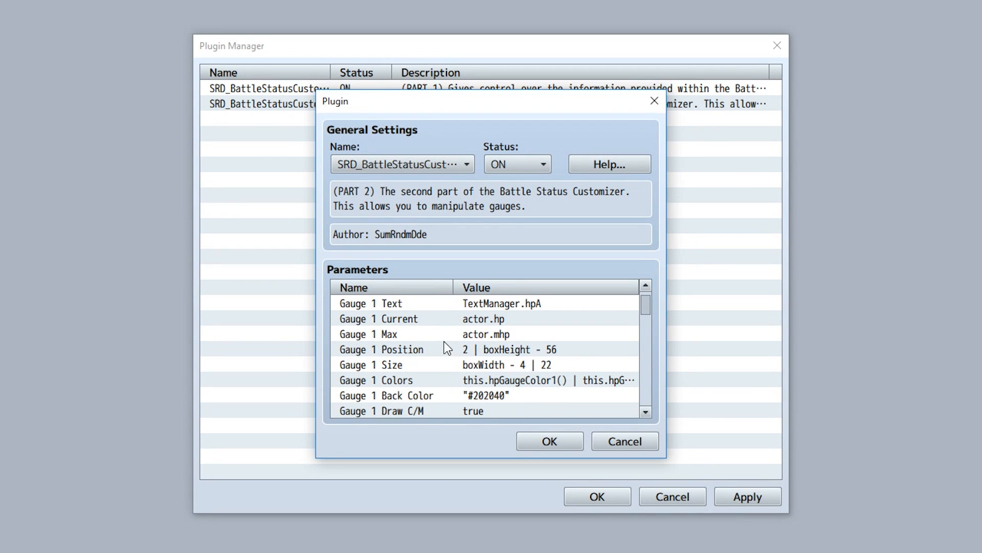
Try entering "Direct String" as Gauge 1 Text, then restore it to TextManager.hpA.
double_click(425, 308)
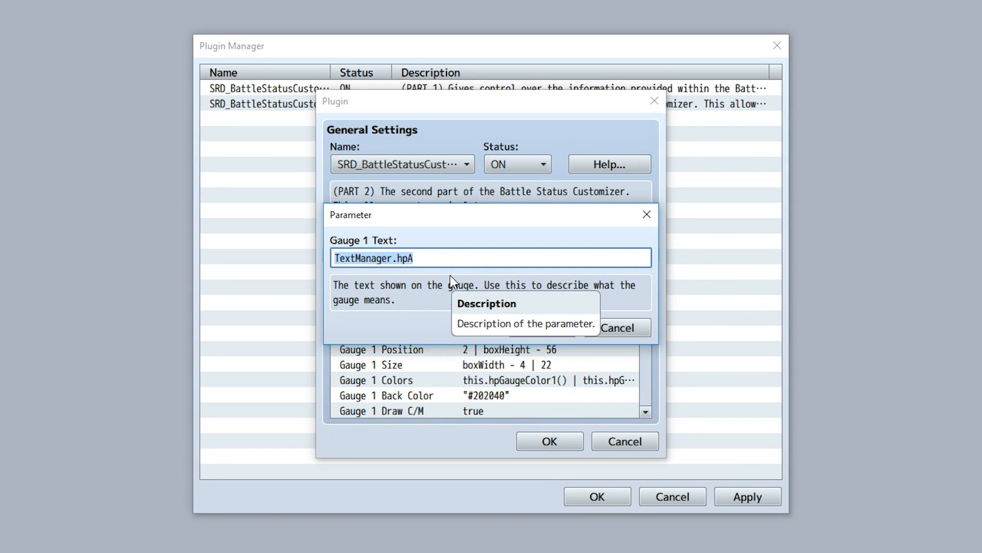
double_click(400, 259)
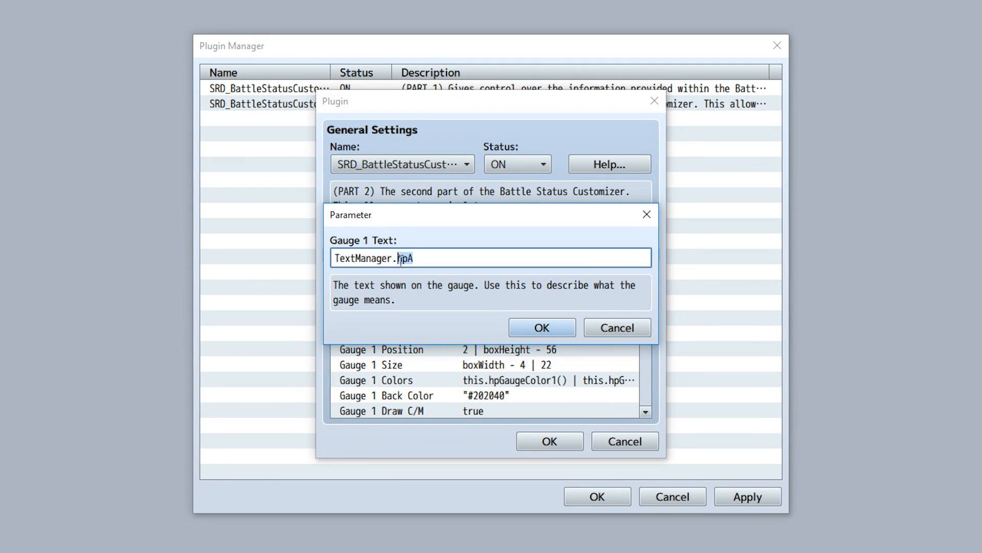
click(430, 259)
key(ctrl+a)
key(BackSpace)
text("Direct String")
key(ctrl+a)
key(BackSpace)
text(TextManager.hpA)
click(535, 326)
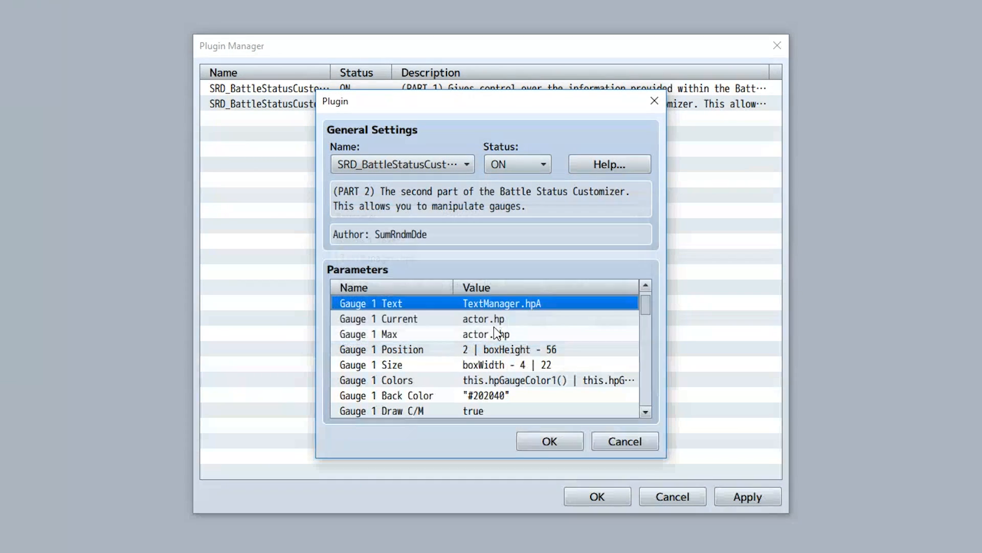
Open Gauge 1 Current, Max, Position and Size in turn to read their descriptions and formats.
double_click(456, 322)
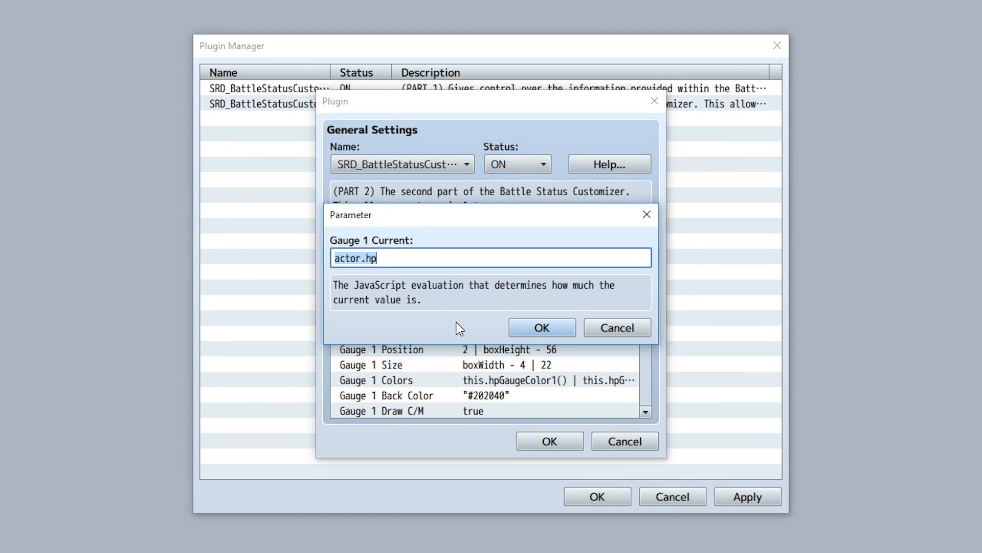
click(411, 264)
click(536, 327)
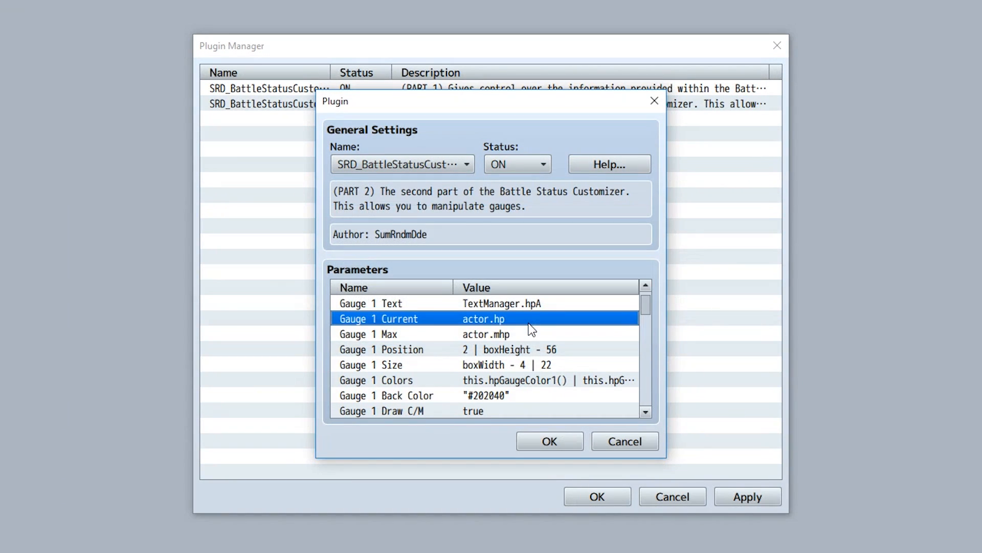
double_click(507, 338)
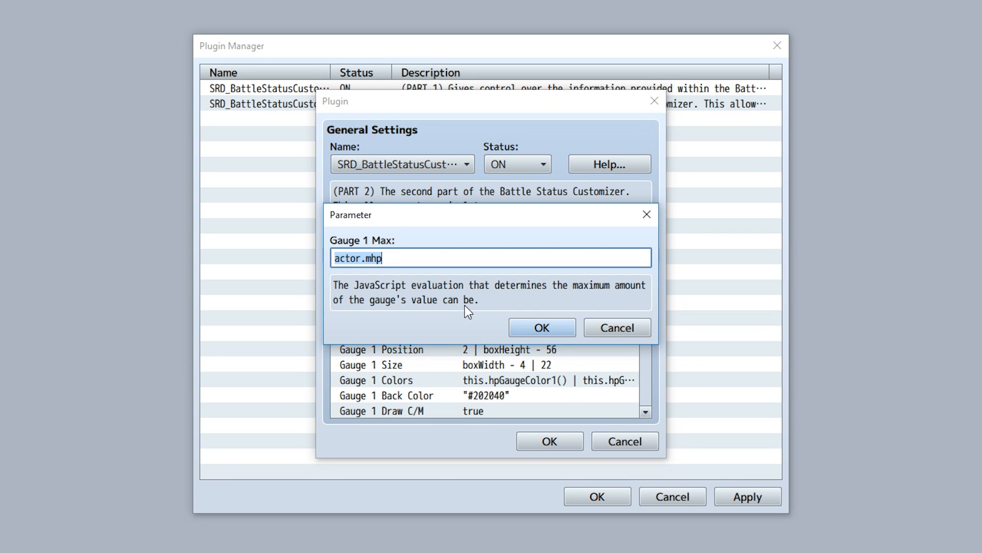
double_click(344, 258)
double_click(392, 252)
click(530, 324)
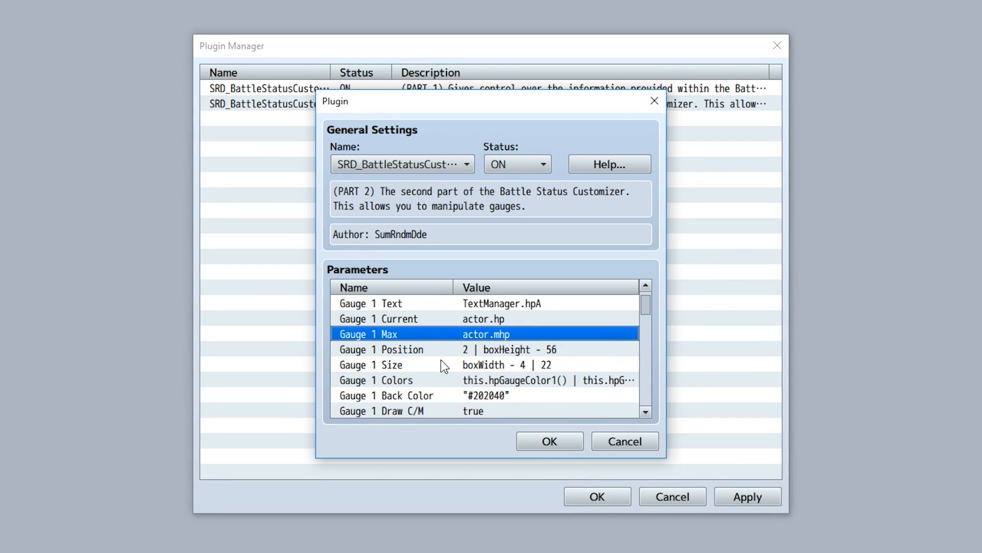
double_click(424, 351)
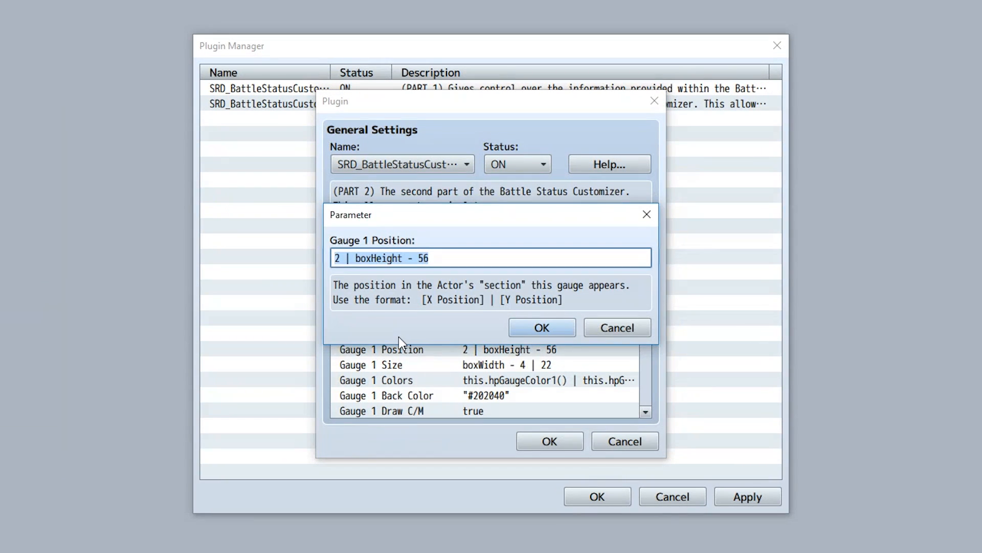
double_click(340, 259)
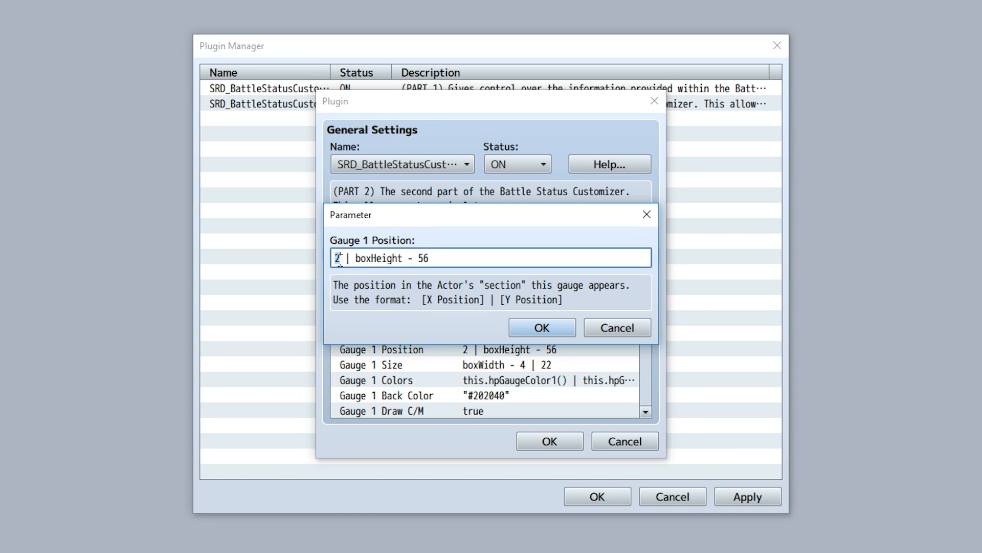
drag(452, 257, 357, 251)
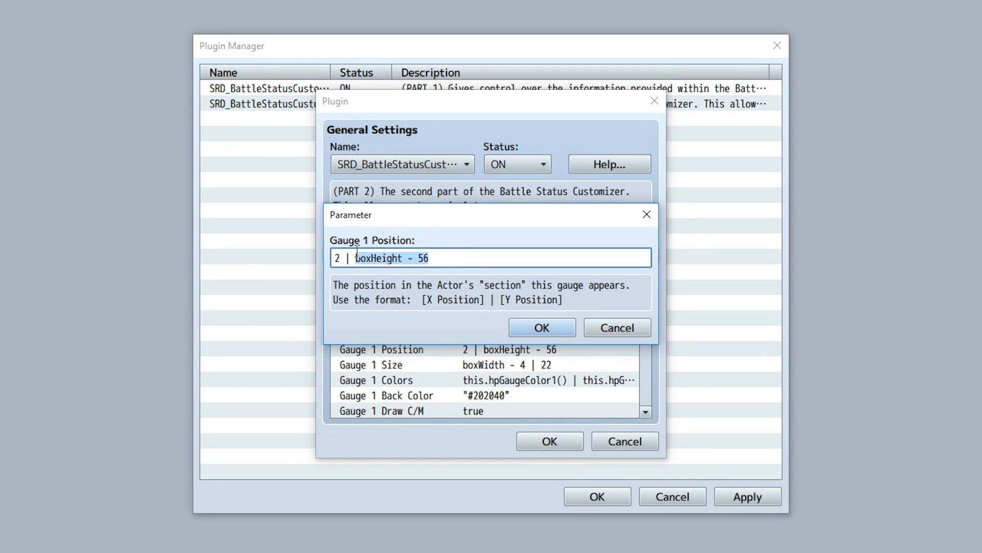
click(539, 327)
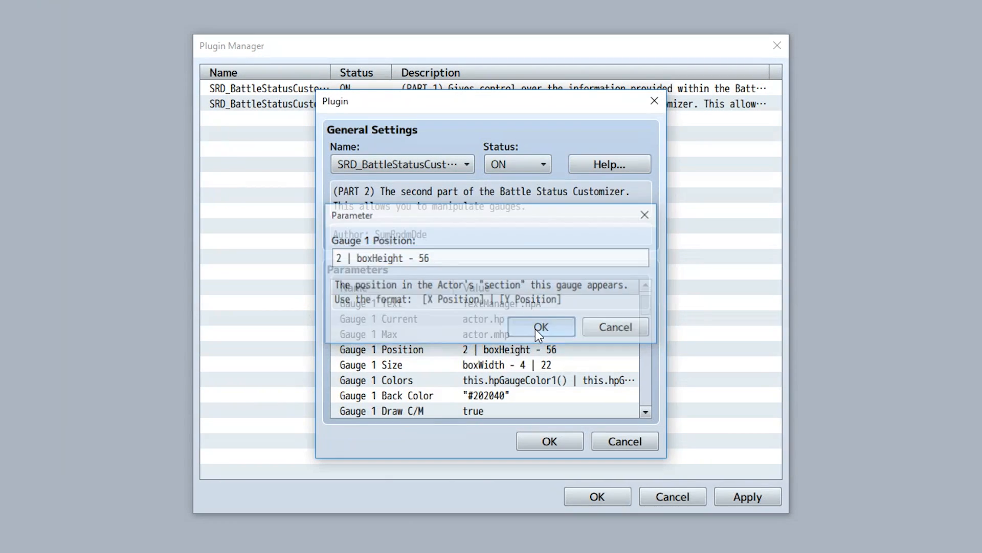
double_click(509, 364)
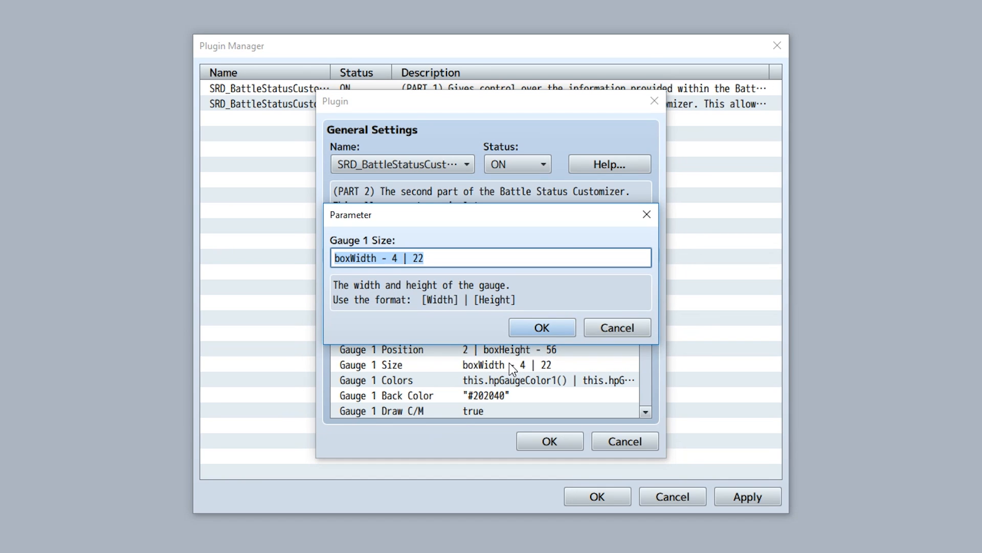
drag(398, 258, 318, 251)
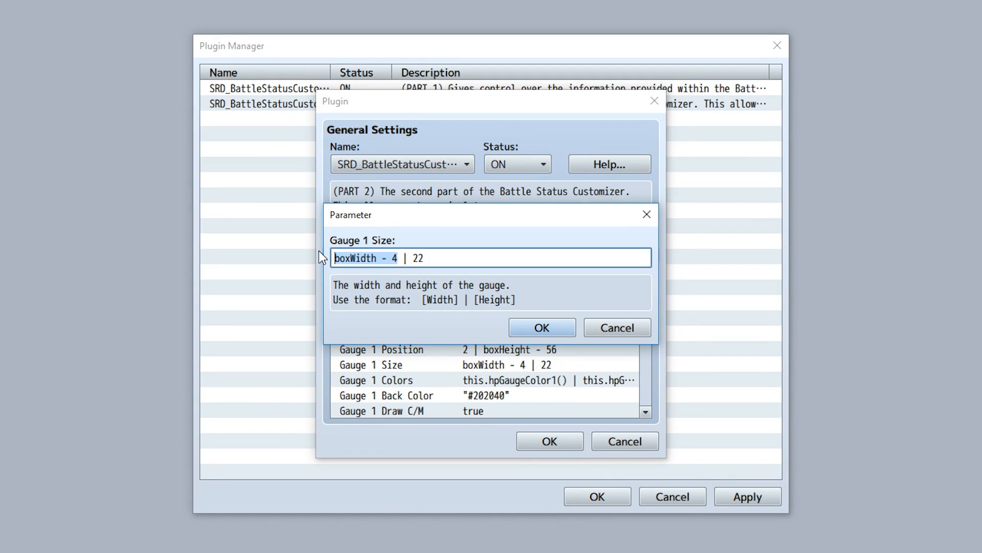
double_click(419, 258)
click(542, 327)
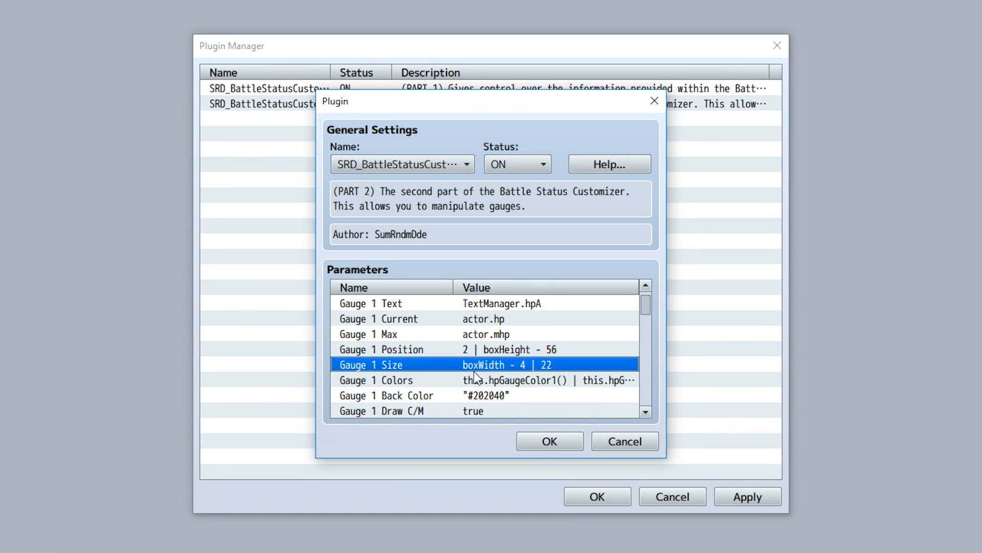
Try setting Gauge 1's first gradient color to "#FF00cc", then cancel the edit.
double_click(453, 381)
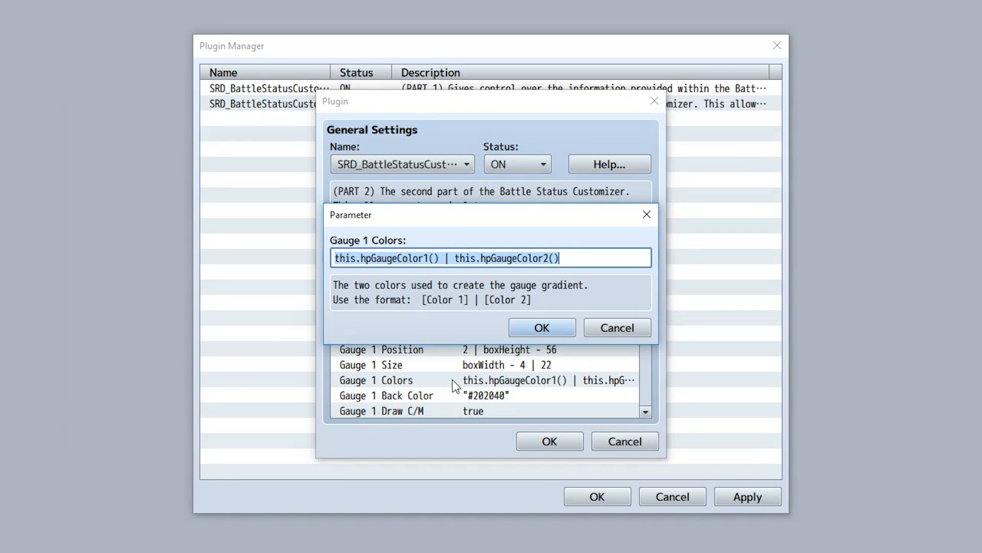
click(441, 257)
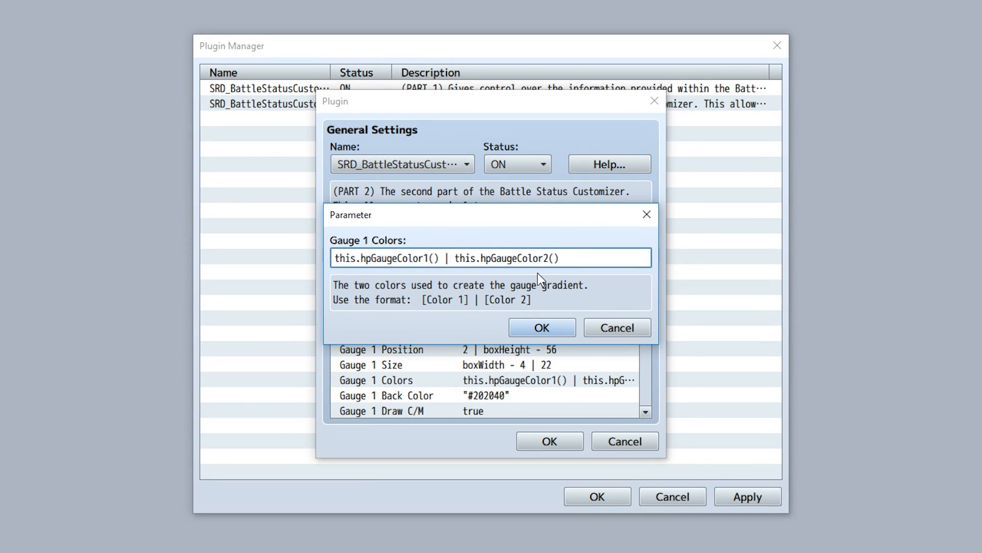
drag(440, 259, 308, 262)
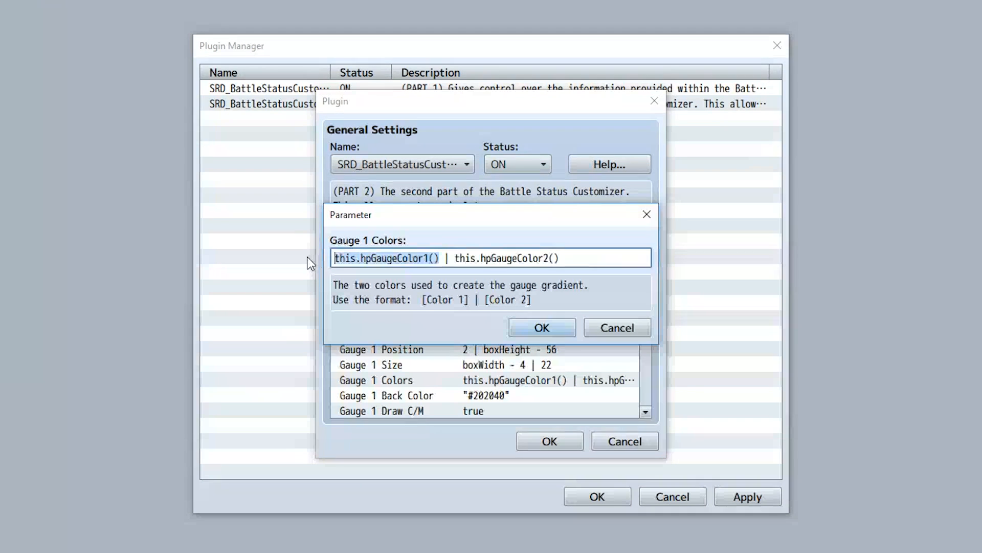
text(")
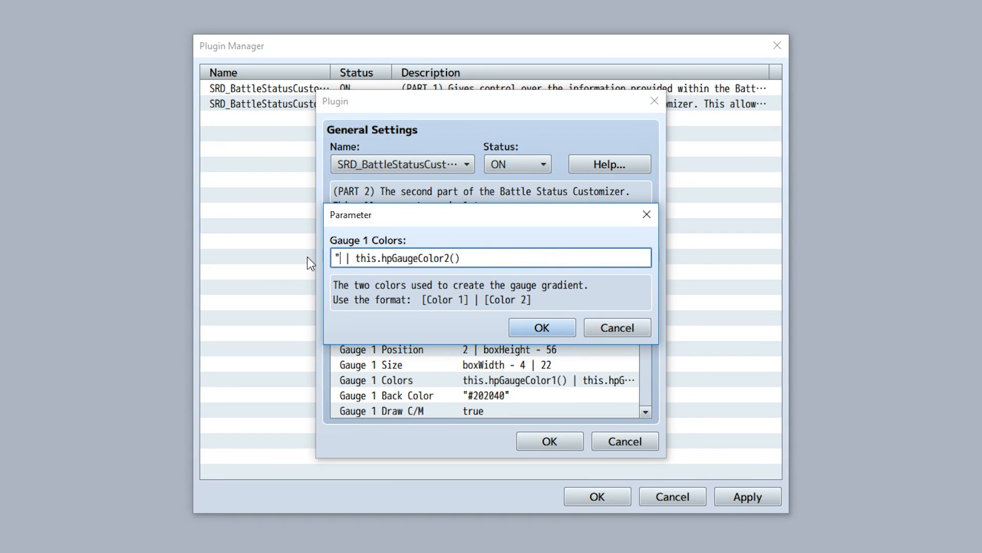
text(#FF)
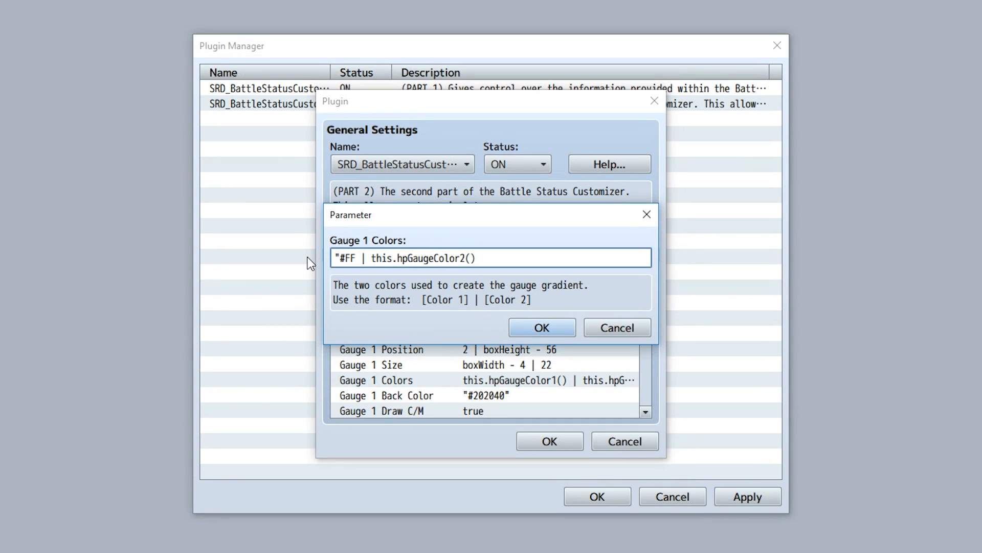
text(00cc")
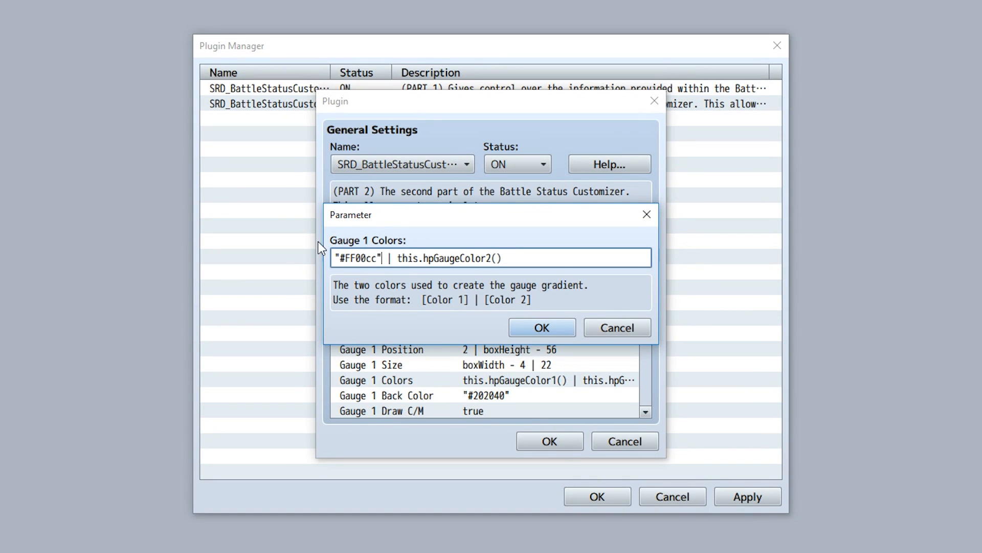
click(379, 260)
drag(334, 259, 339, 259)
click(331, 260)
key(Escape)
Open Gauge 1 Back Color and Gauge 1 Draw C/M in turn to read their descriptions.
double_click(505, 397)
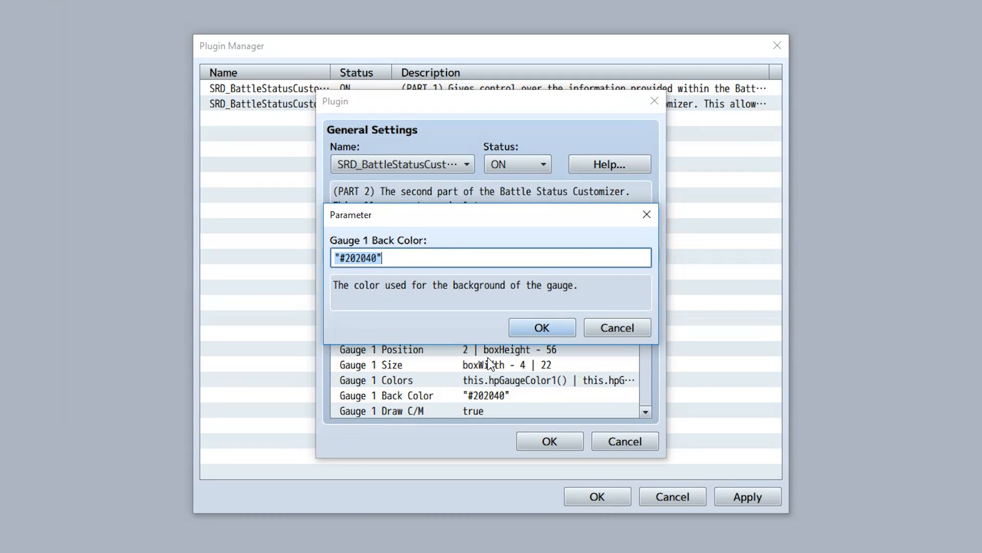
click(402, 258)
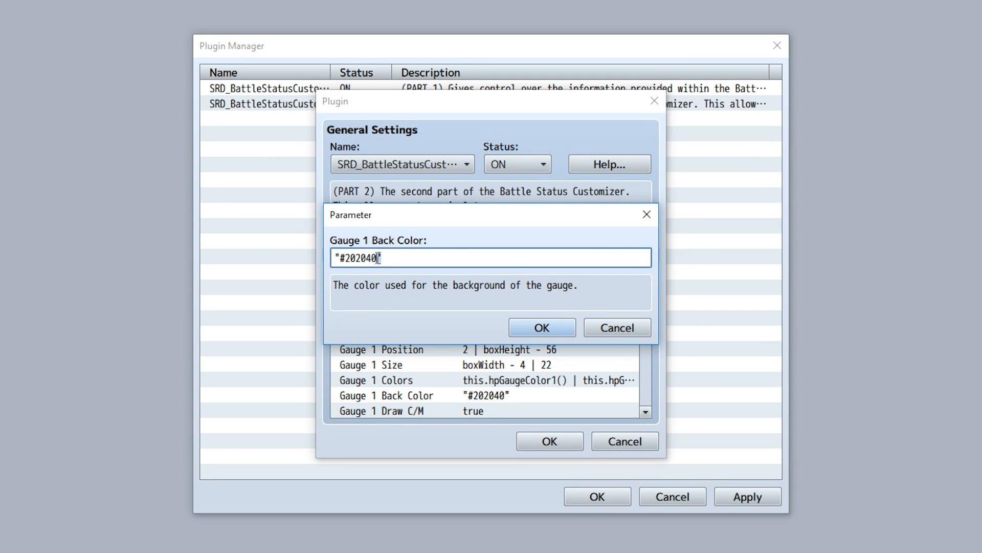
drag(377, 258, 323, 257)
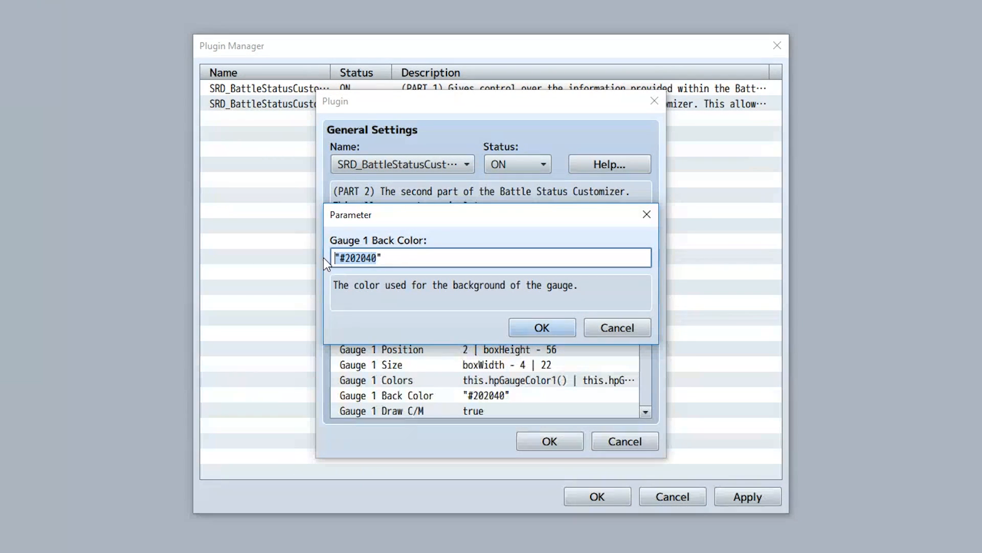
click(544, 331)
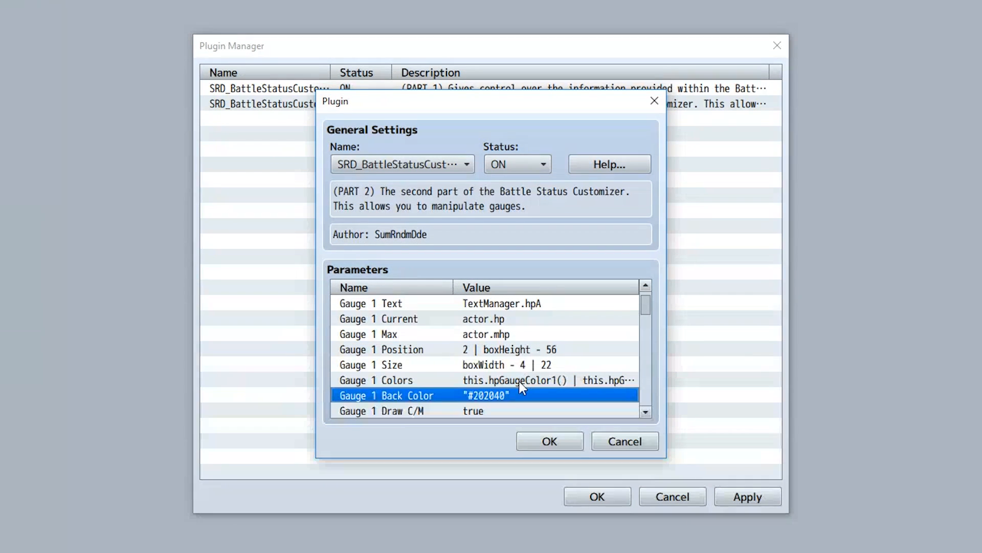
double_click(452, 411)
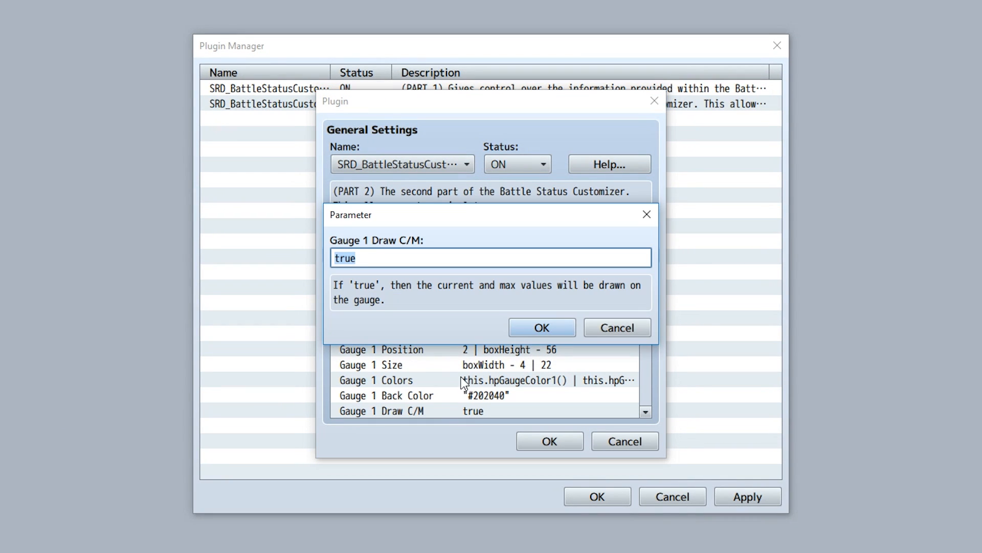
drag(388, 259, 334, 259)
click(535, 333)
Scroll through the Gauge 2, Gauge 3 and Gauge 4 parameters and close the part 2 plugin settings.
scroll(524, 346, down, 2)
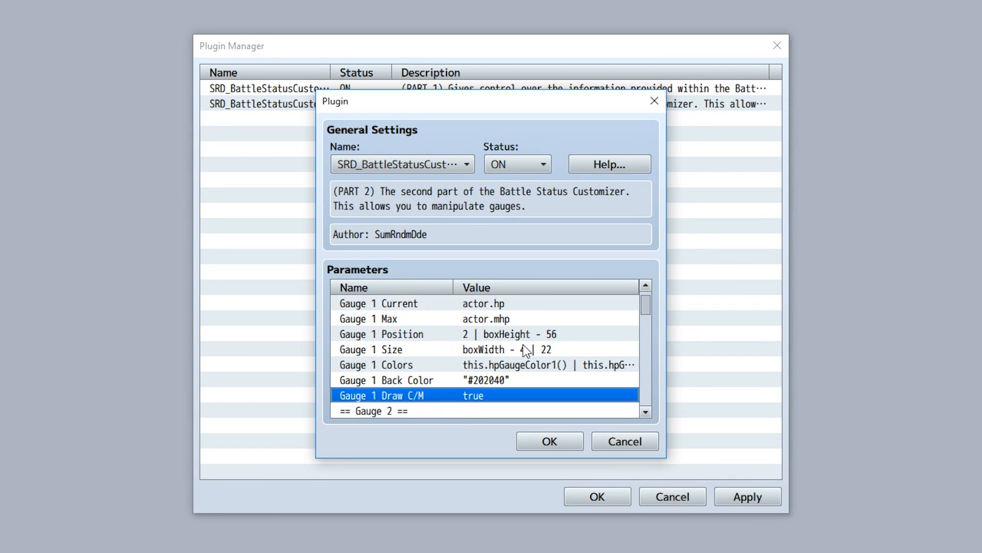
scroll(523, 345, down, 1)
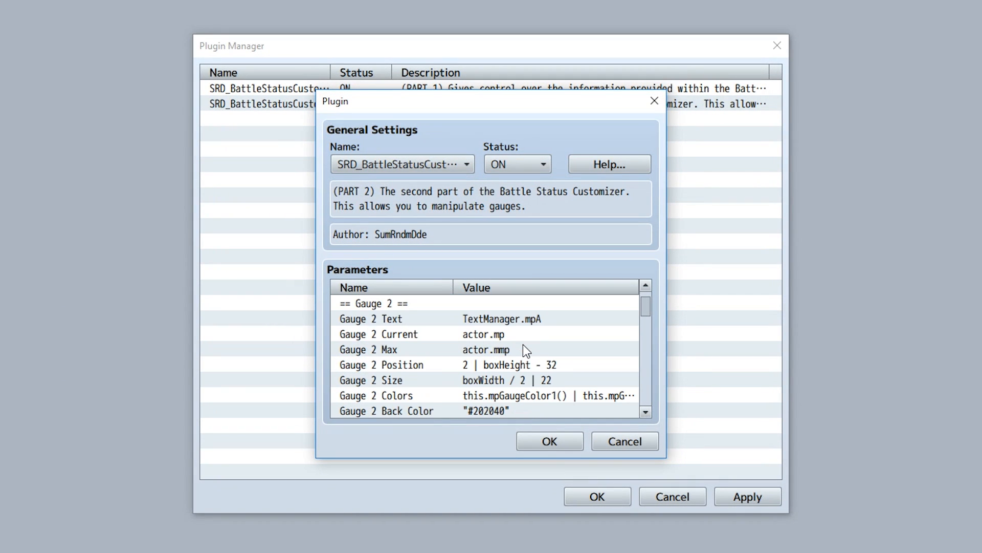
scroll(522, 345, down, 3)
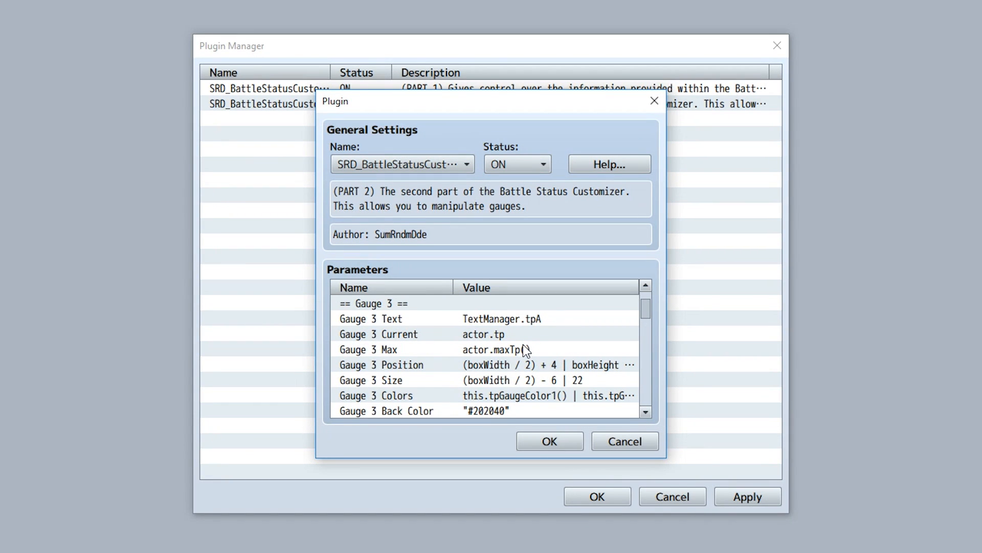
scroll(532, 348, up, 6)
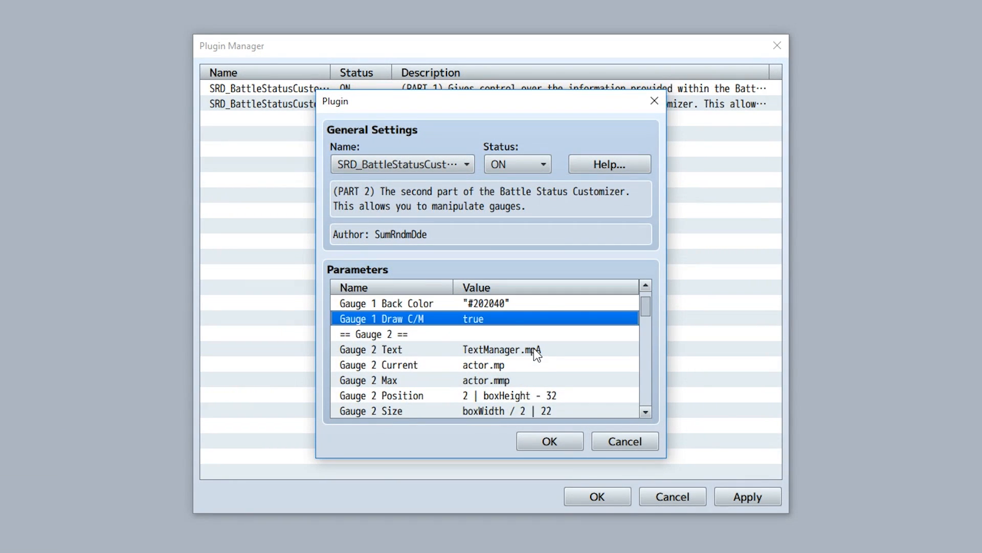
scroll(500, 359, up, 2)
click(437, 379)
scroll(435, 379, down, 5)
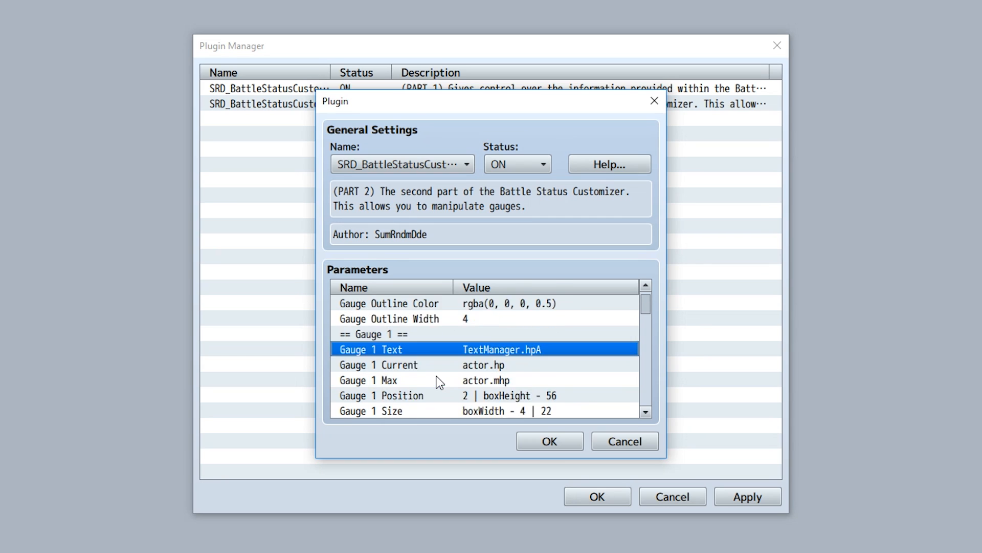
scroll(435, 377, down, 2)
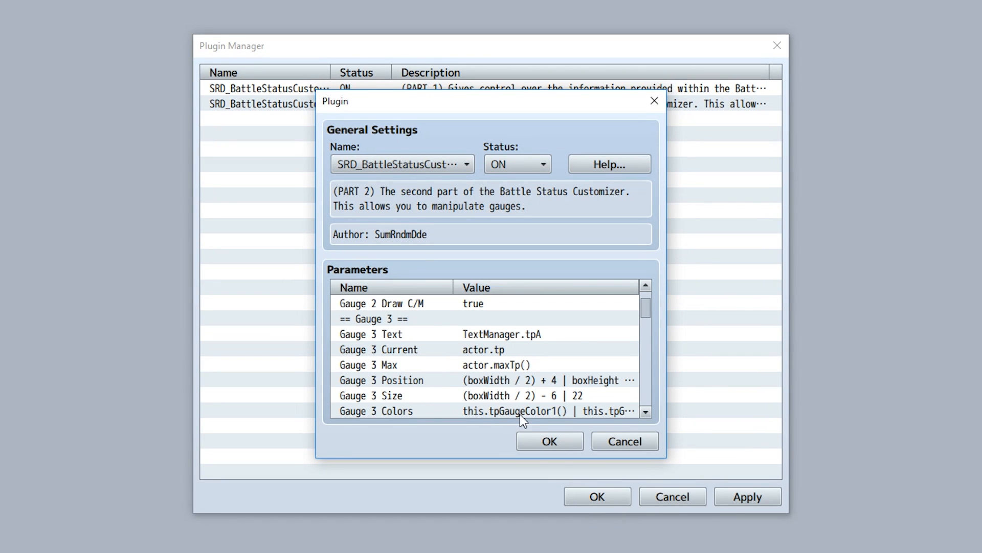
scroll(462, 349, down, 2)
scroll(465, 351, down, 1)
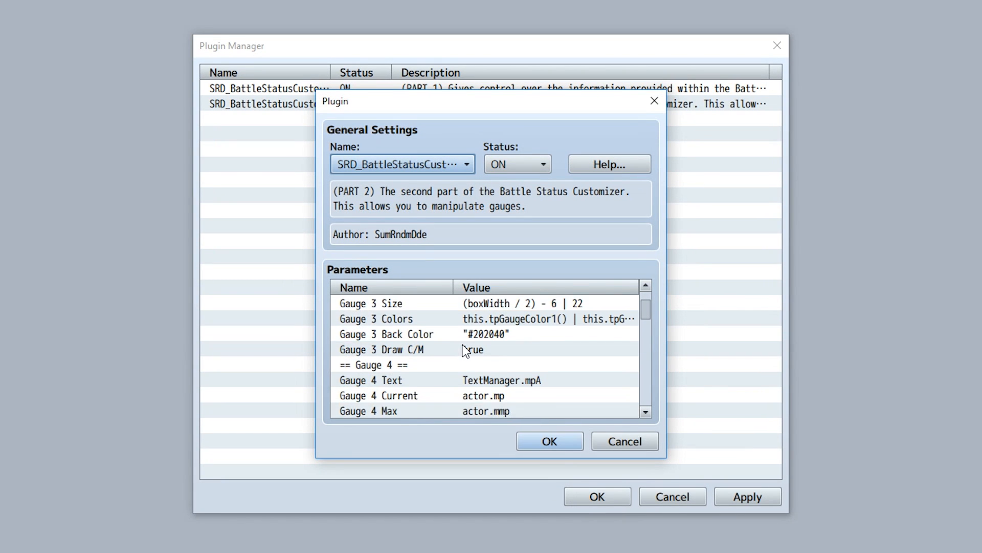
click(411, 330)
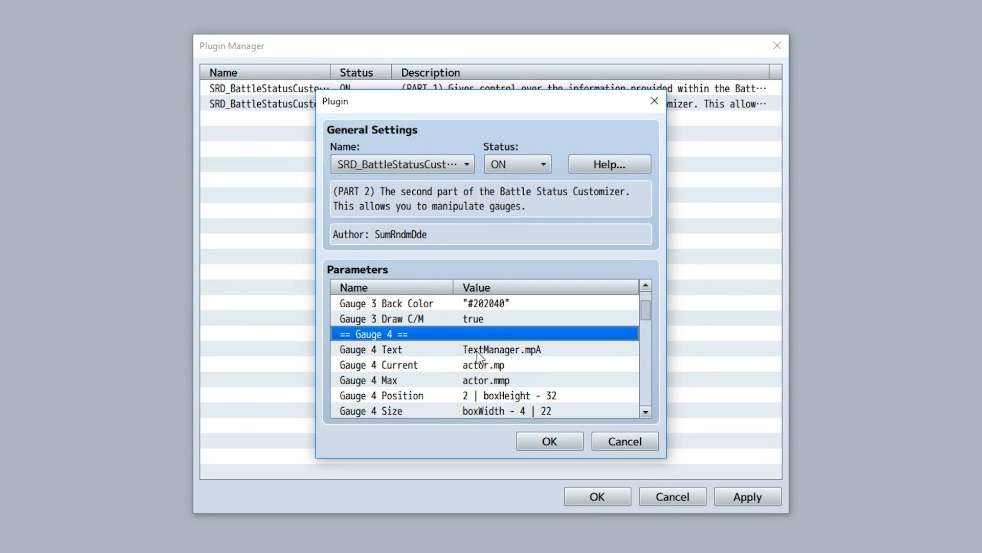
click(526, 441)
Open the part 1 plugin and examine the entries of its Default Parts Used list.
double_click(383, 90)
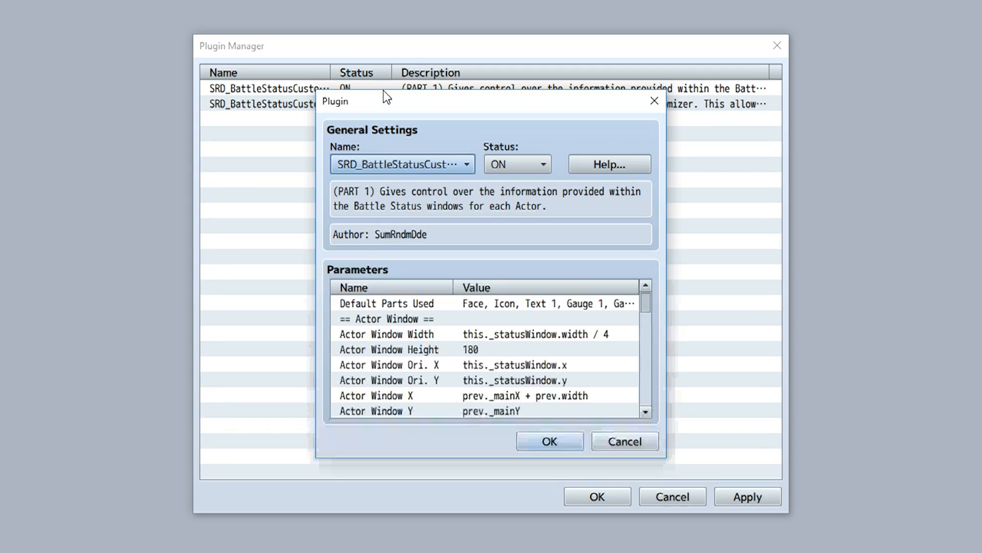
click(435, 299)
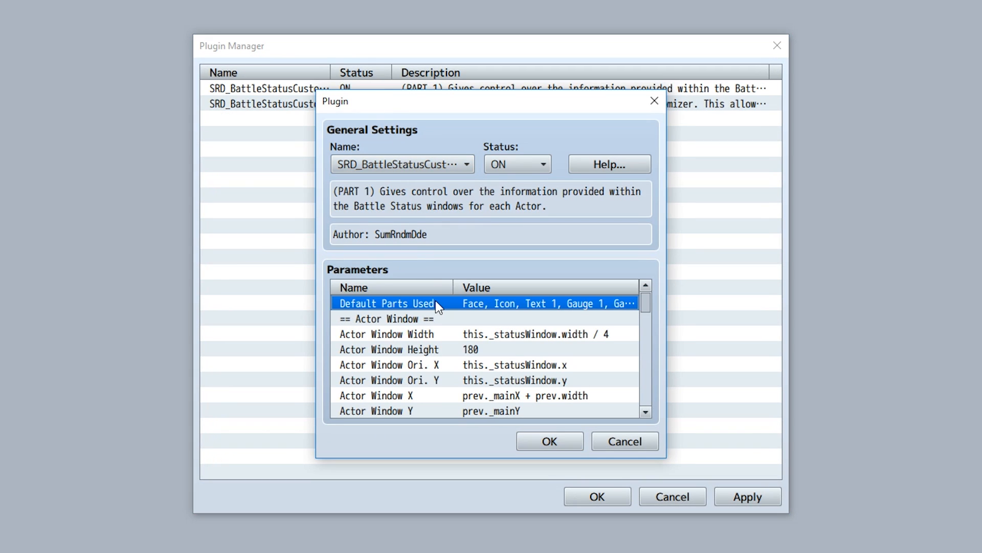
double_click(433, 302)
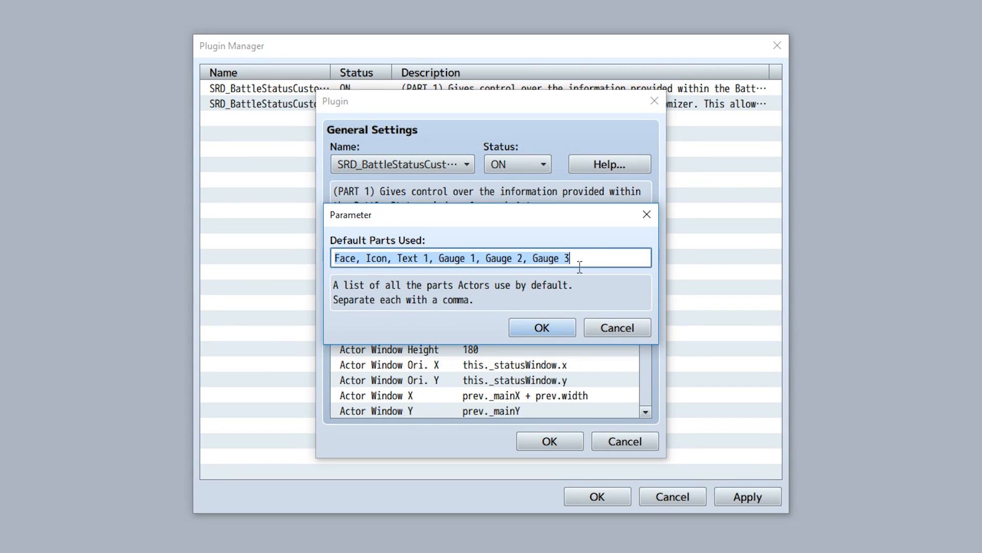
click(594, 254)
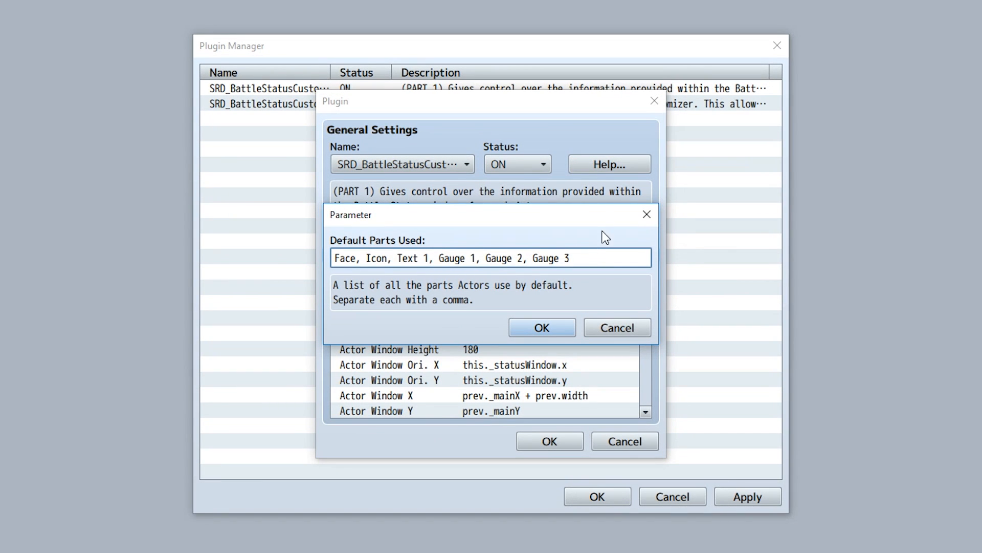
double_click(348, 259)
double_click(373, 259)
drag(429, 258, 400, 258)
drag(476, 259, 430, 258)
drag(527, 259, 485, 259)
drag(569, 259, 533, 262)
click(585, 256)
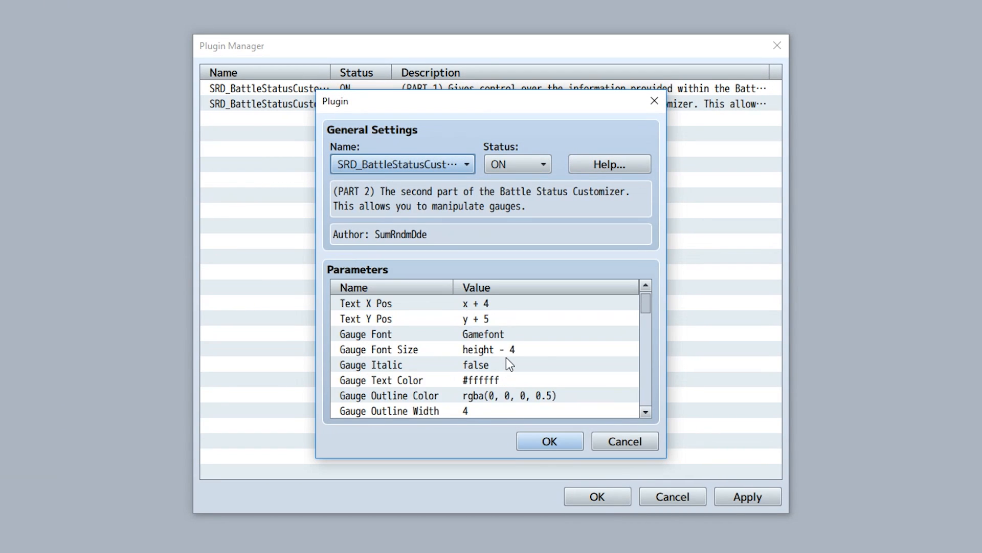
Replace Gauge 2 and Gauge 3 with Gauge 4 in the Default Parts Used list.
scroll(509, 355, down, 8)
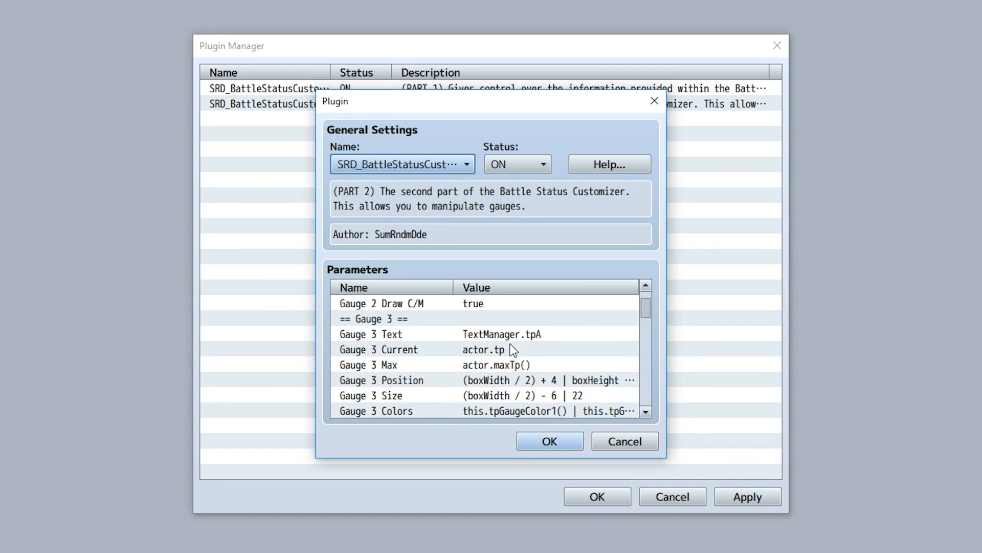
scroll(512, 349, down, 4)
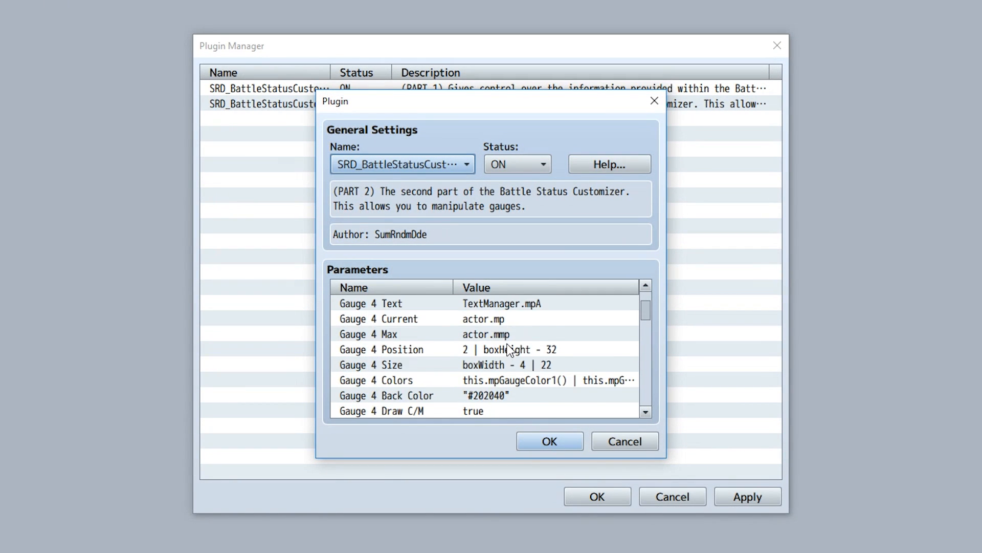
scroll(511, 350, up, 1)
scroll(510, 349, down, 1)
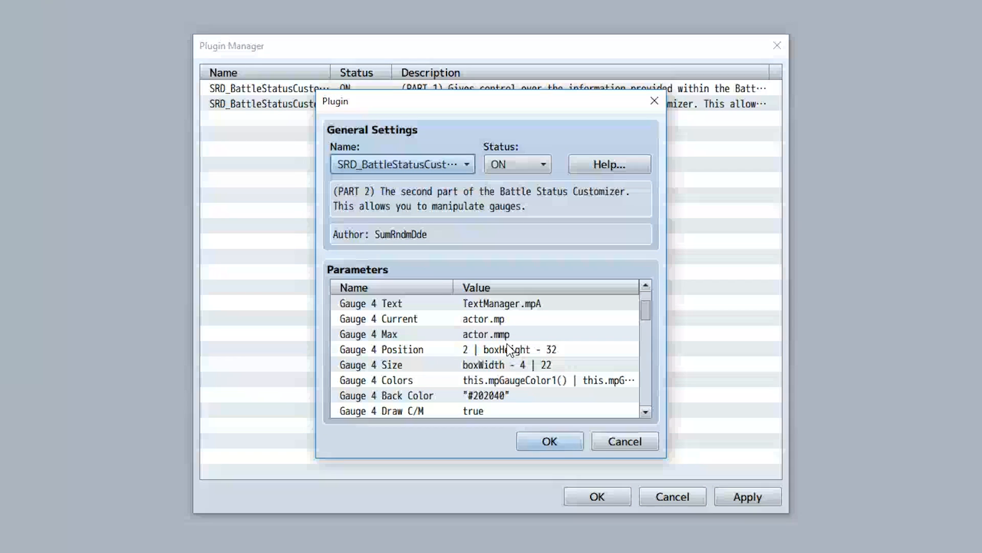
click(471, 366)
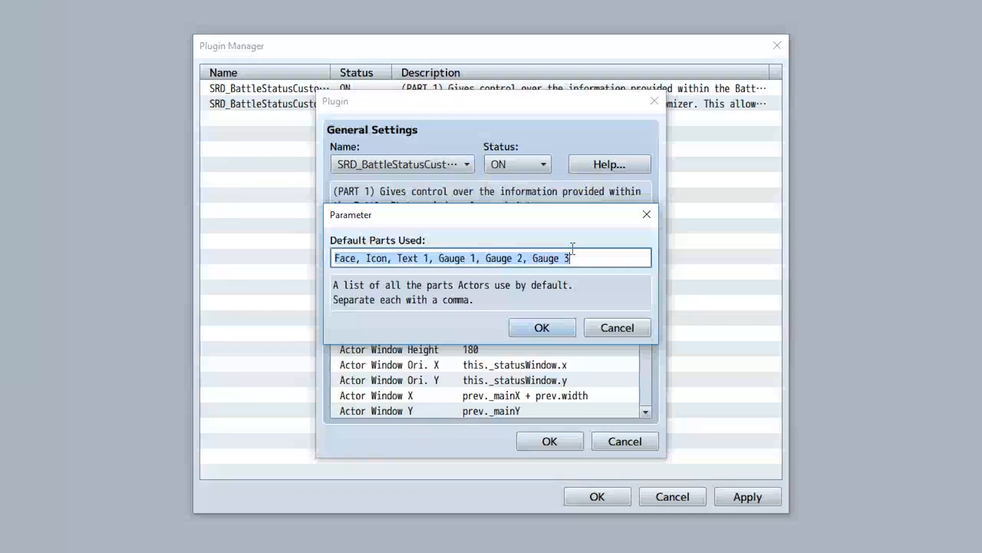
drag(588, 260, 488, 257)
key(BackSpace)
text(Gauge)
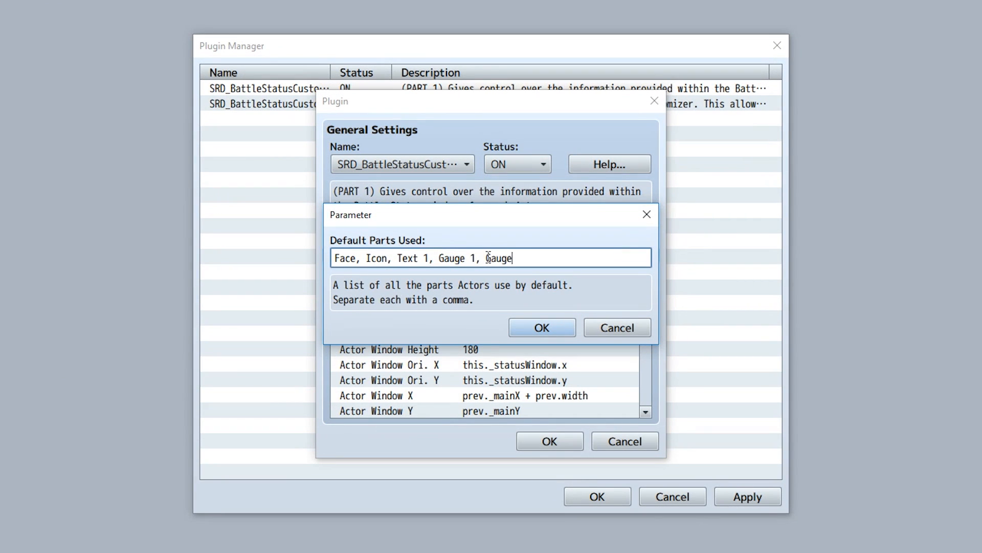
text( 4)
click(525, 332)
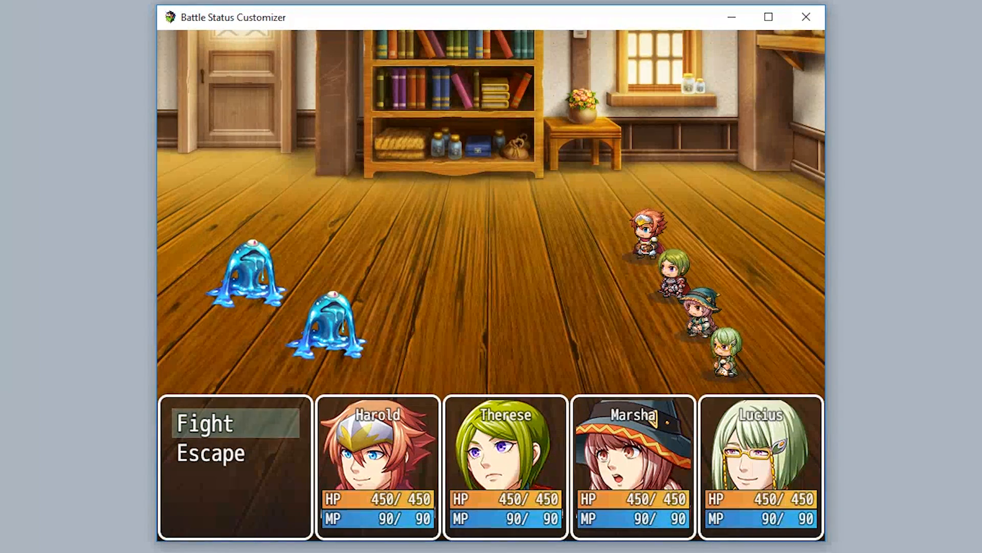
Play through a battle turn in the playtest to view the changed status gauges.
key(Return)
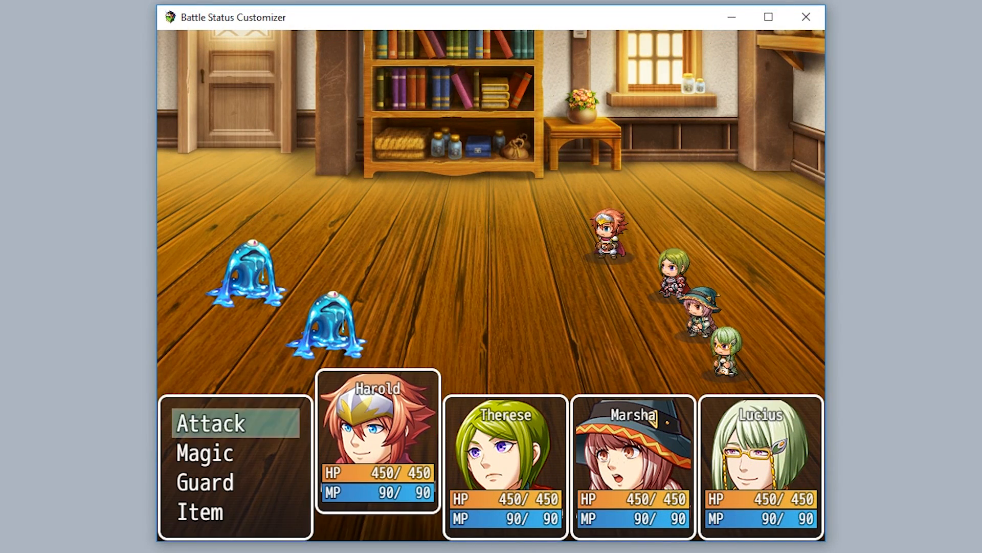
key(Return)
key(Return)
key(Return)
key(Return)
key(Return)
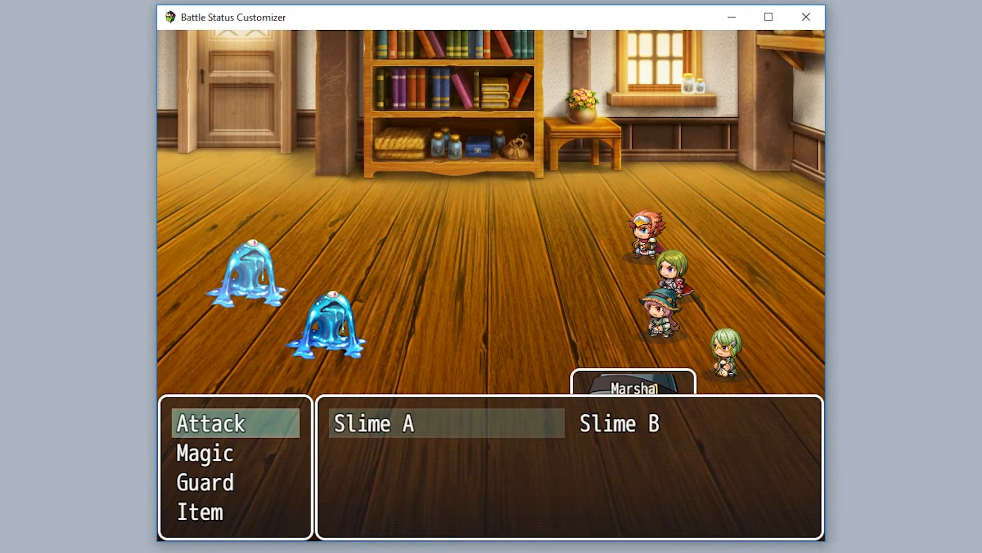
key(Return)
key(Return)
key(Return)
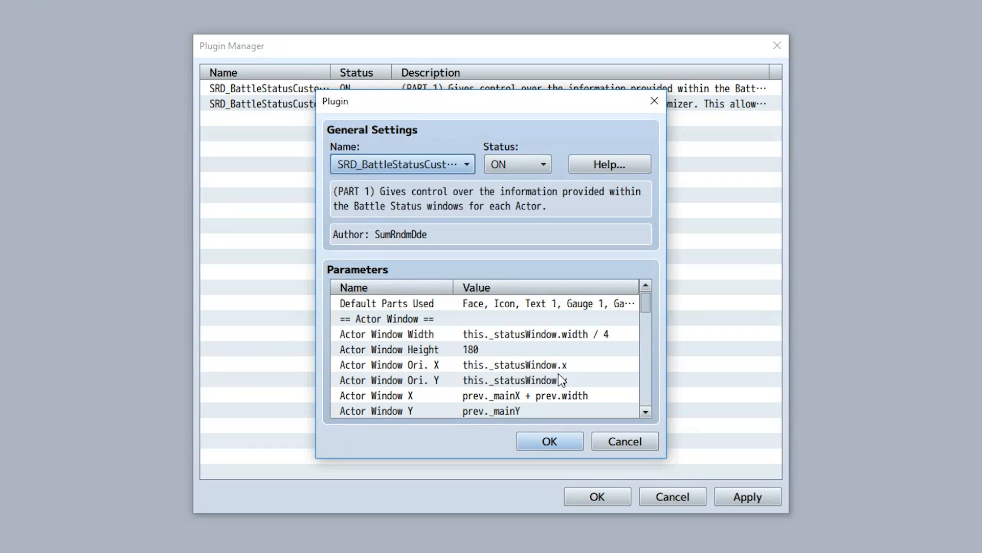
Copy the parts list into Lucius's note as a <Battle Status Parts: Face, Icon, Text 1, Gauge 1, Gauge 4> notetag.
double_click(472, 302)
click(556, 264)
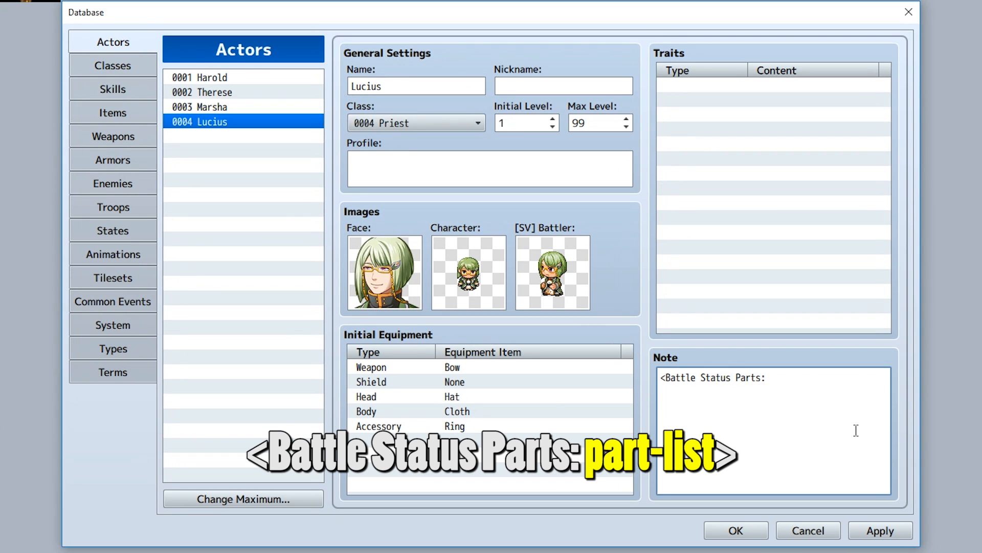
text(Face, Icon, Text 1, Gauge 1, Gauge 4)
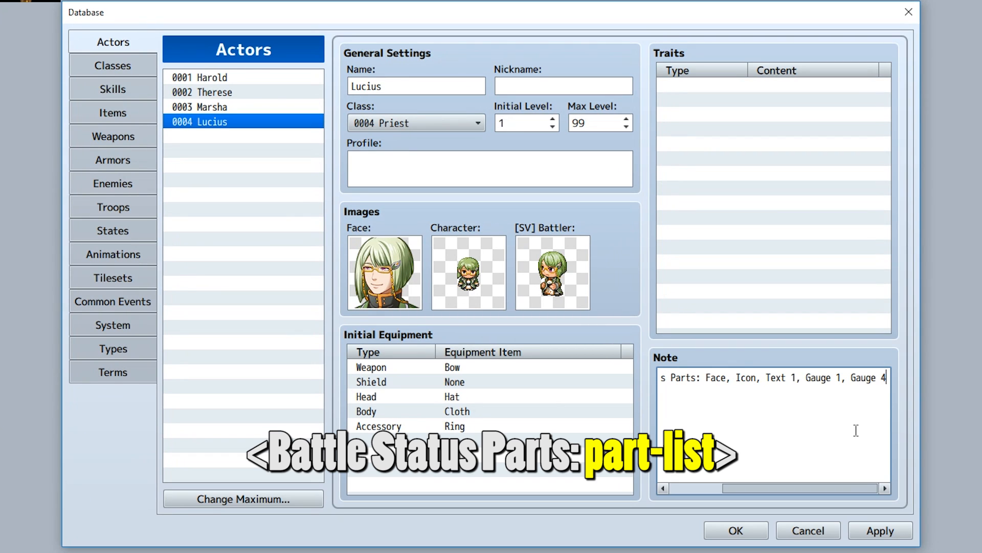
double_click(716, 378)
double_click(744, 378)
drag(775, 378, 941, 375)
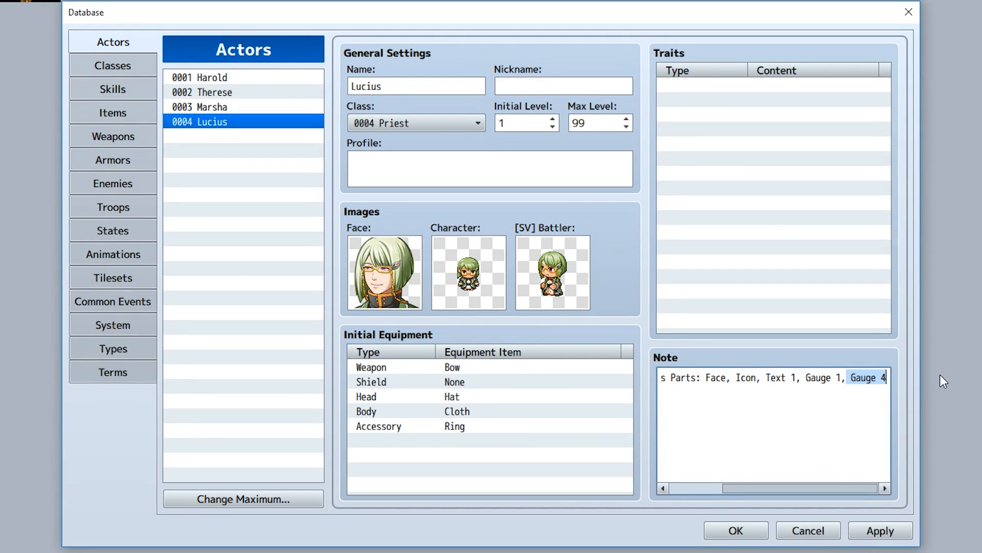
click(886, 377)
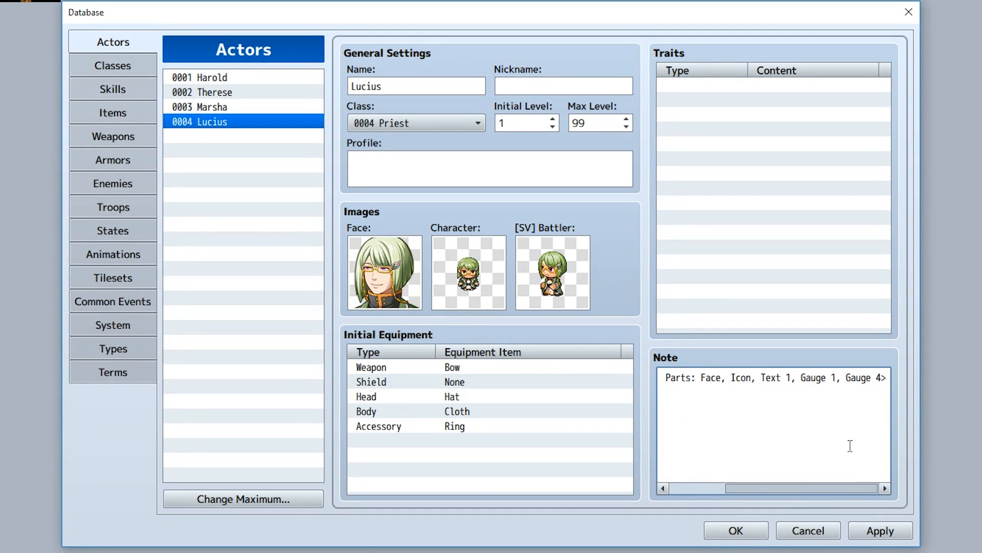
Reopen the part 1 Default Parts Used parameter and select its Gauge 2 and Gauge 3 entries.
drag(821, 490, 752, 546)
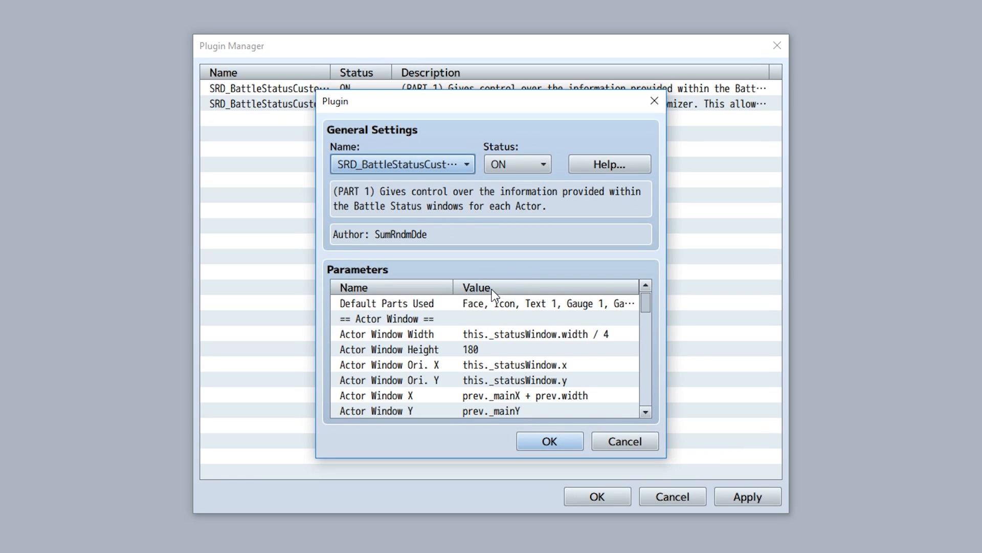
double_click(477, 303)
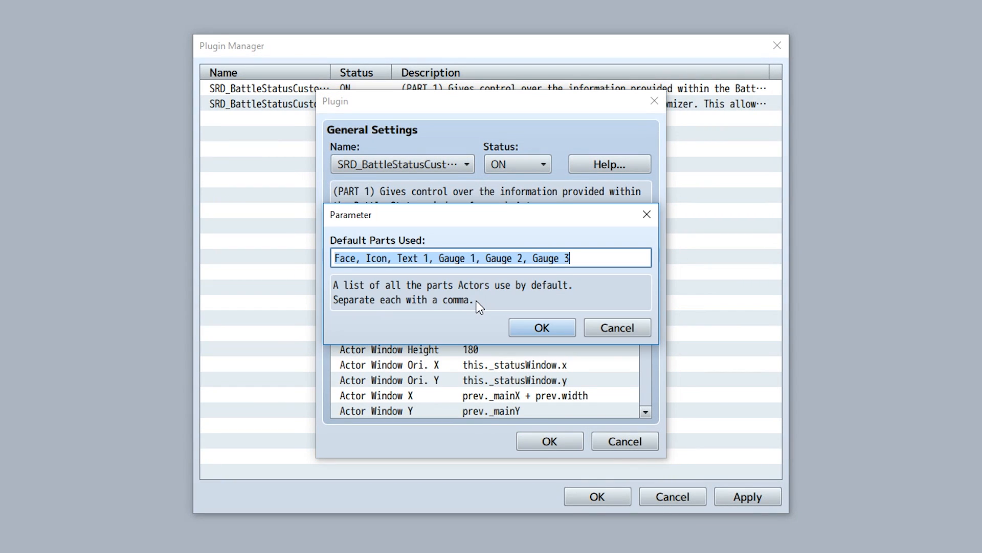
drag(598, 258, 488, 259)
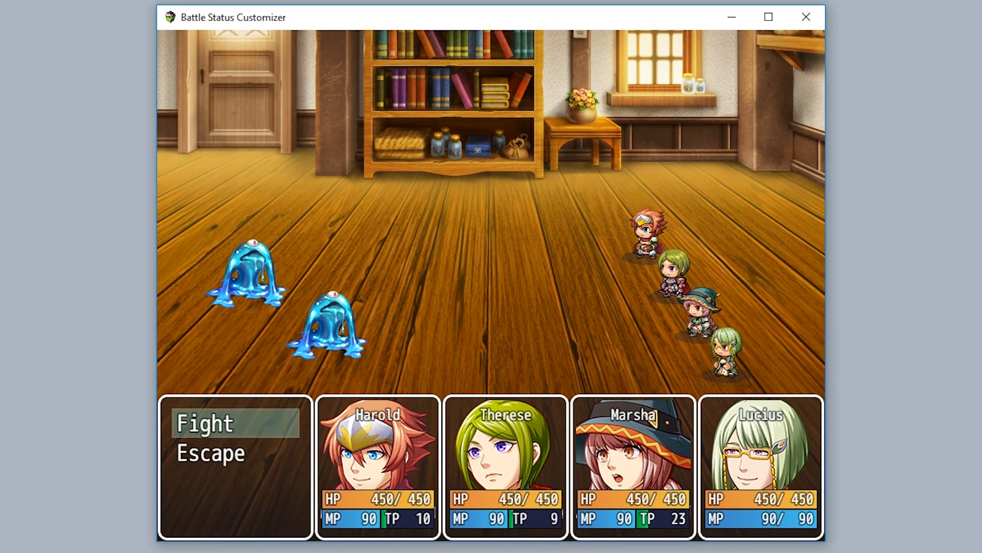
Play through a battle turn in the playtest to compare the actors' status windows.
key(Return)
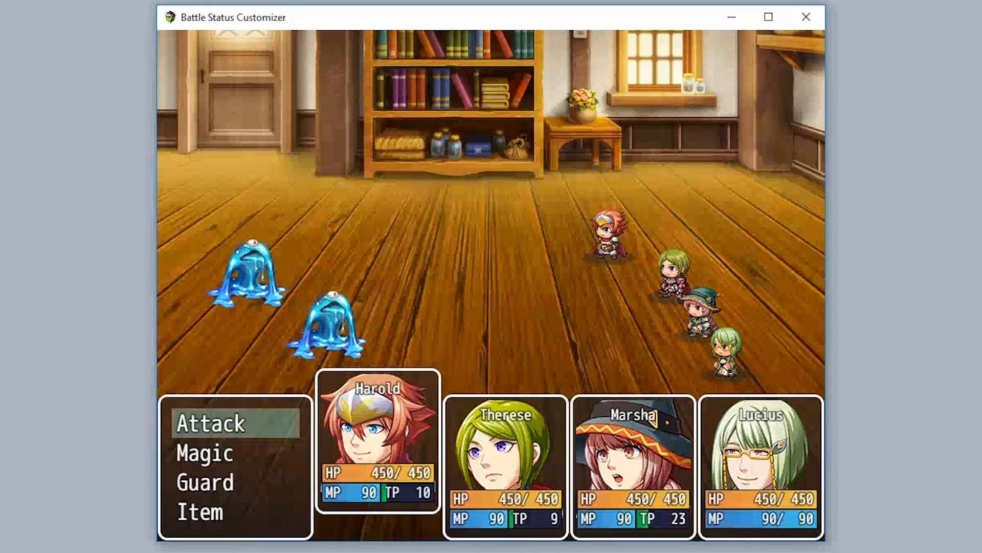
key(Return)
key(Return)
key(Return)
key(Return)
key(Return)
key(Return)
key(Return)
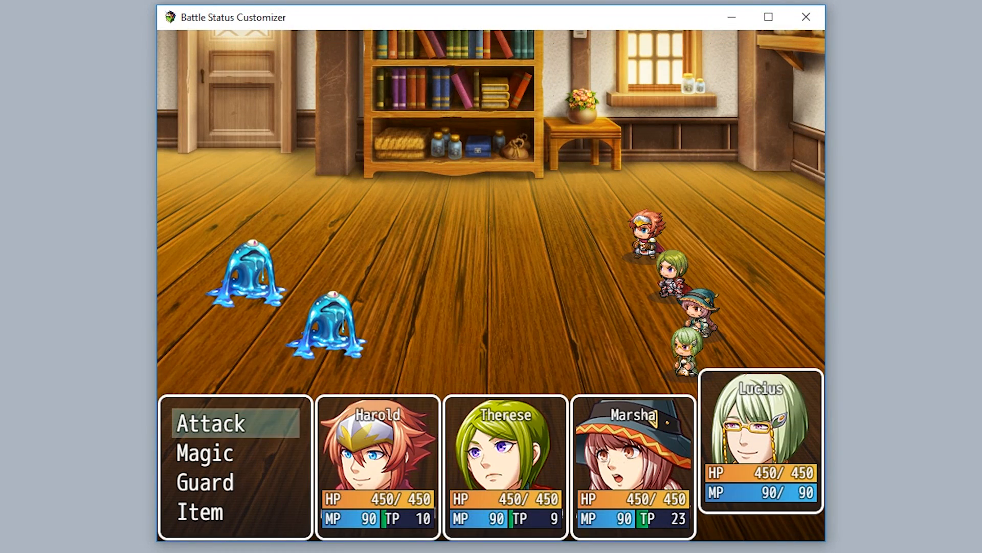
key(Return)
key(Return)
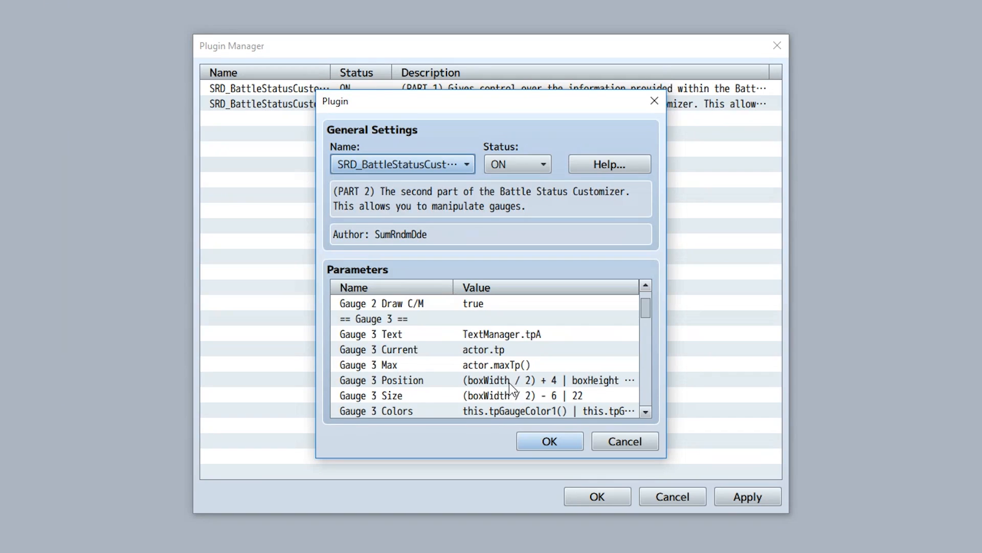
Scroll through the part 2 plugin's parameter list to examine the Gauge 5 to Gauge 8 settings.
scroll(502, 404, up, 2)
scroll(502, 404, down, 3)
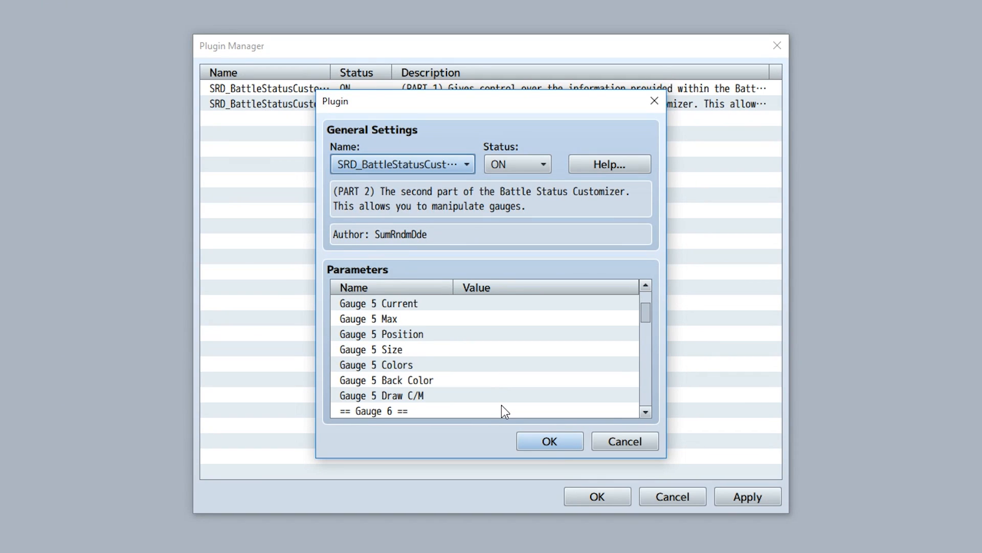
scroll(480, 378, down, 4)
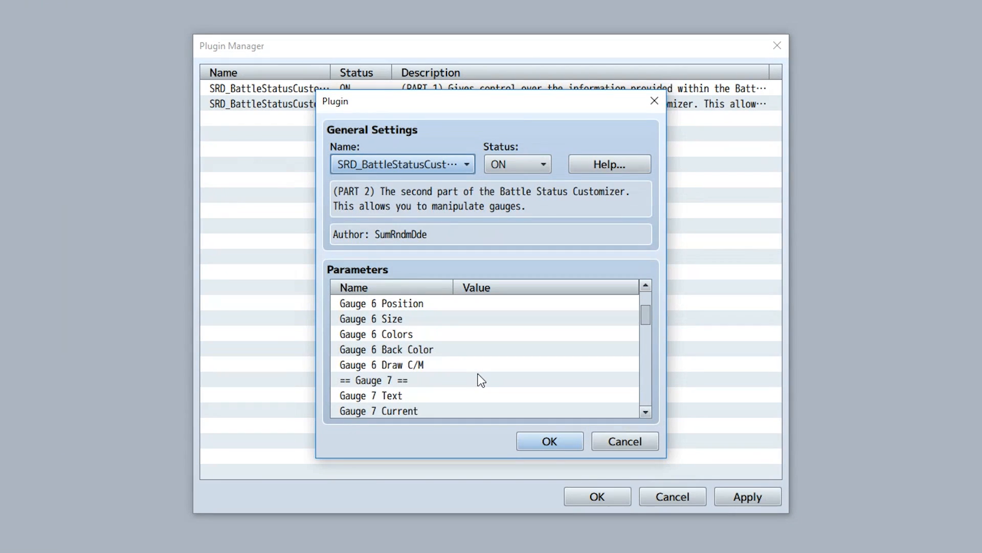
scroll(481, 380, down, 5)
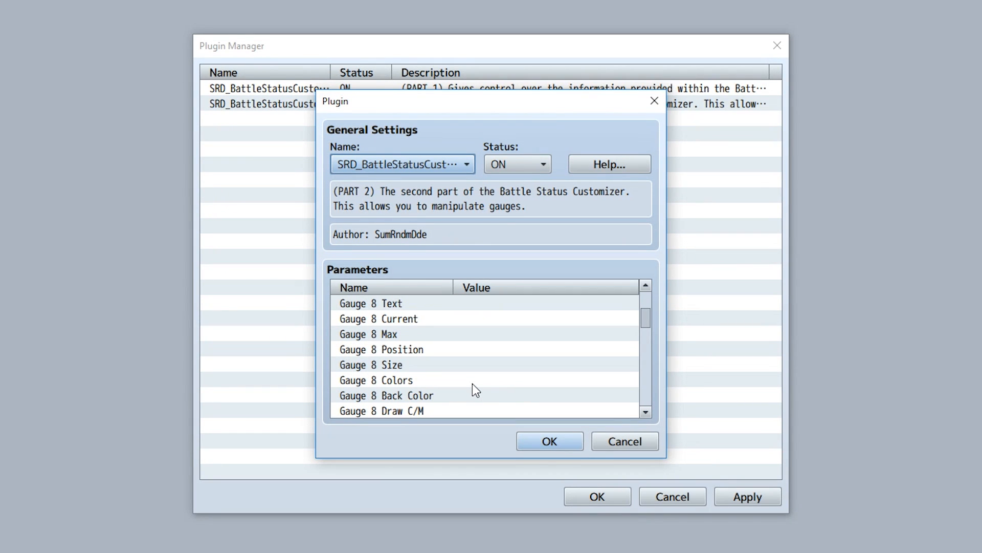
scroll(472, 384, up, 5)
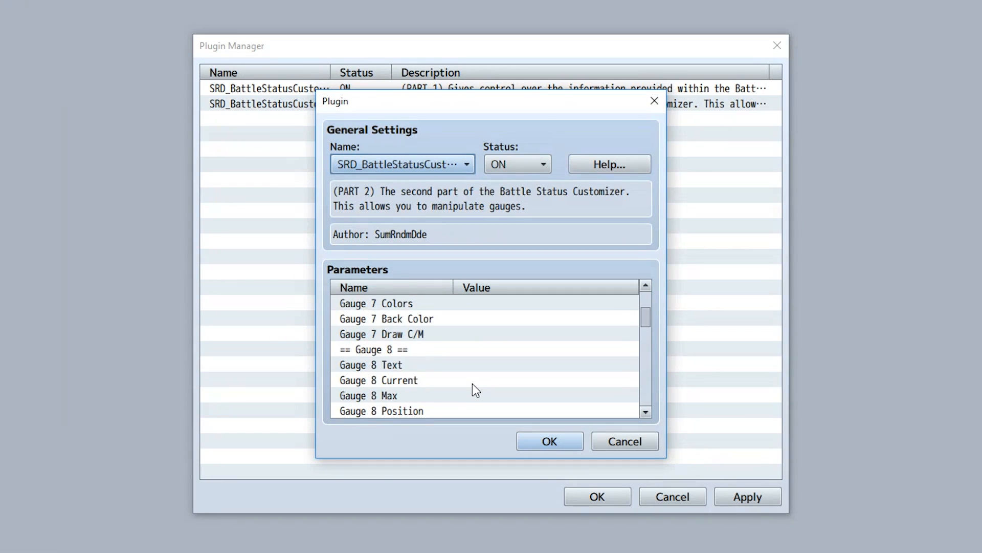
scroll(476, 391, up, 2)
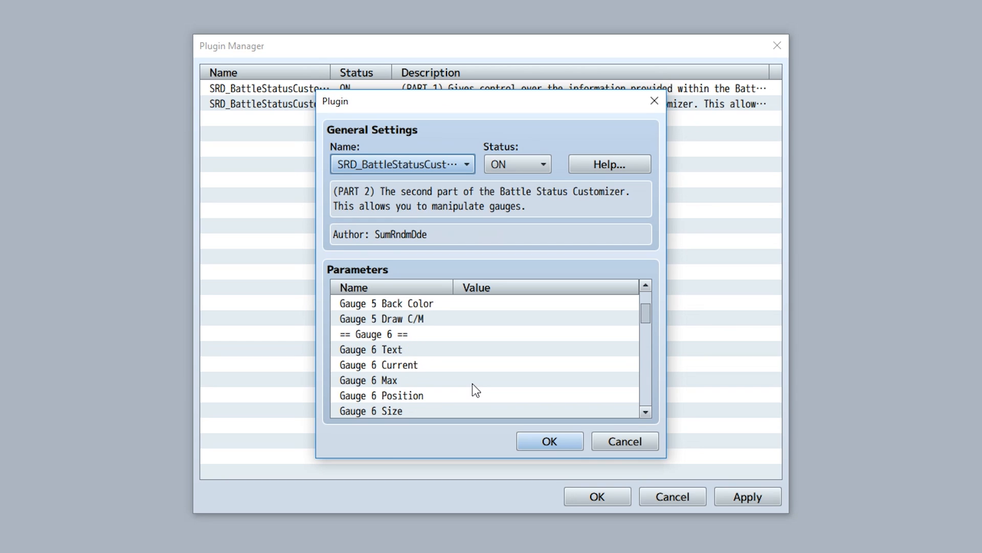
scroll(472, 385, up, 5)
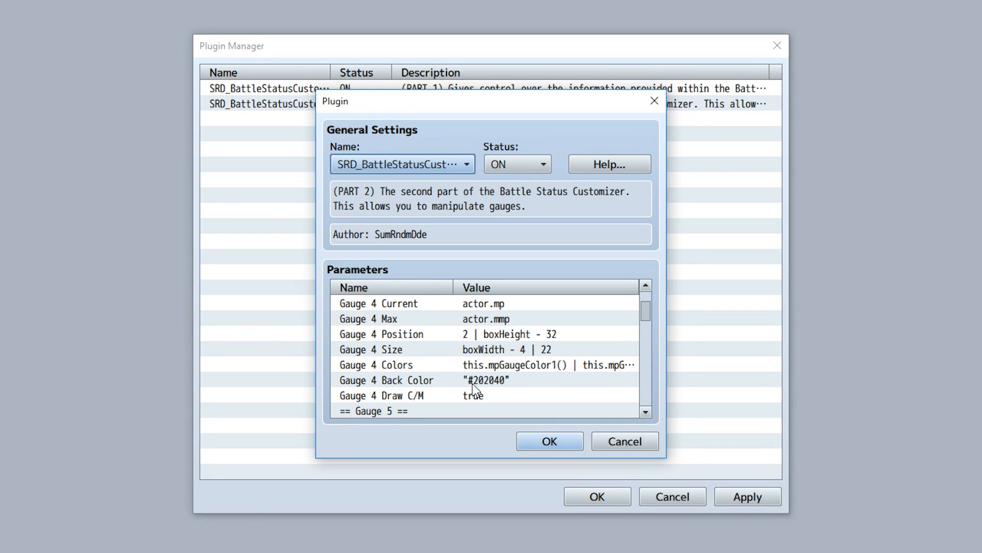
scroll(522, 388, down, 2)
scroll(515, 358, down, 2)
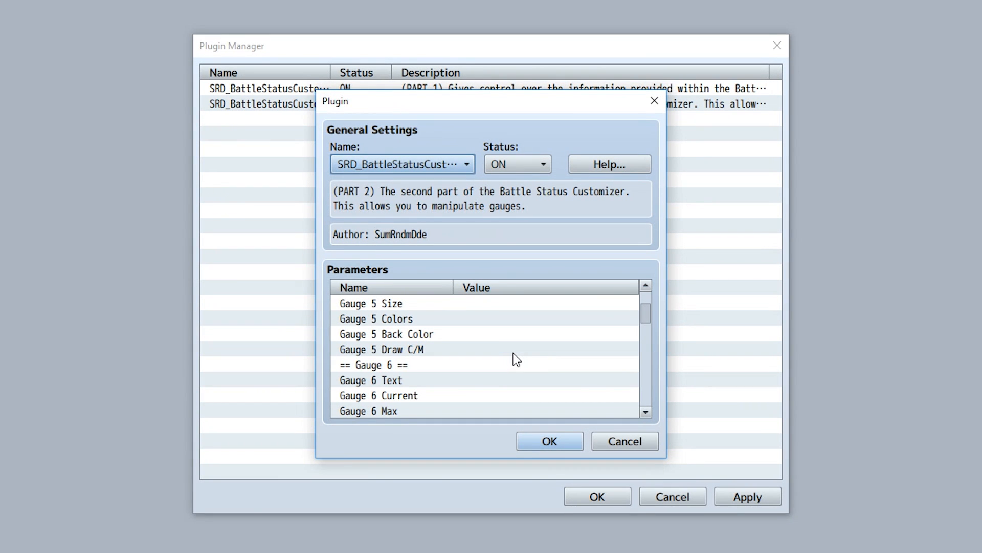
scroll(515, 358, down, 10)
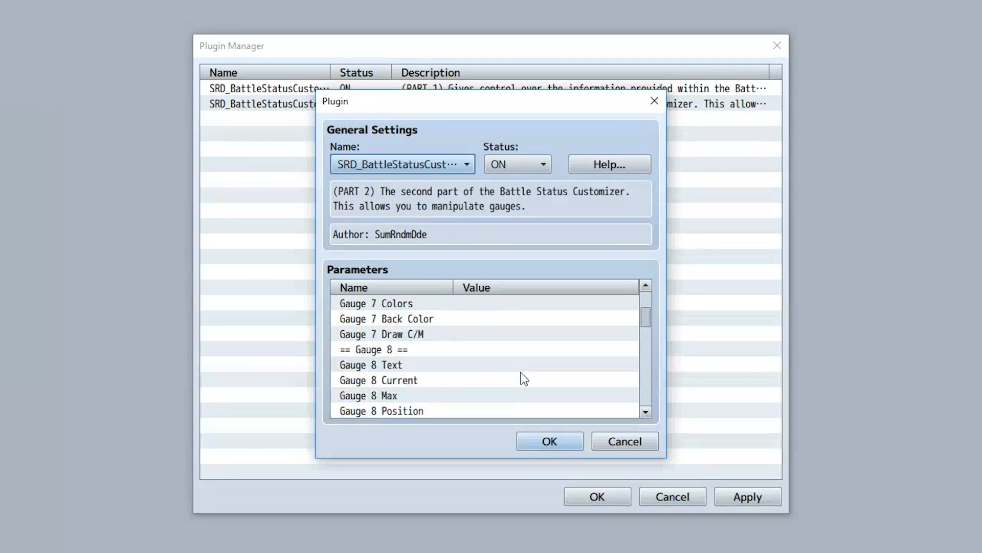
scroll(522, 377, up, 6)
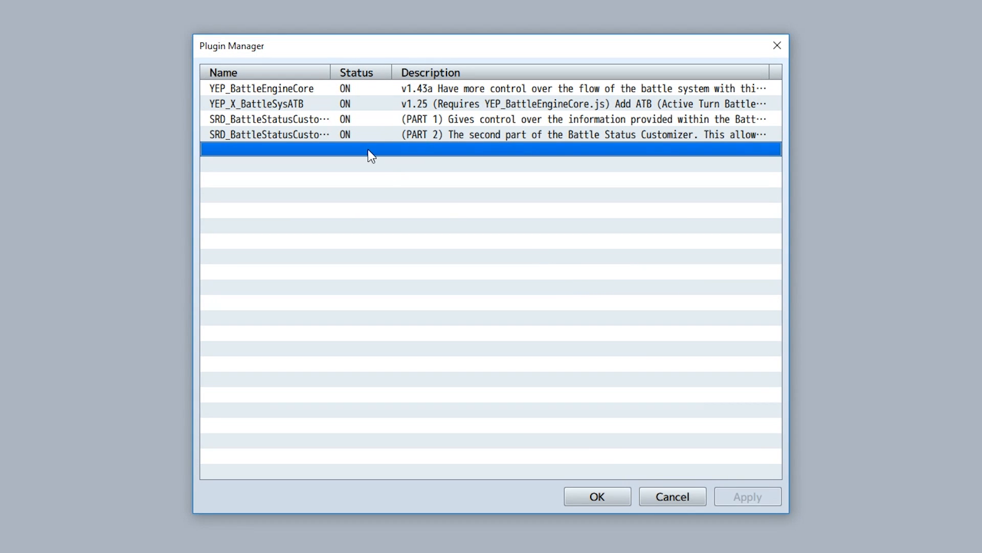
Open the part 2 plugin and inspect each Gauge 5 parameter: Current, Position, Size, Colors, Back Color and Draw C/M.
double_click(341, 135)
scroll(555, 410, down, 7)
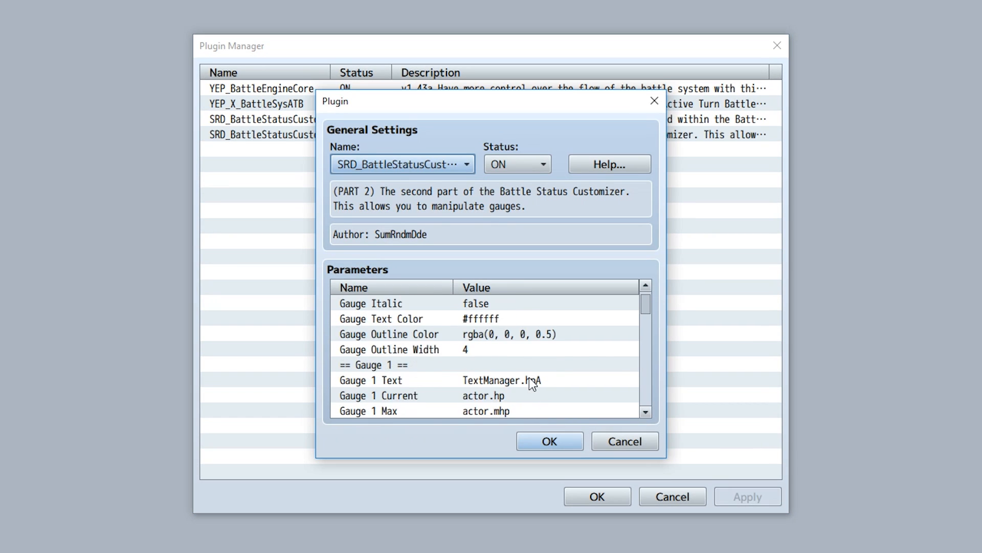
scroll(532, 383, down, 9)
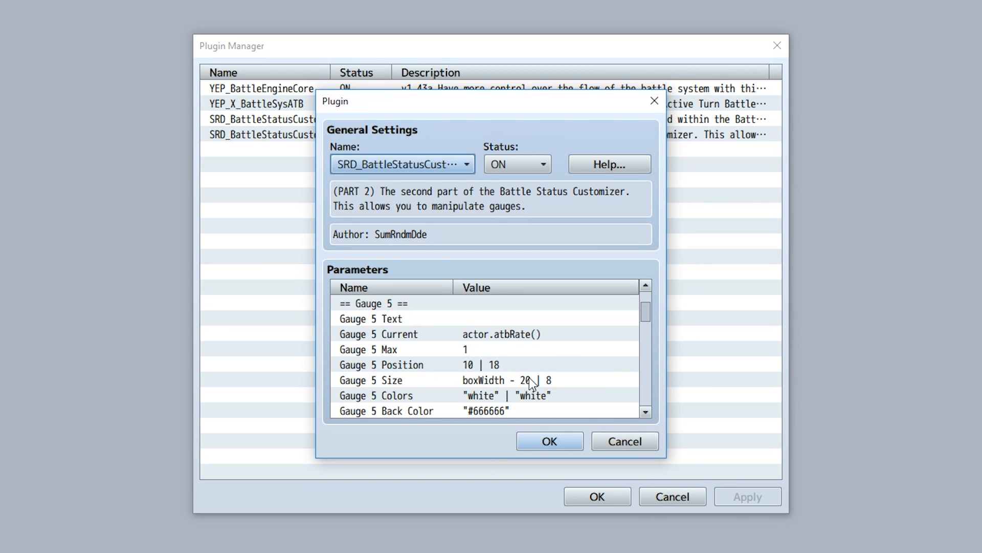
click(457, 320)
scroll(449, 324, down, 1)
double_click(439, 321)
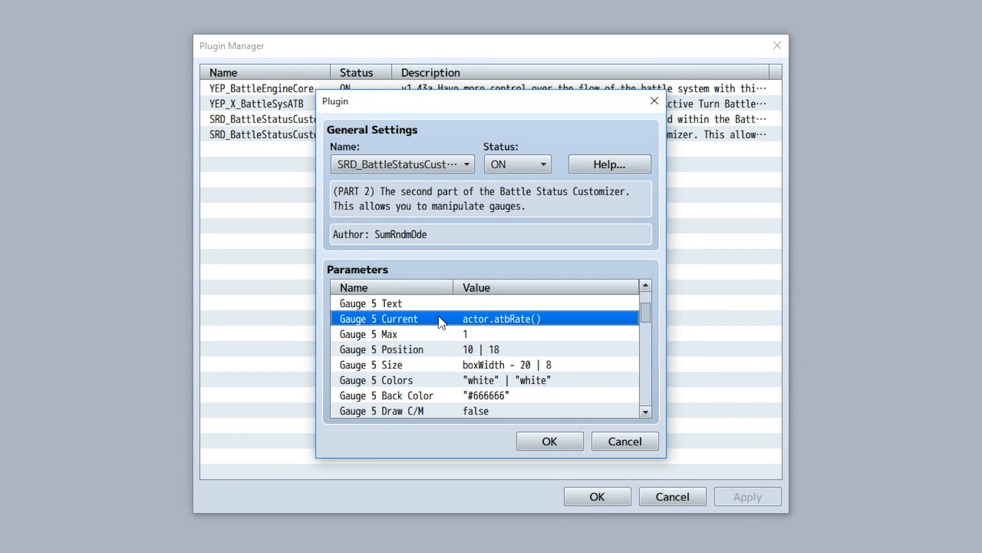
click(541, 328)
click(451, 332)
double_click(442, 349)
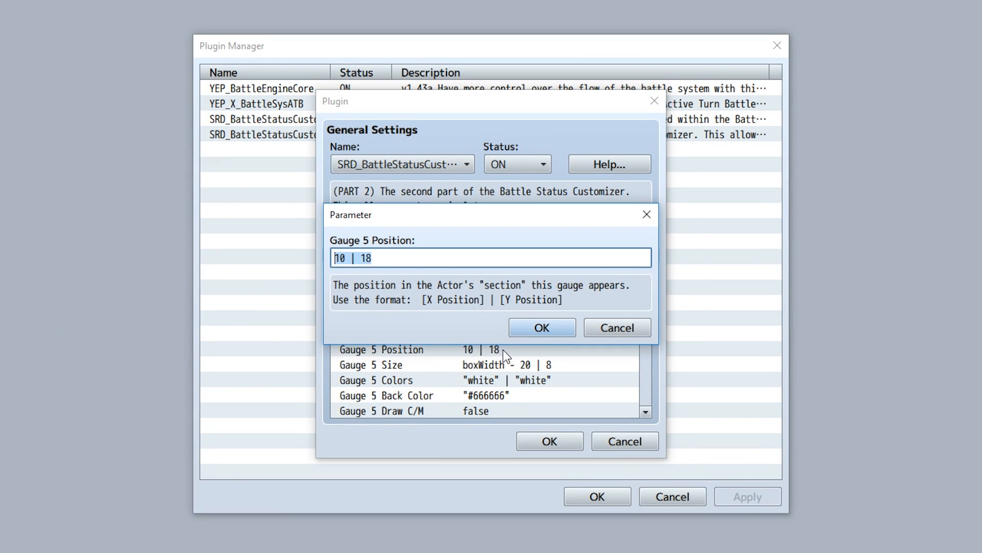
click(523, 330)
double_click(471, 363)
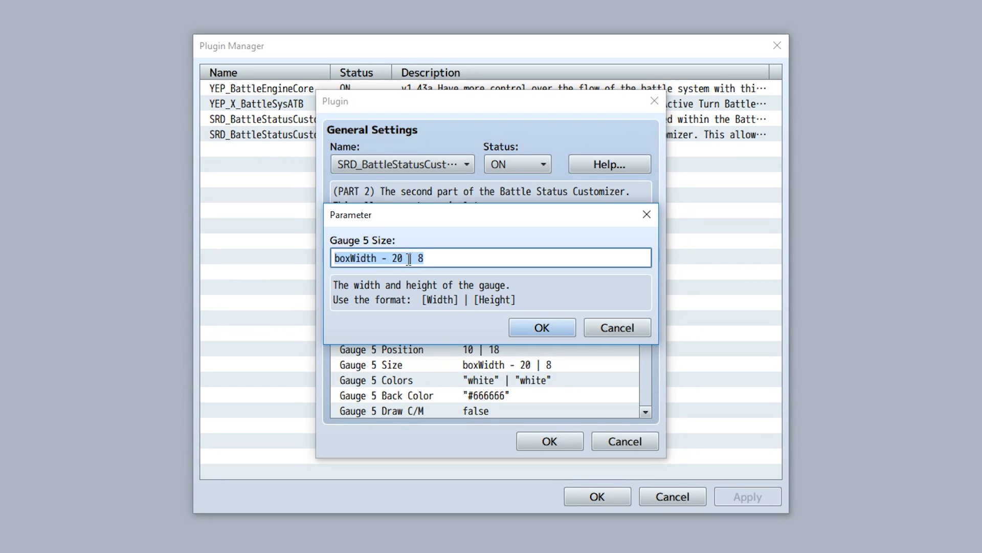
click(527, 328)
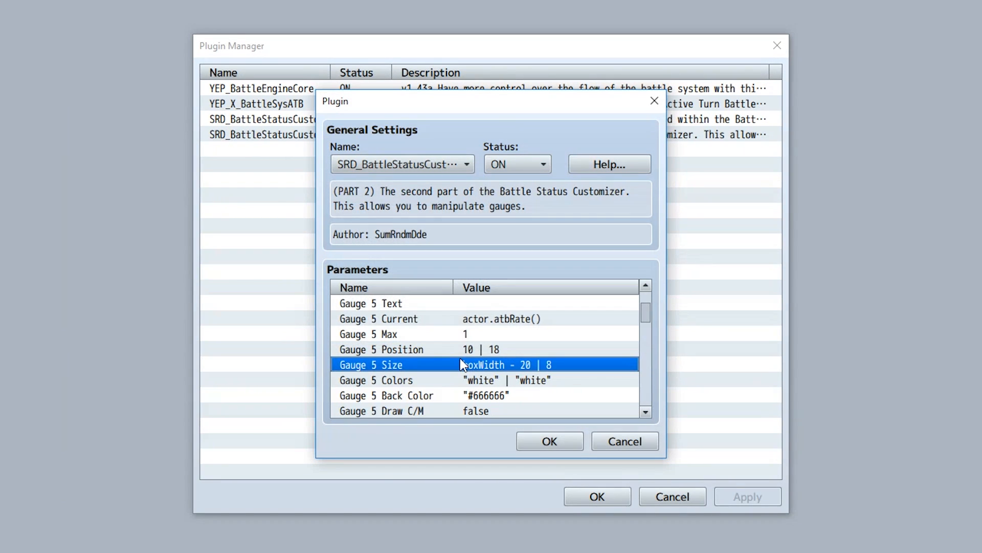
double_click(443, 381)
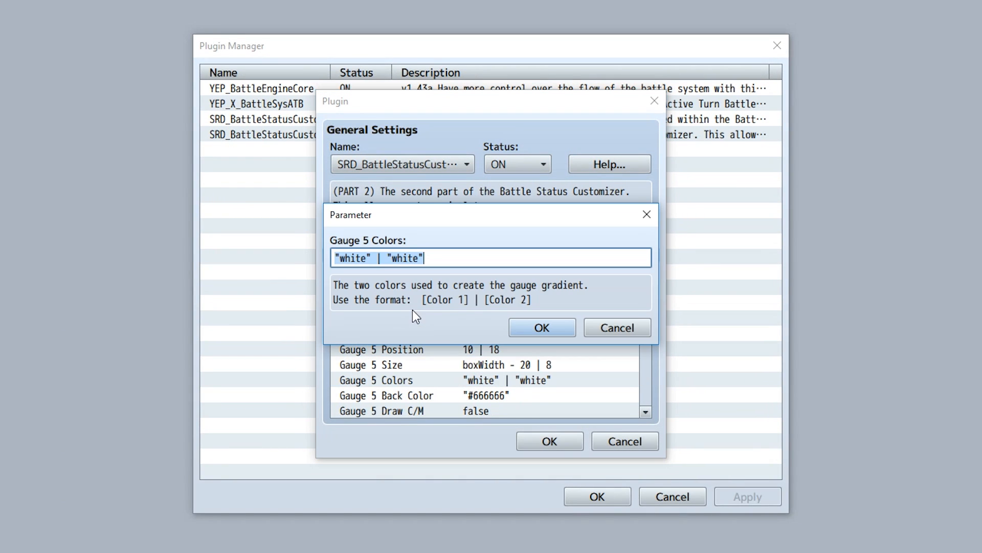
click(527, 332)
double_click(444, 395)
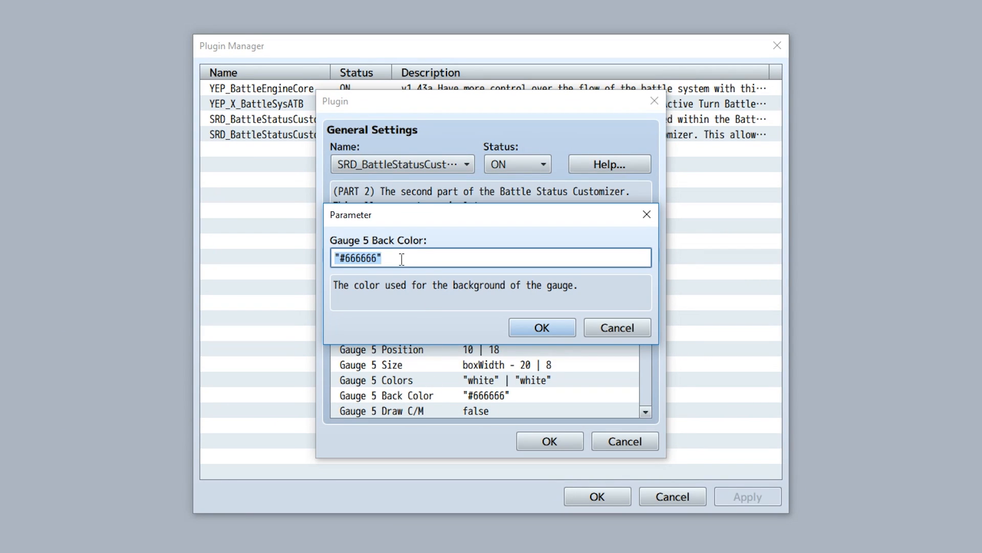
click(542, 328)
double_click(493, 409)
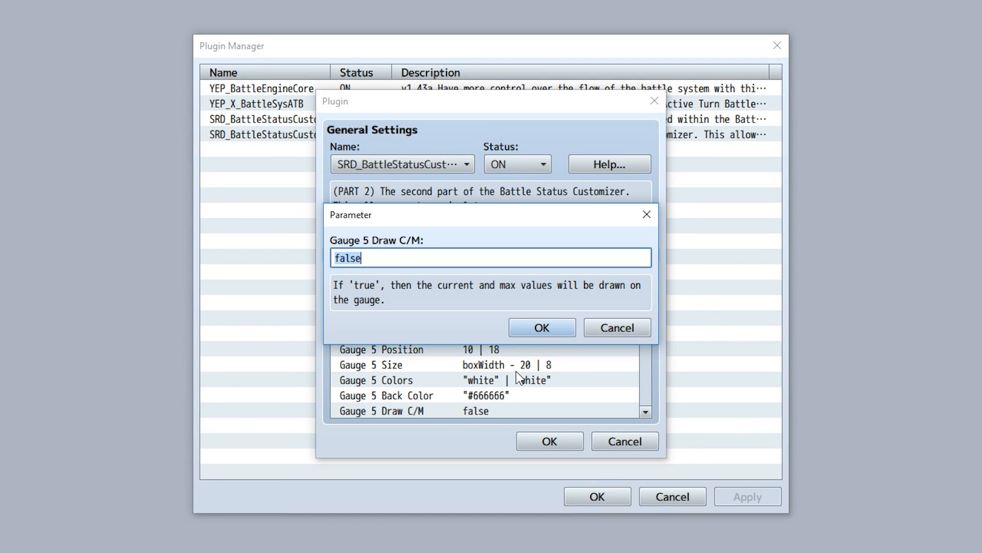
click(542, 328)
Inspect each Gauge 6 parameter: Current, Position, Size, Colors, Back Color and Draw C/M.
scroll(546, 345, down, 3)
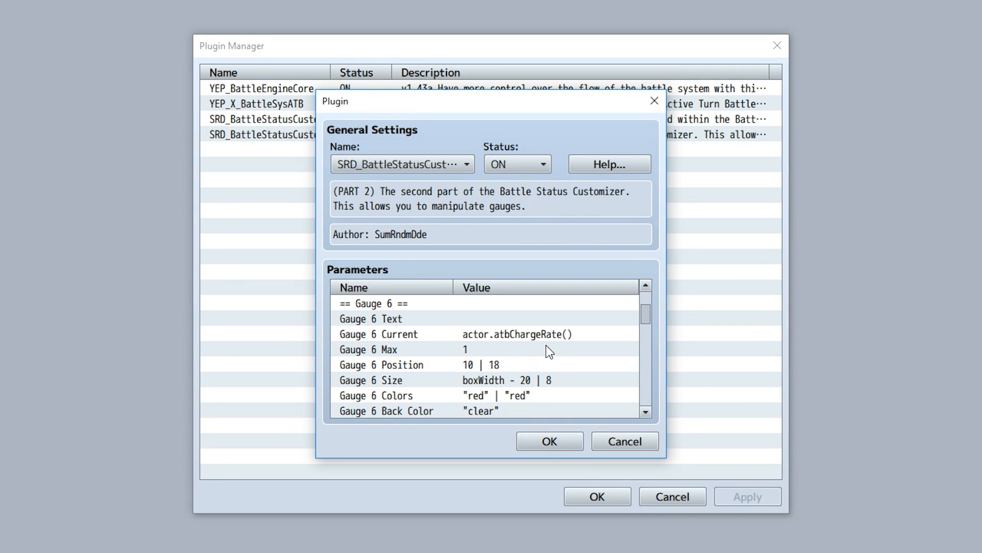
scroll(545, 349, down, 1)
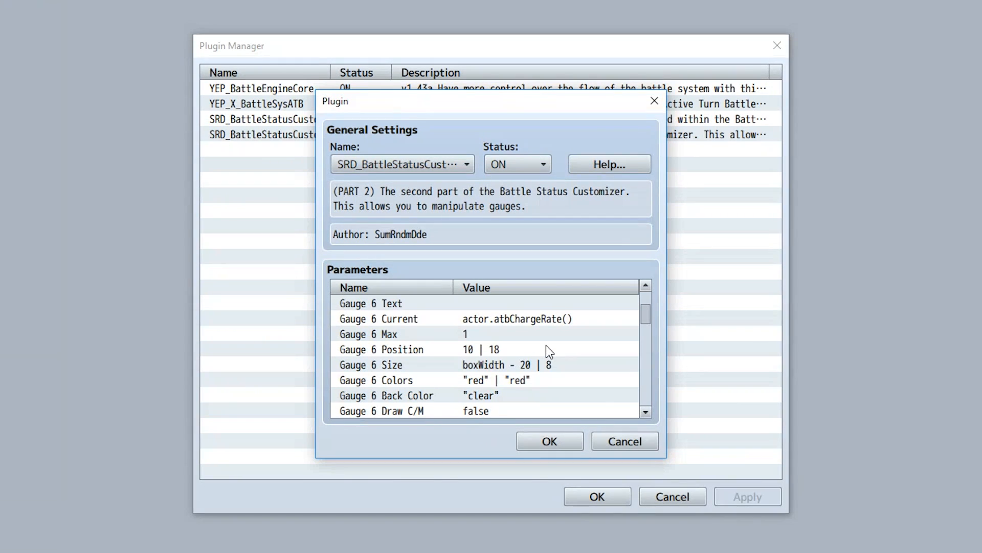
double_click(447, 320)
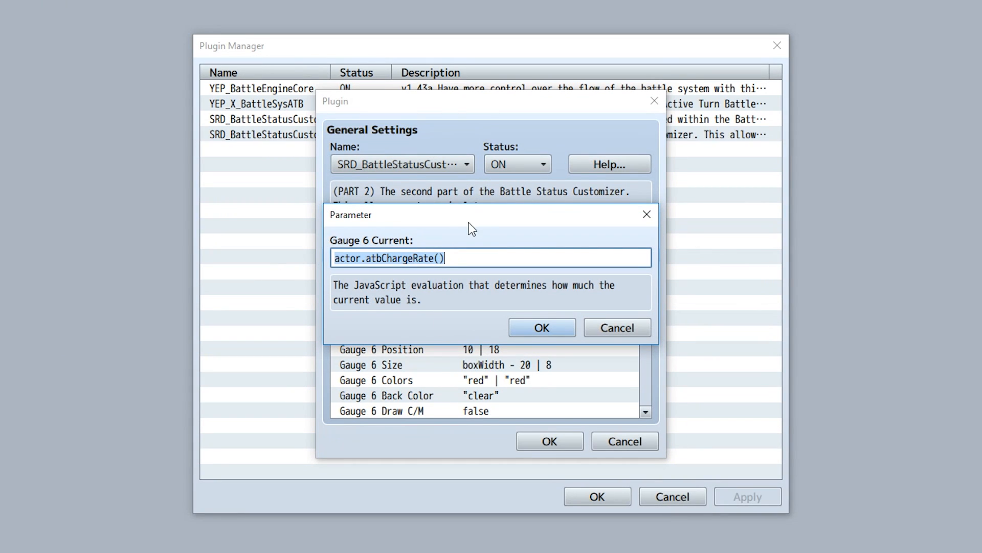
click(541, 328)
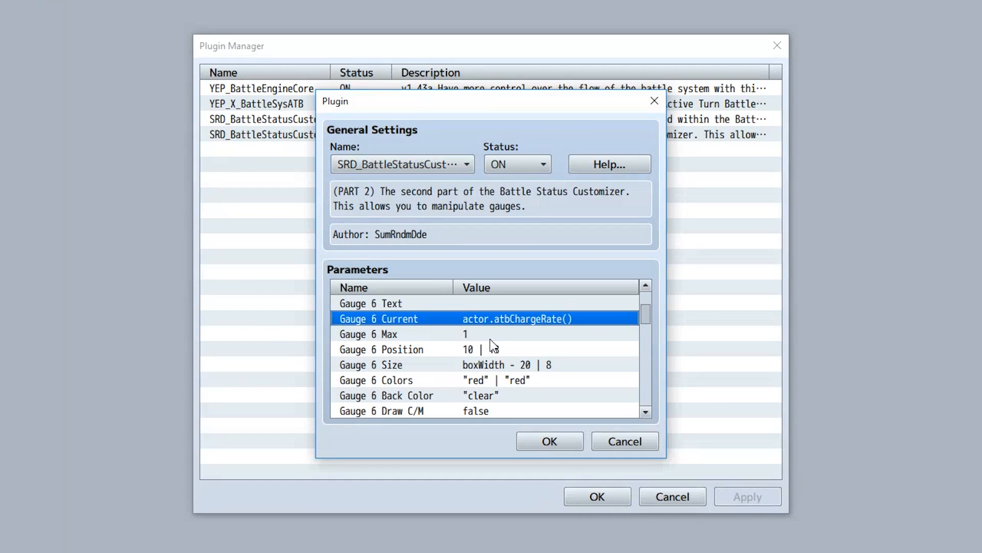
click(490, 338)
double_click(508, 352)
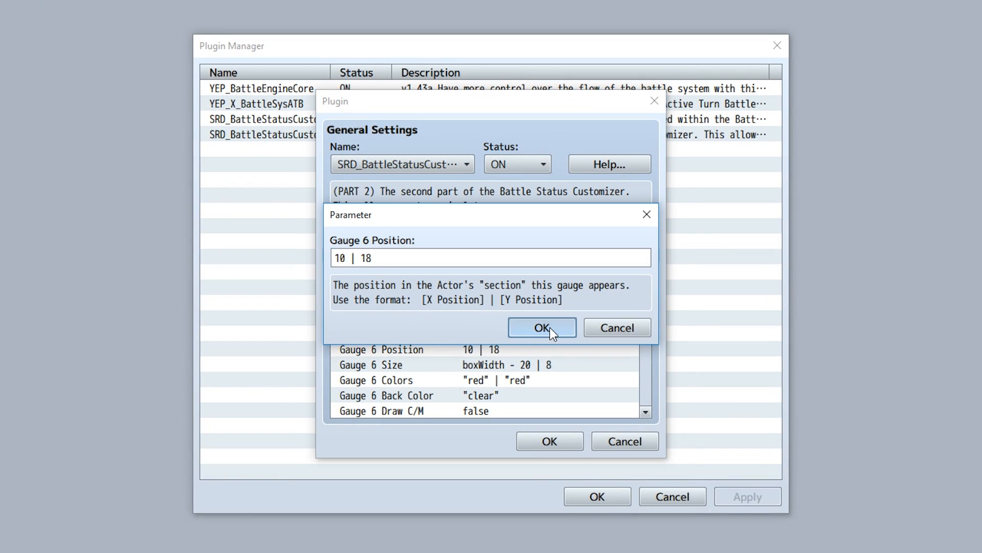
click(544, 325)
click(548, 363)
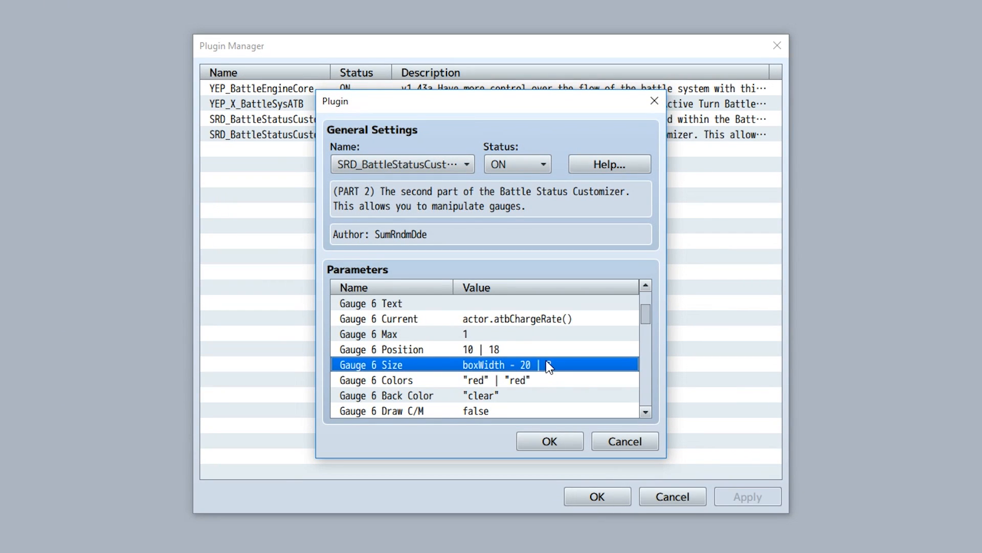
double_click(500, 381)
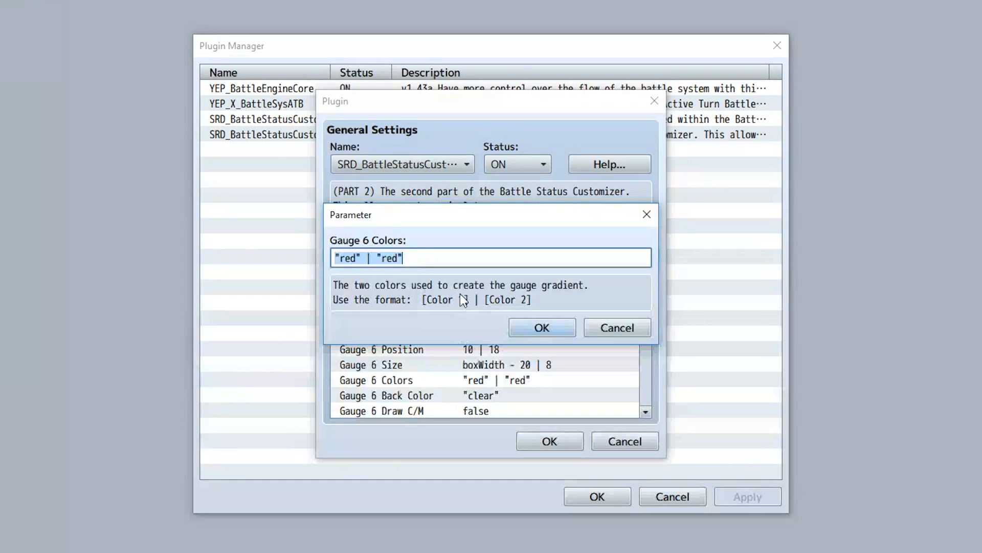
click(538, 330)
double_click(510, 397)
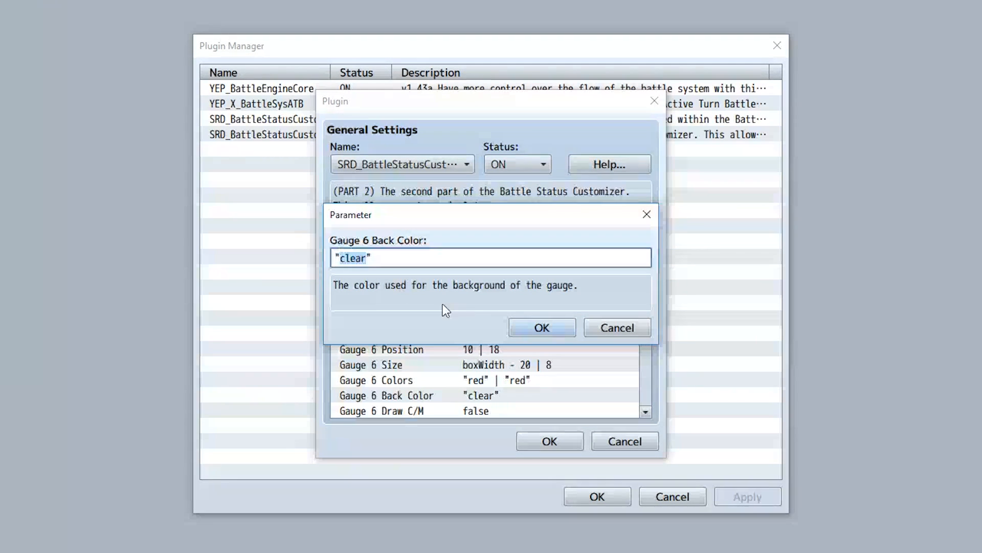
click(566, 333)
double_click(511, 410)
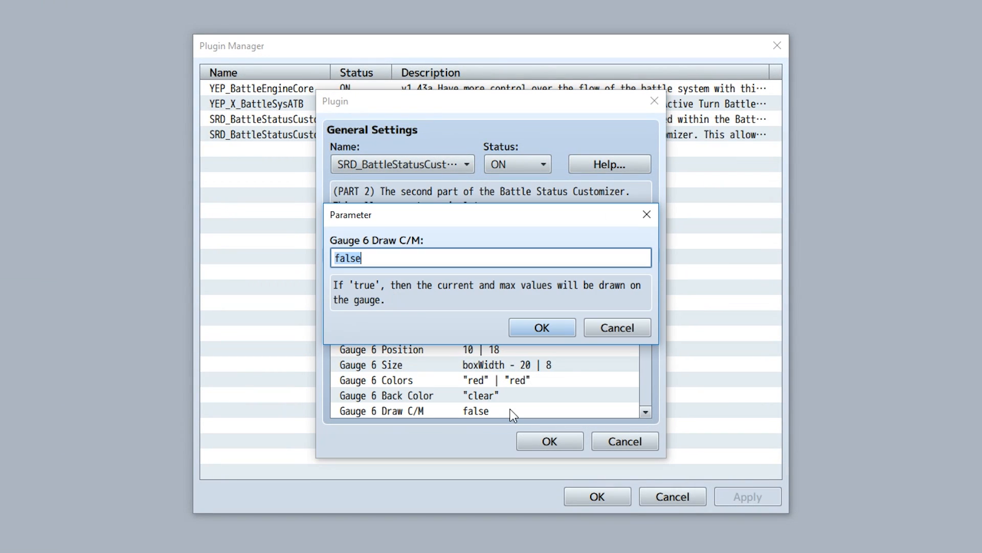
click(561, 329)
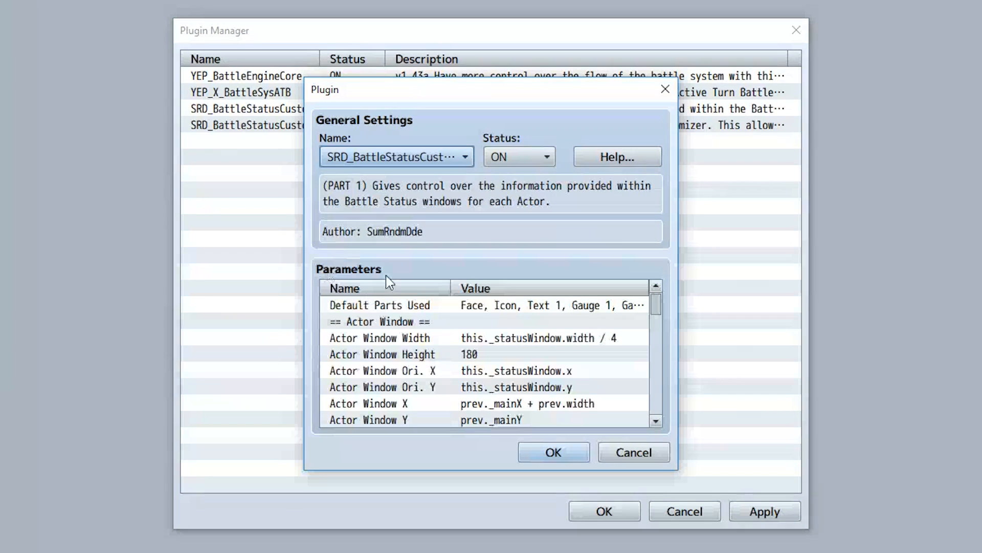
Open the part 1 plugin's Default Parts Used parameter and scroll through its full list of parts before closing it.
double_click(438, 306)
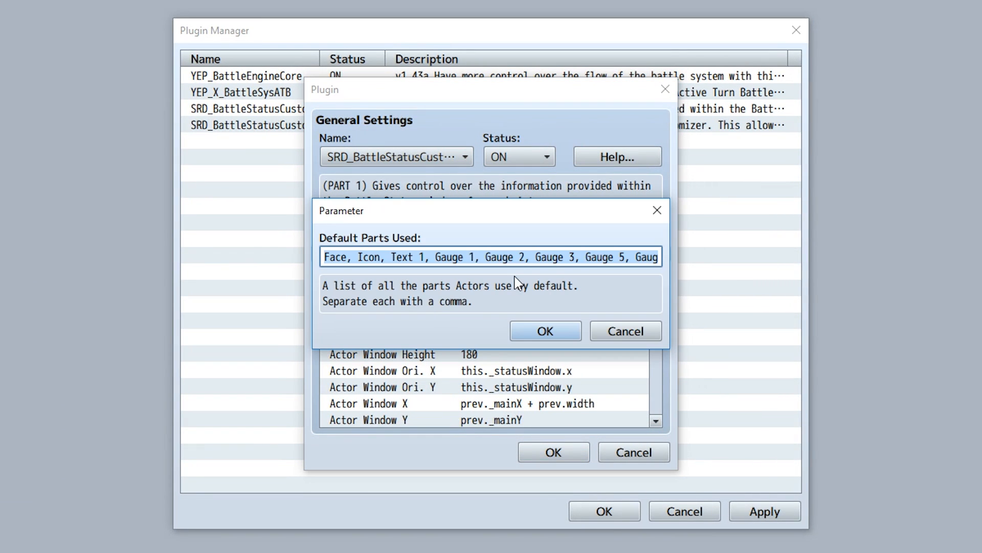
drag(584, 256, 771, 264)
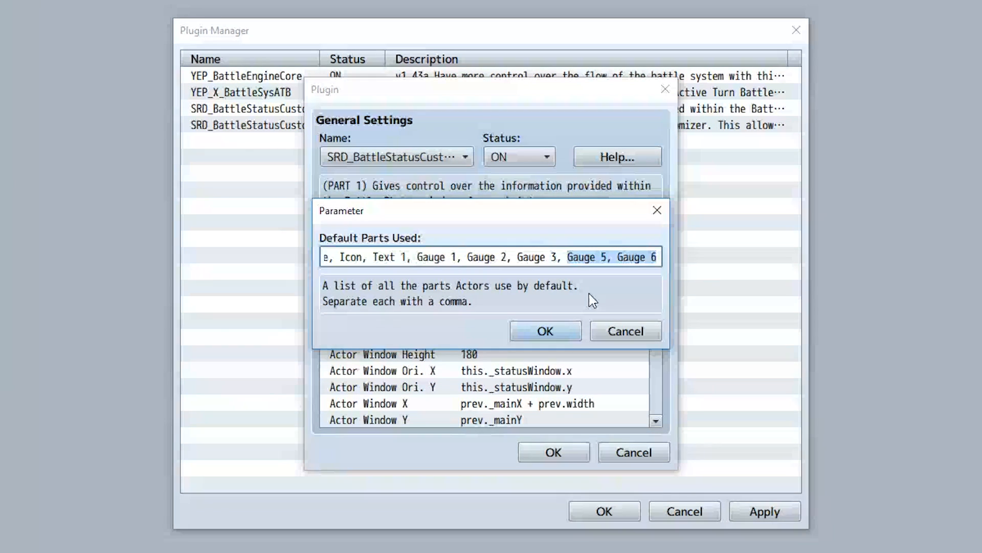
click(555, 333)
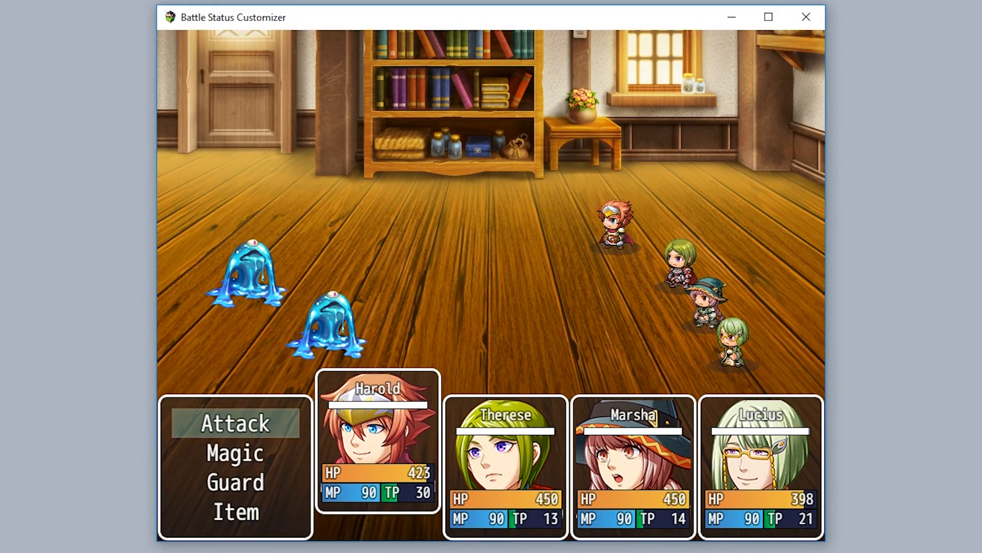
Play through a battle turn in the playtest, choosing Attack and targets for each actor.
key(Return)
key(Return)
key(Return)
key(Return)
key(Return)
key(Return)
key(Return)
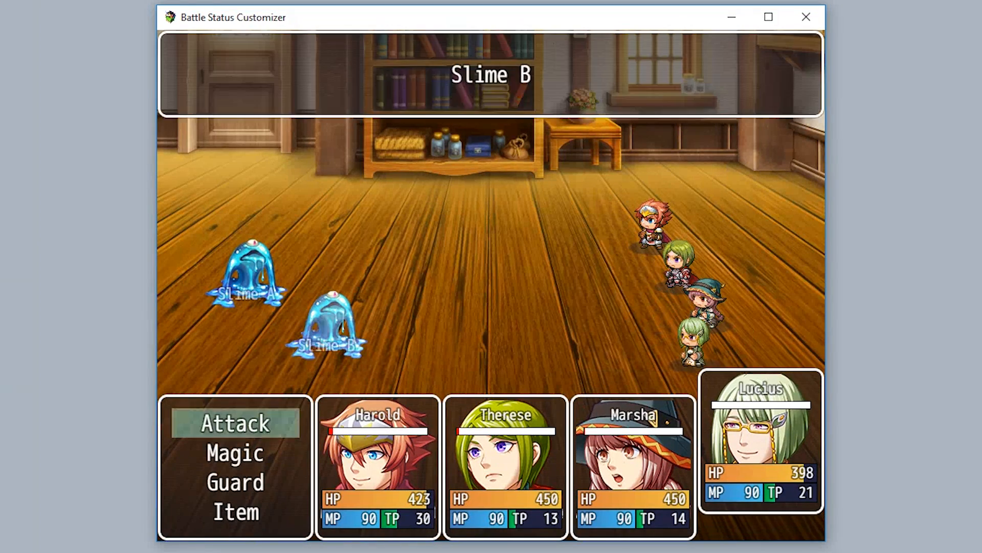
key(Return)
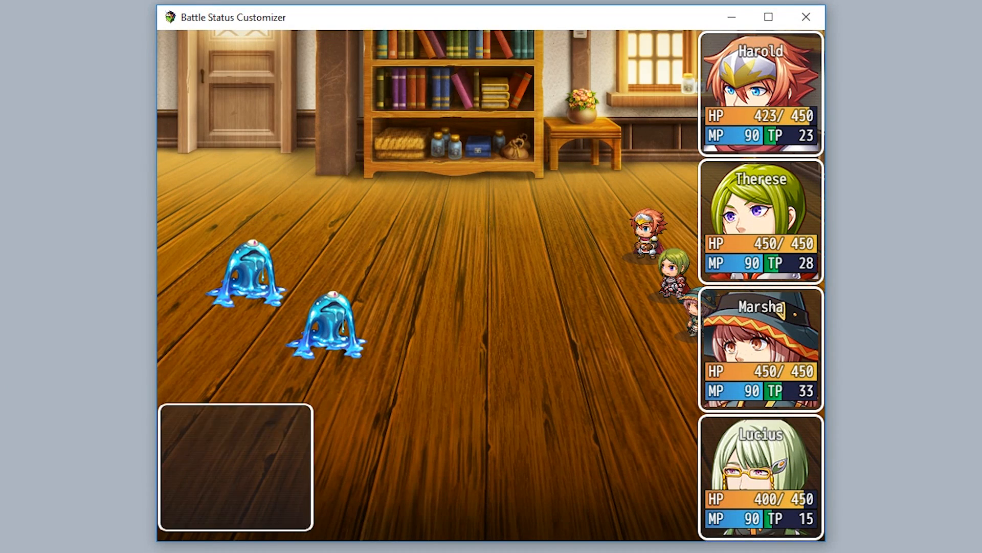
Play through a second battle turn, attacking Slime A, to view the actors' gauges in the status windows.
key(Return)
key(Return)
key(Return)
key(Return)
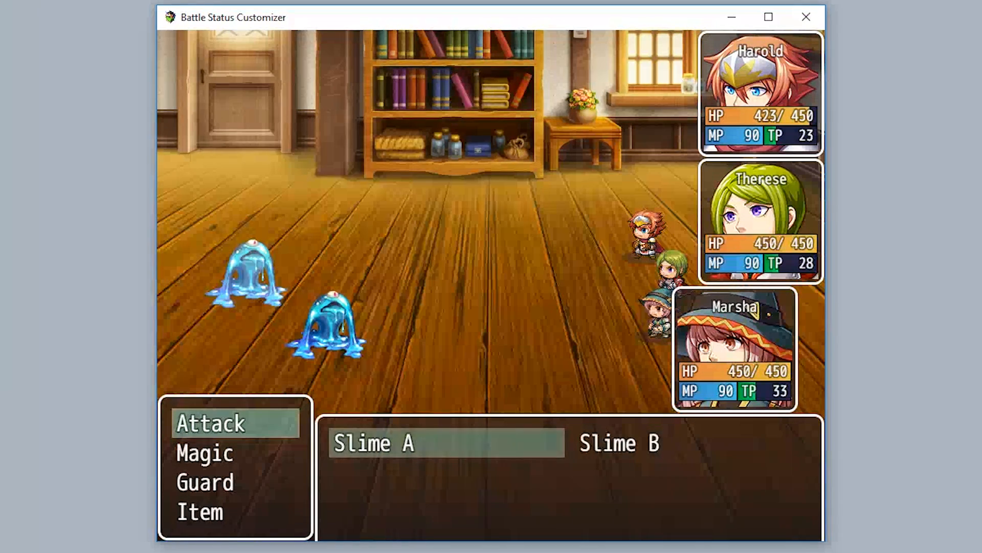
key(Return)
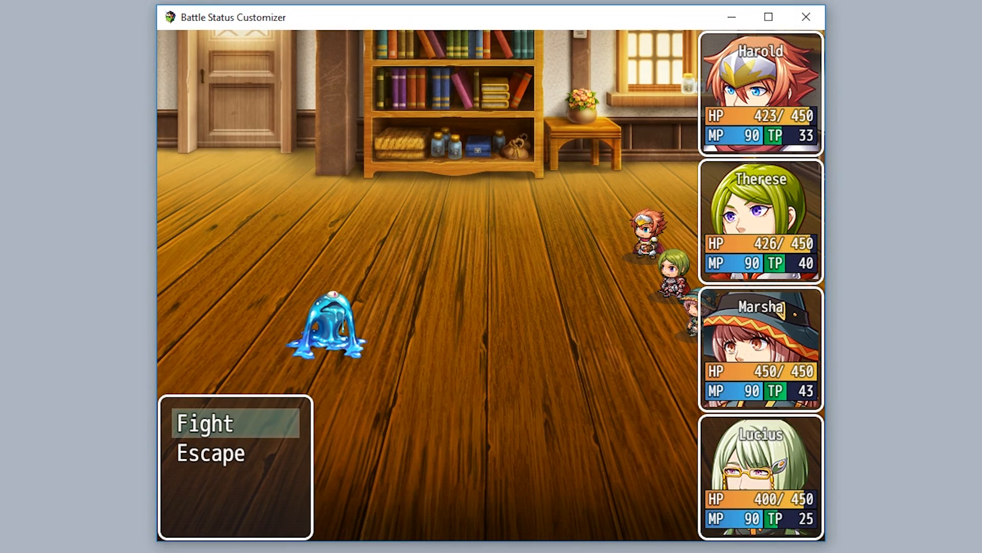
key(Return)
key(Return)
key(Return)
key(Return)
key(Return)
key(Return)
key(Return)
key(Return)
key(Return)
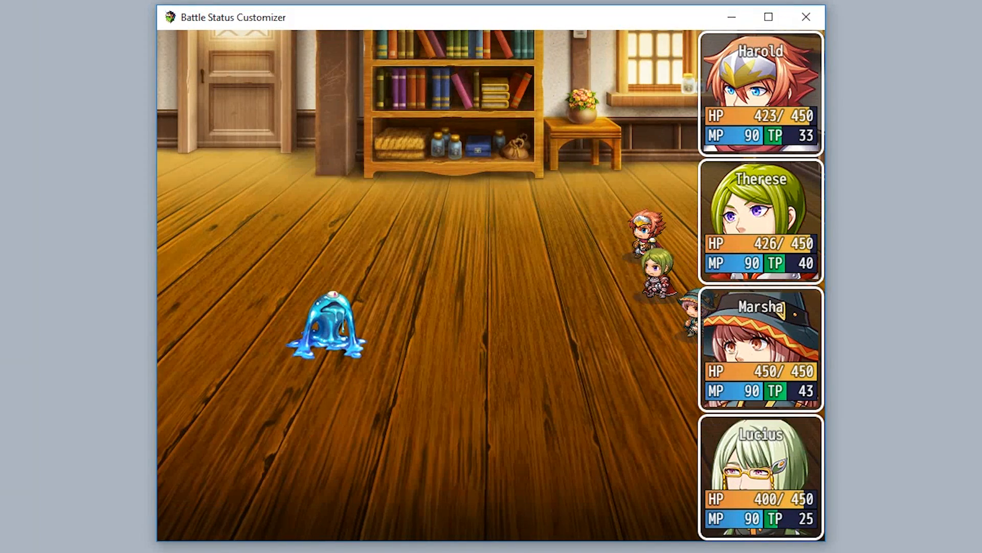